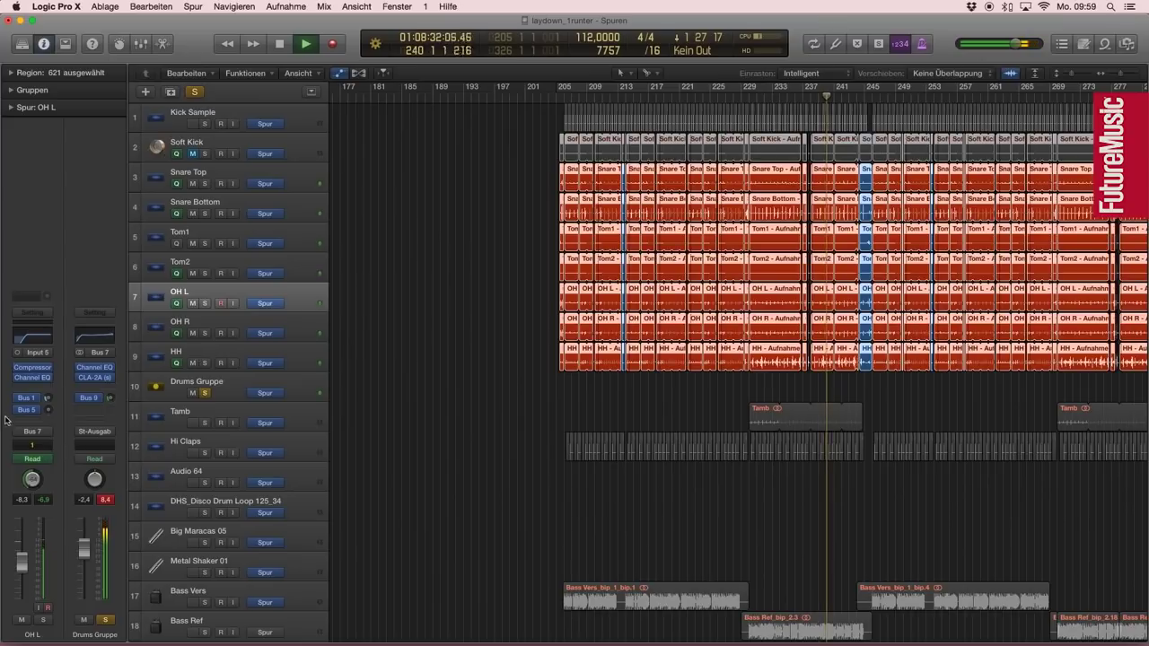
Step: Solo the Hall Comp channel fed by OH L's Bus 1 send and open its ValhallaVintageVerb reverb clear of the channel strips
left_click(26, 397)
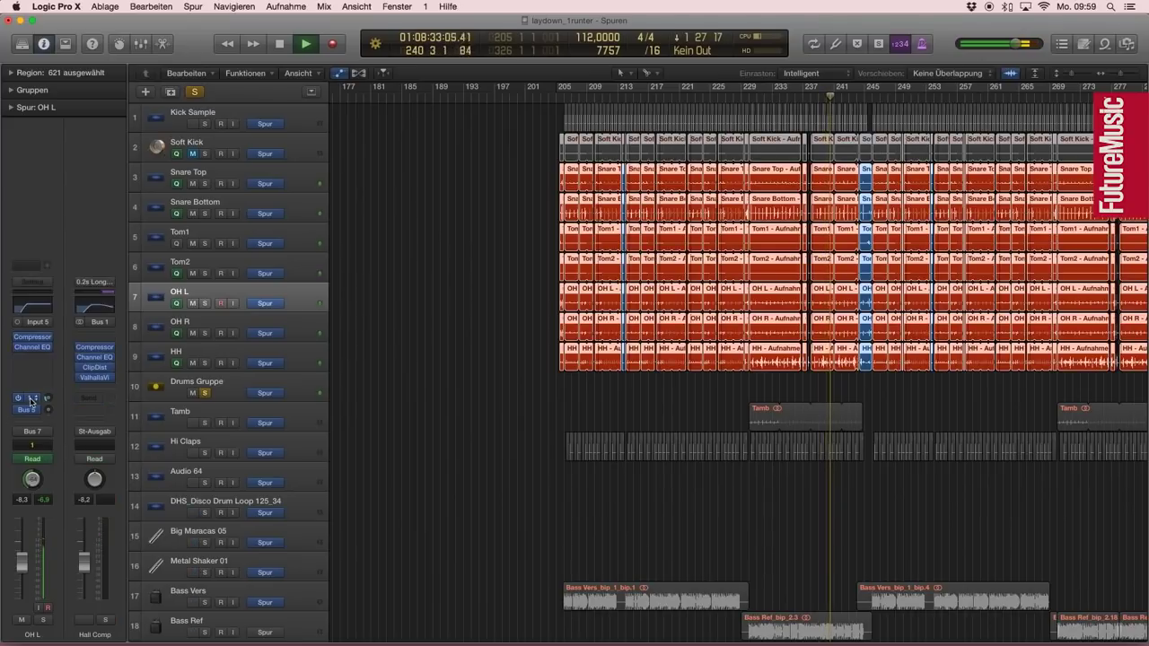
left_click(105, 621)
mouse_move(107, 378)
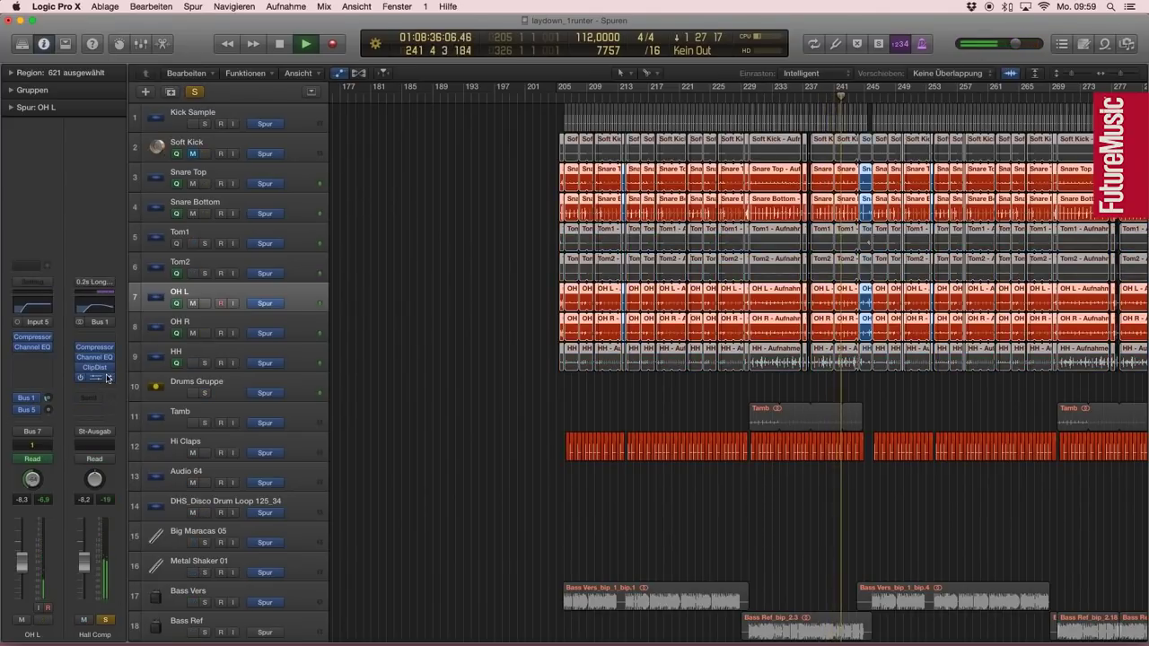
left_click(96, 378)
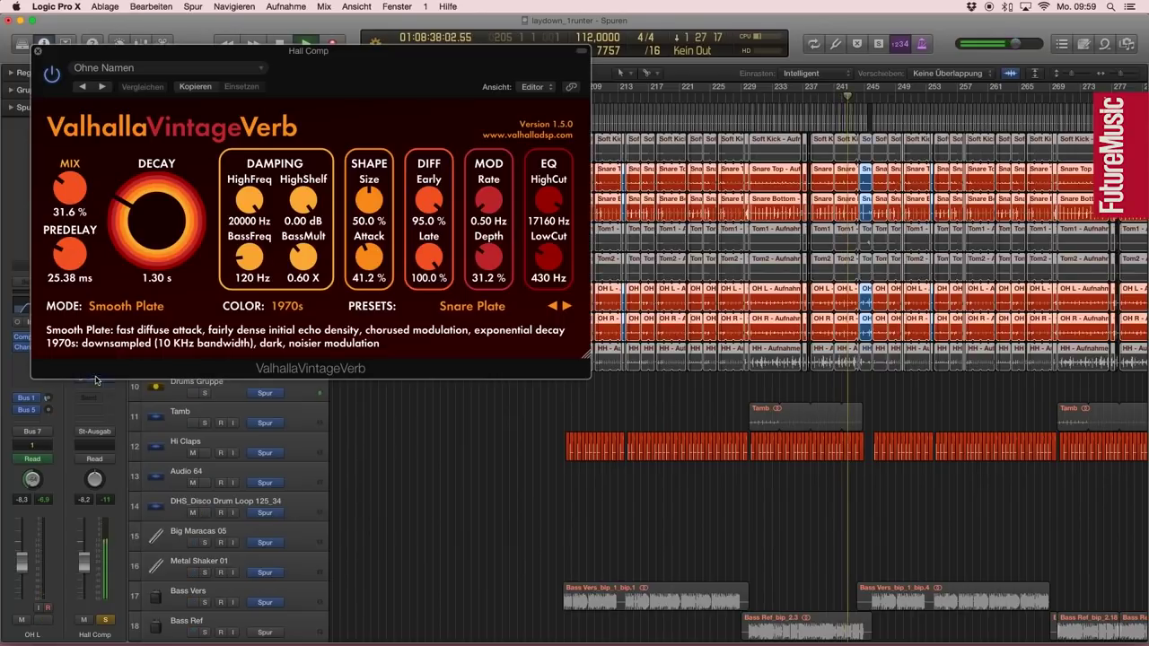
left_click_drag(229, 60, 663, 175)
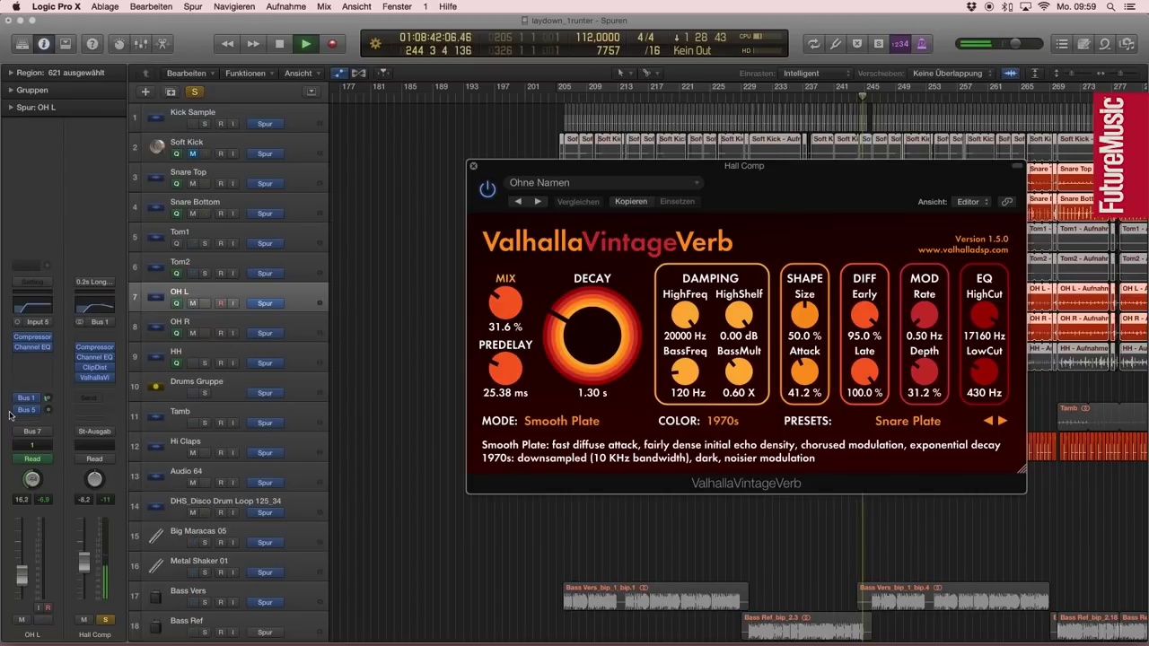
left_click_drag(529, 176, 316, 244)
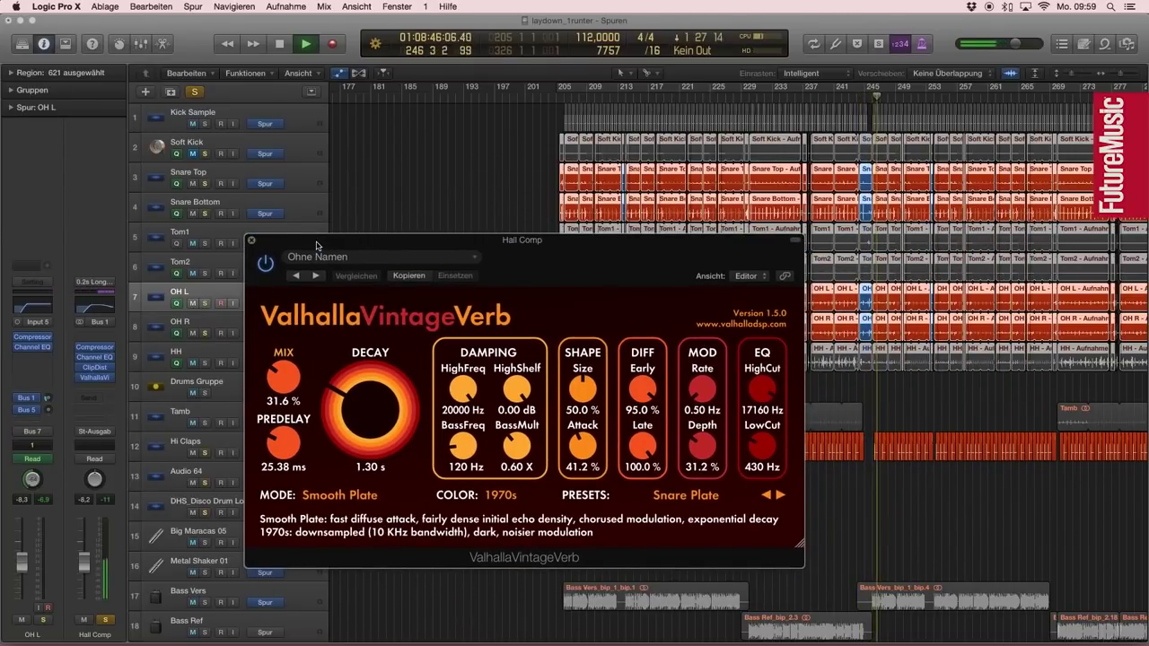
left_click_drag(316, 244, 404, 246)
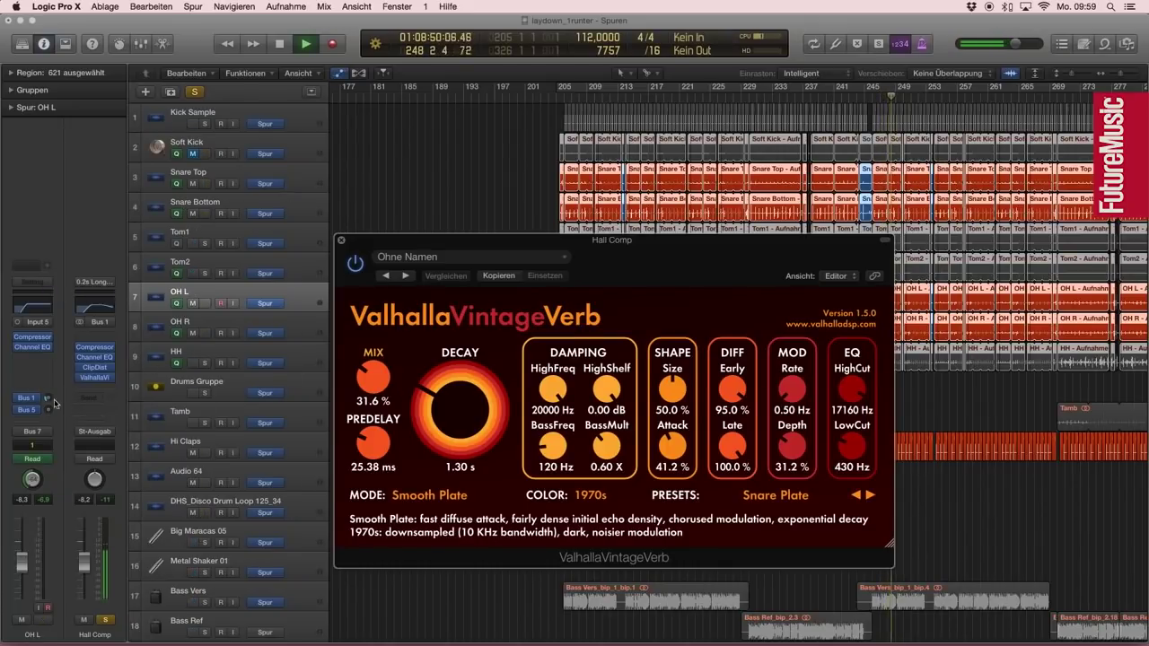
Step: Examine the sends on the drum tracks between Snare Top and OH L, ending at the return channel of OH L's Bus 1 send
key("Up")
key("Up")
key("Up")
key("Up")
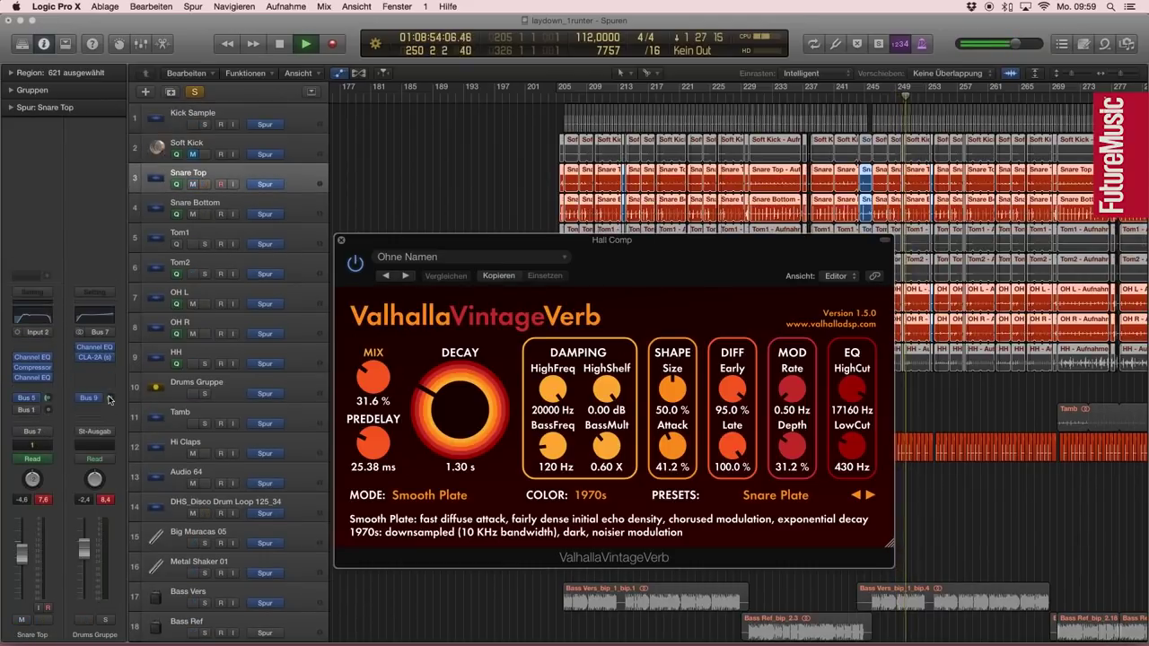
key("Down")
key("Down")
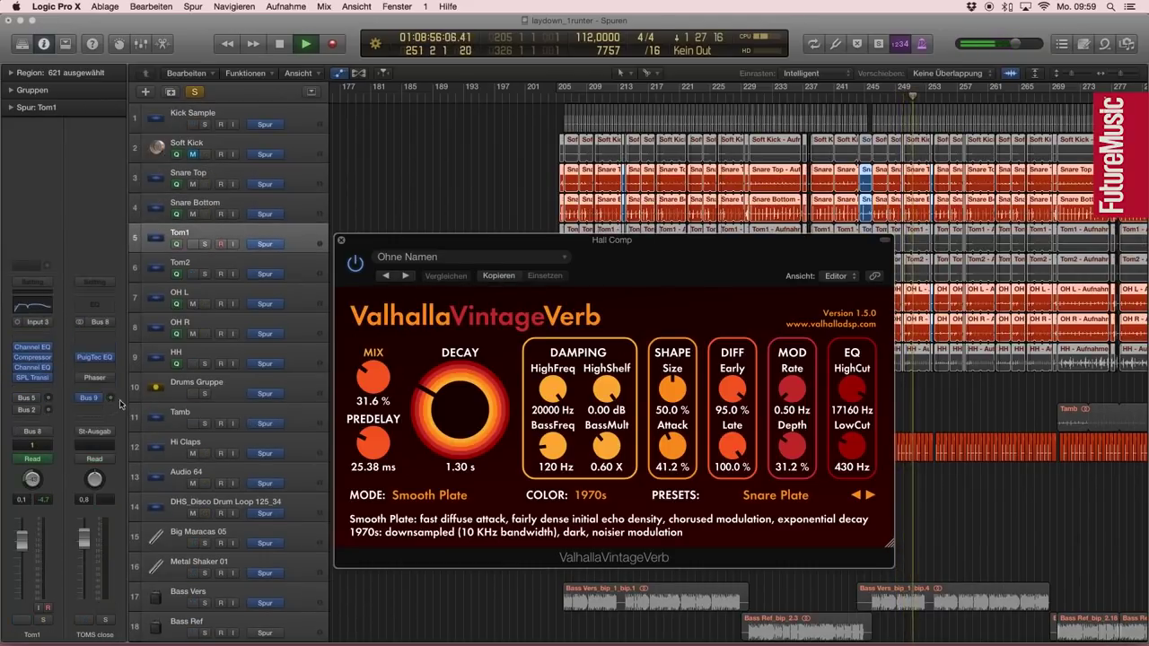
key("Down")
key("Down")
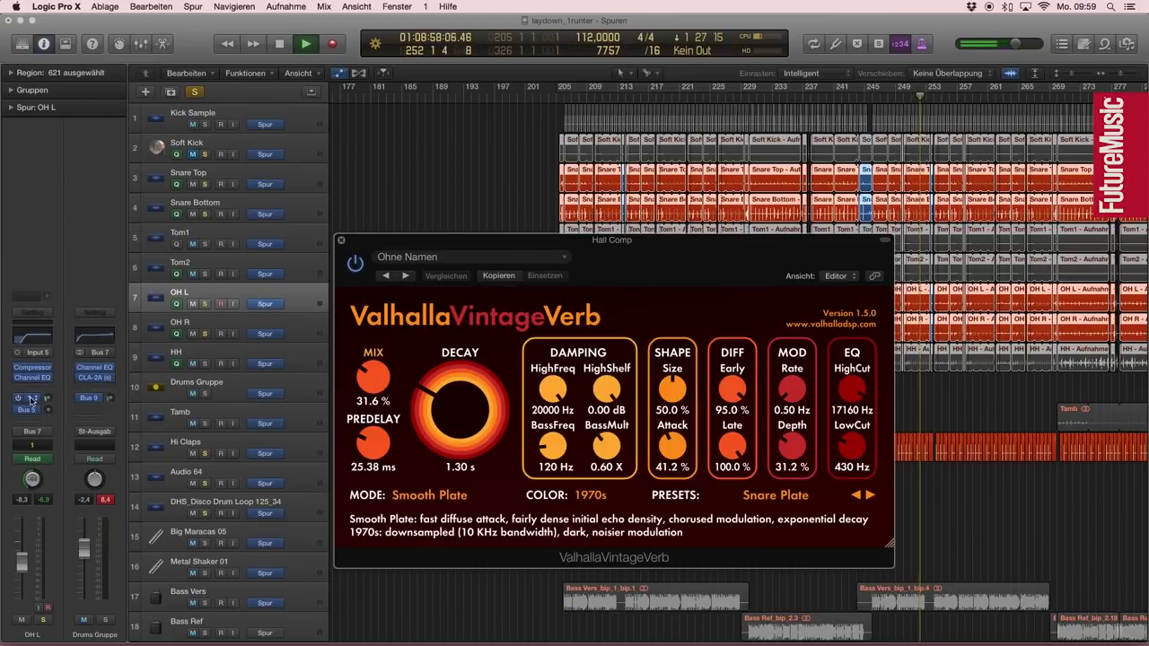
left_click(32, 399)
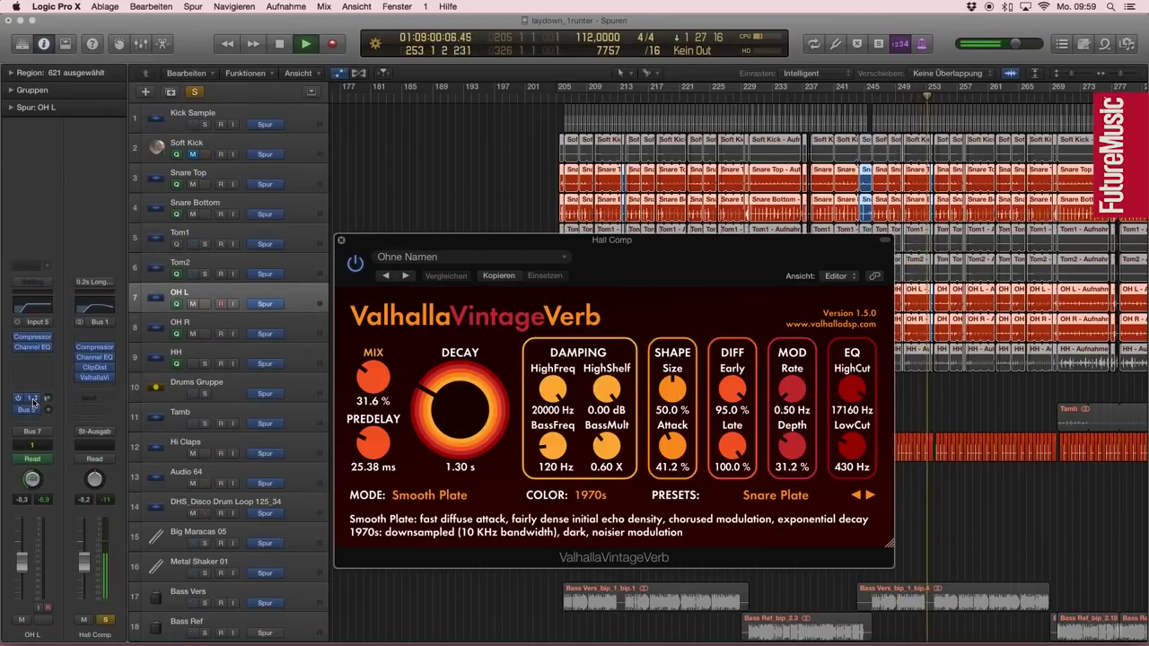
Step: Check the channels of the tracks neighbouring OH L, reselect OH L and bring up its Bus 1 return channel
key("Down")
key("Down")
key("Down")
key("Up")
key("Up")
key("Up")
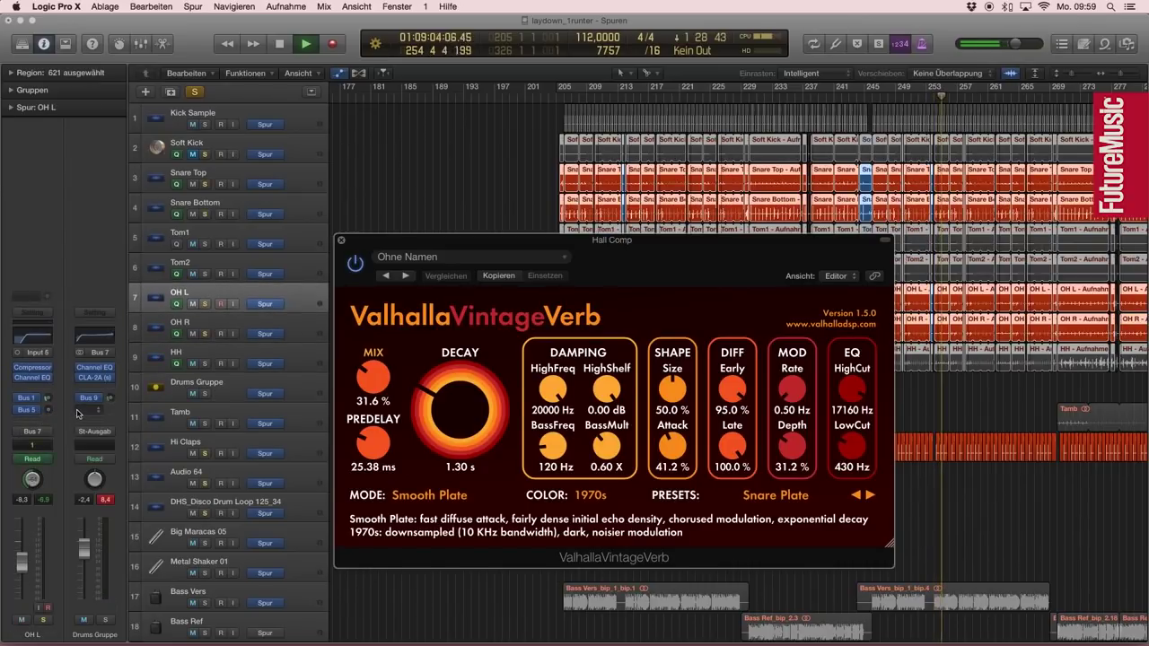
key("Up")
left_click(199, 287)
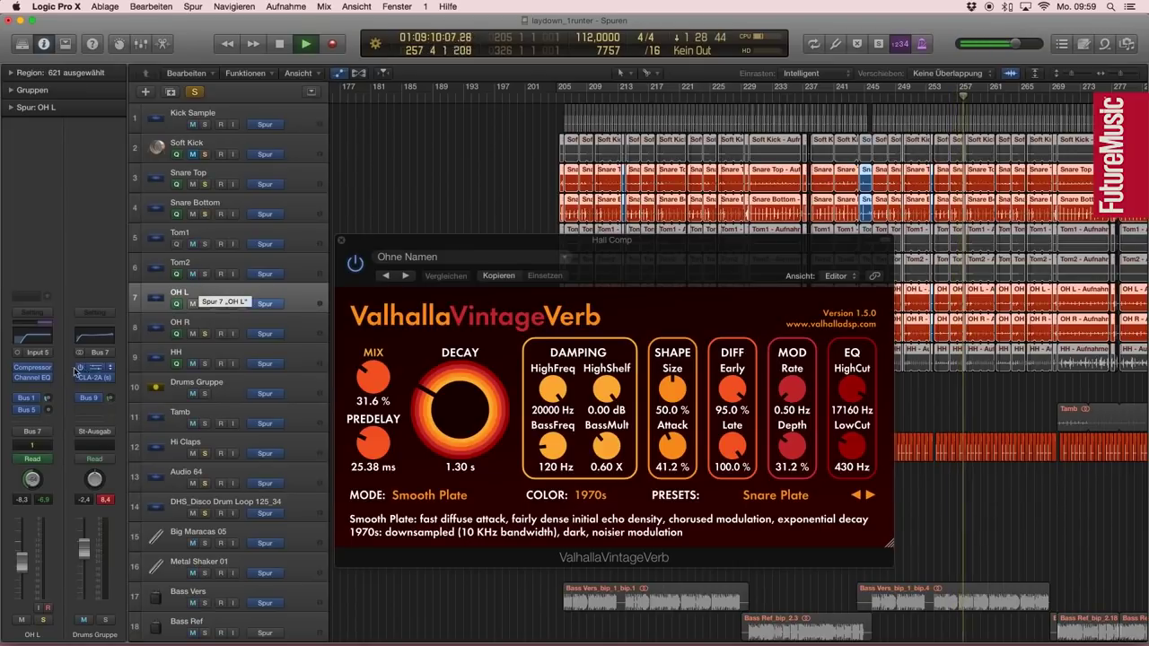
left_click(40, 398)
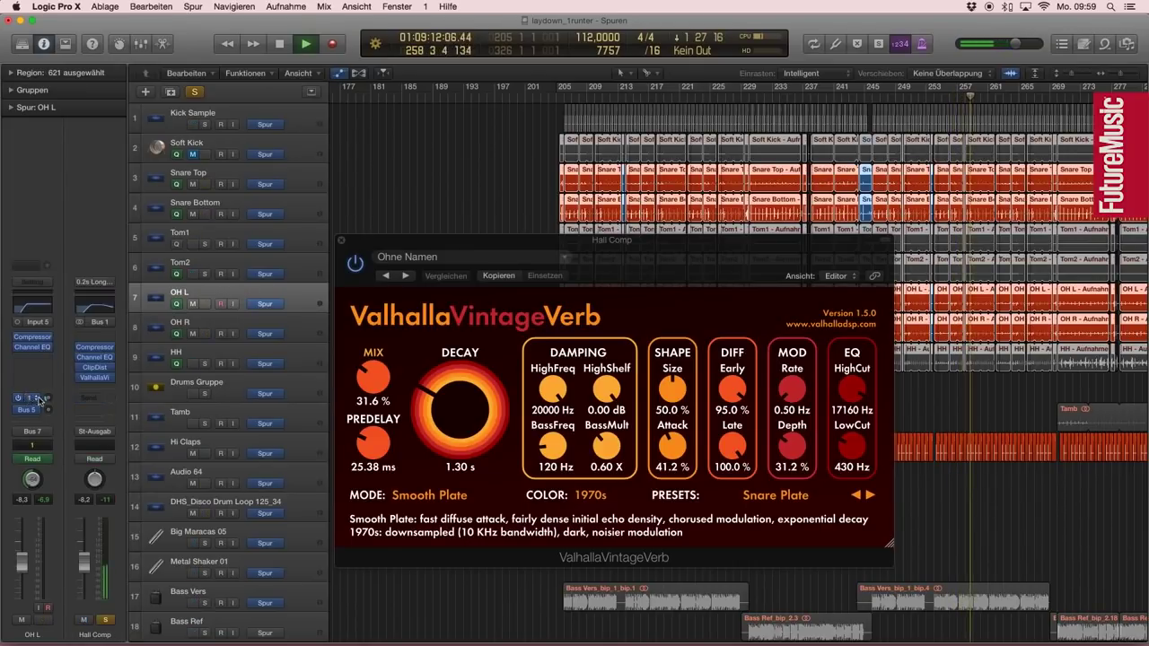
Step: Close the reverb and examine the Compressor settings on the Hall Comp channel
left_click(96, 377)
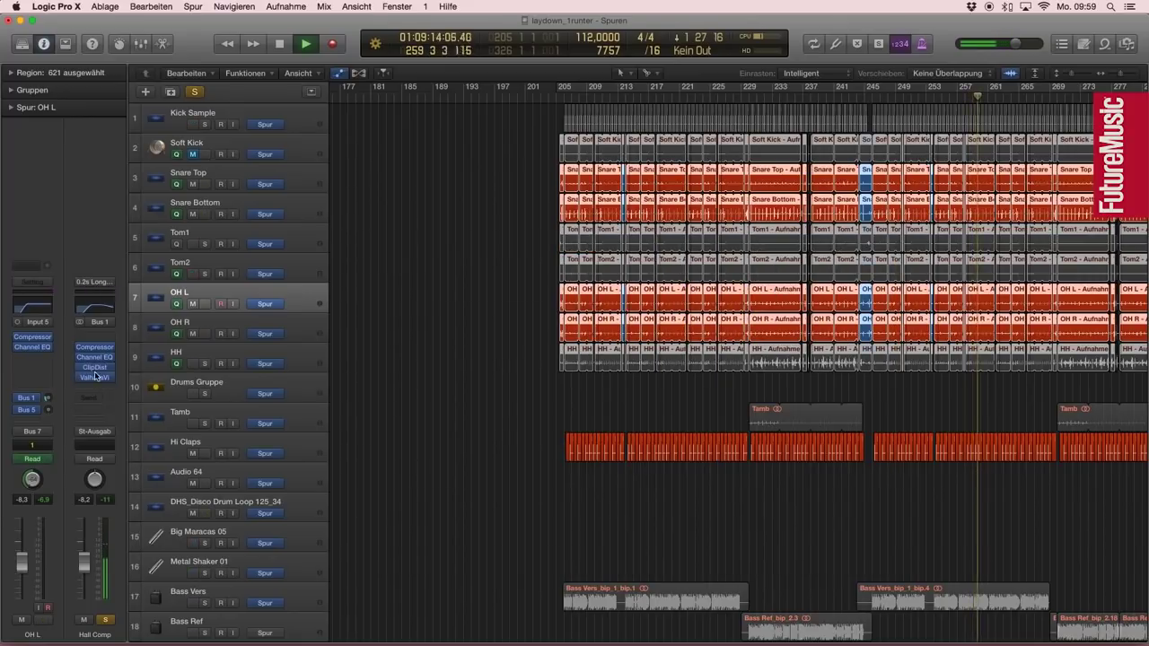
left_click(94, 347)
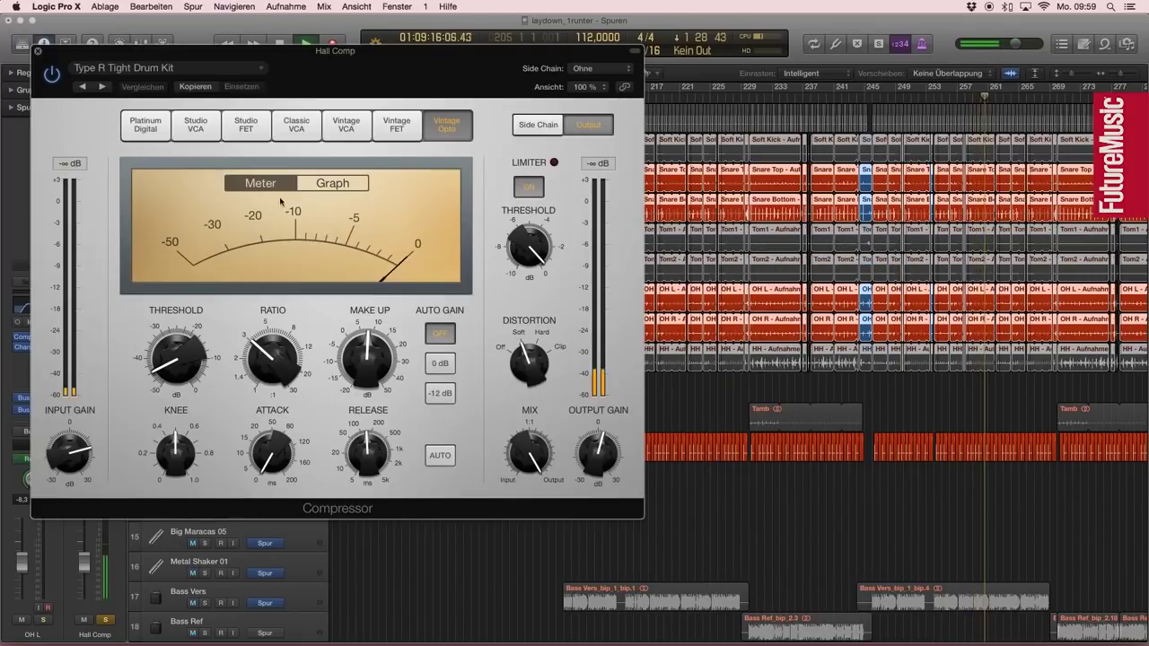
left_click(38, 55)
Step: Examine the Clip Distortion settings on the Hall Comp channel, then close the plug-in
left_click(95, 367)
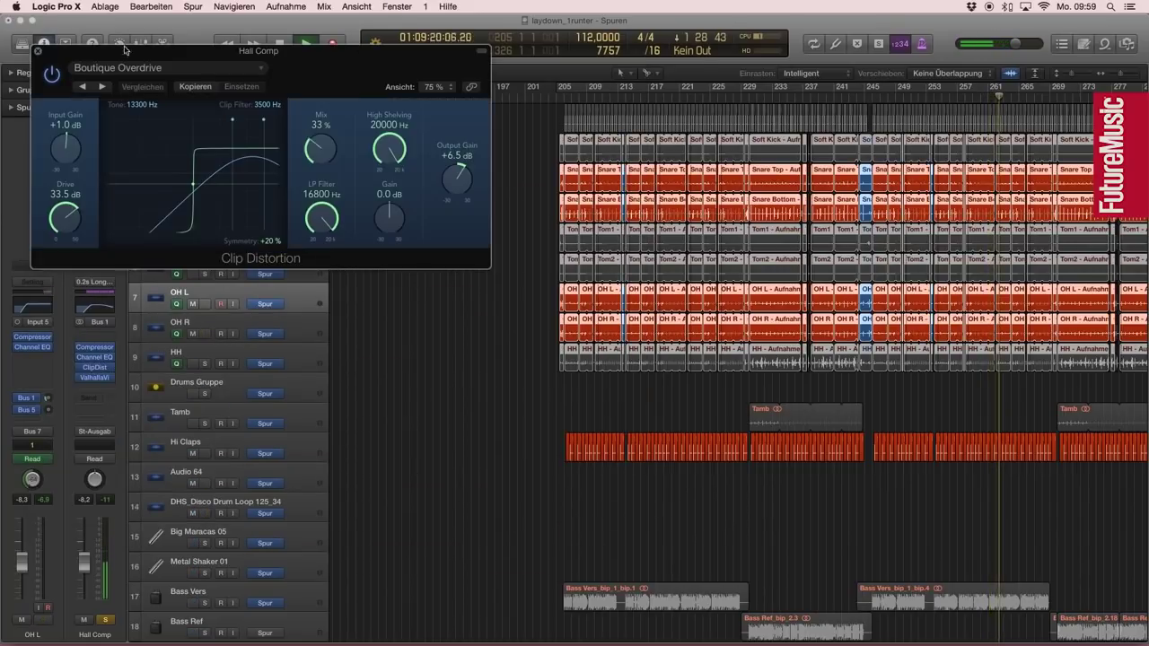
left_click_drag(124, 49, 641, 223)
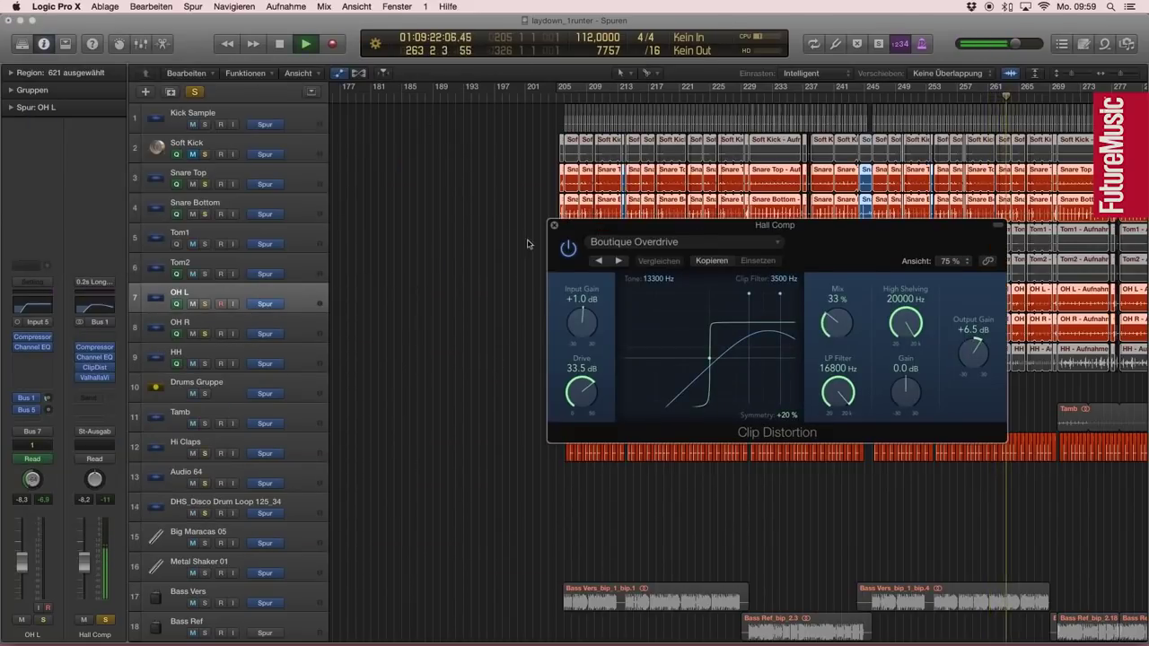
left_click(552, 226)
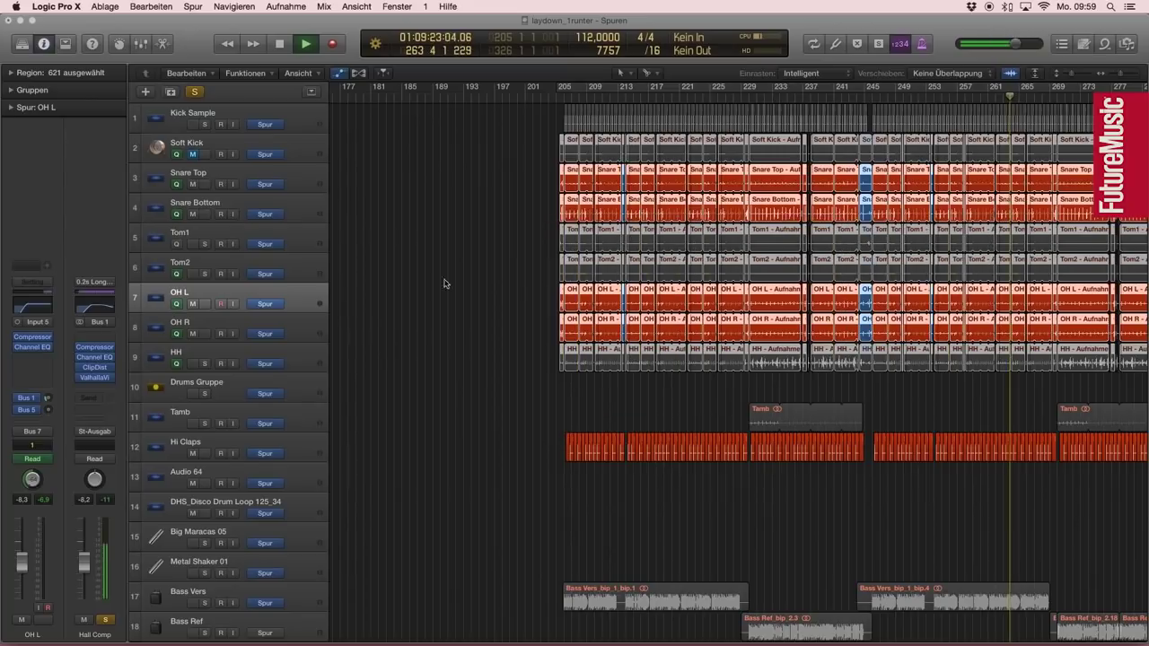
left_click(100, 368)
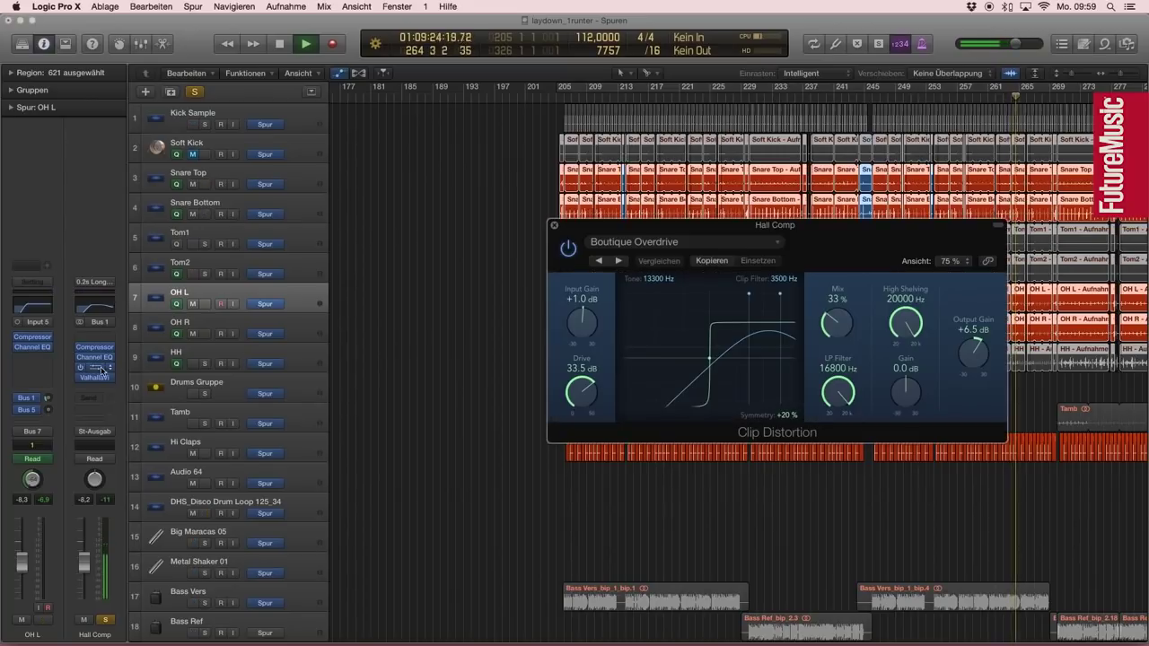
left_click(554, 226)
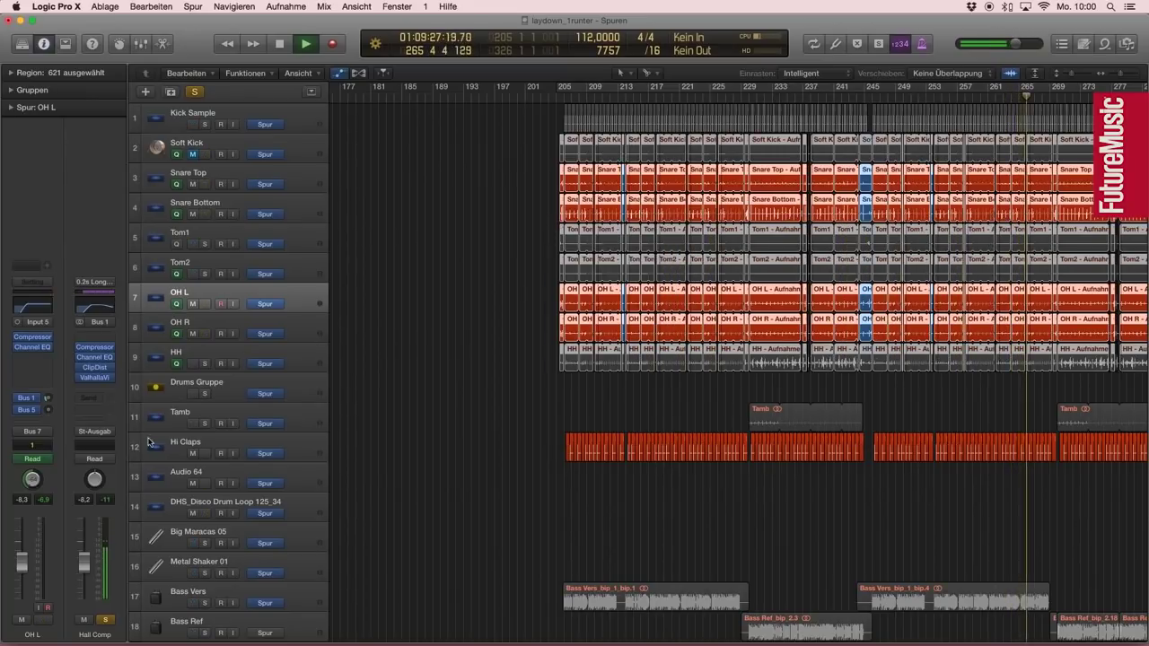
Step: Examine the Channel EQ curve on the Hall Comp channel, then close the plug-in
left_click(95, 357)
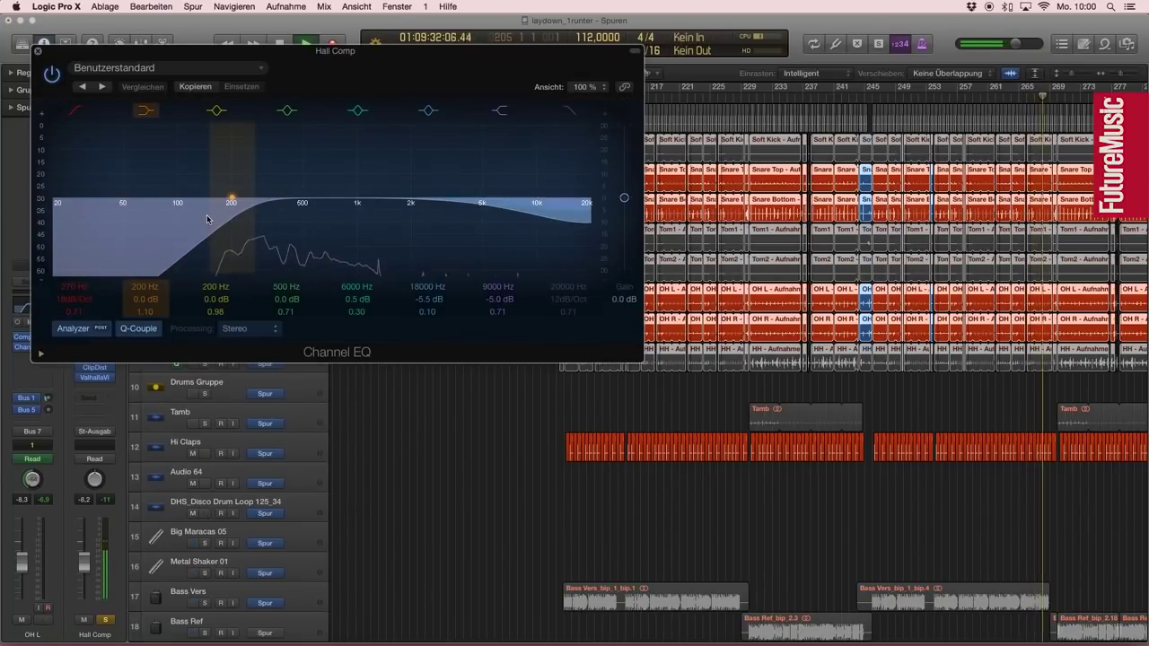
left_click_drag(92, 59, 244, 151)
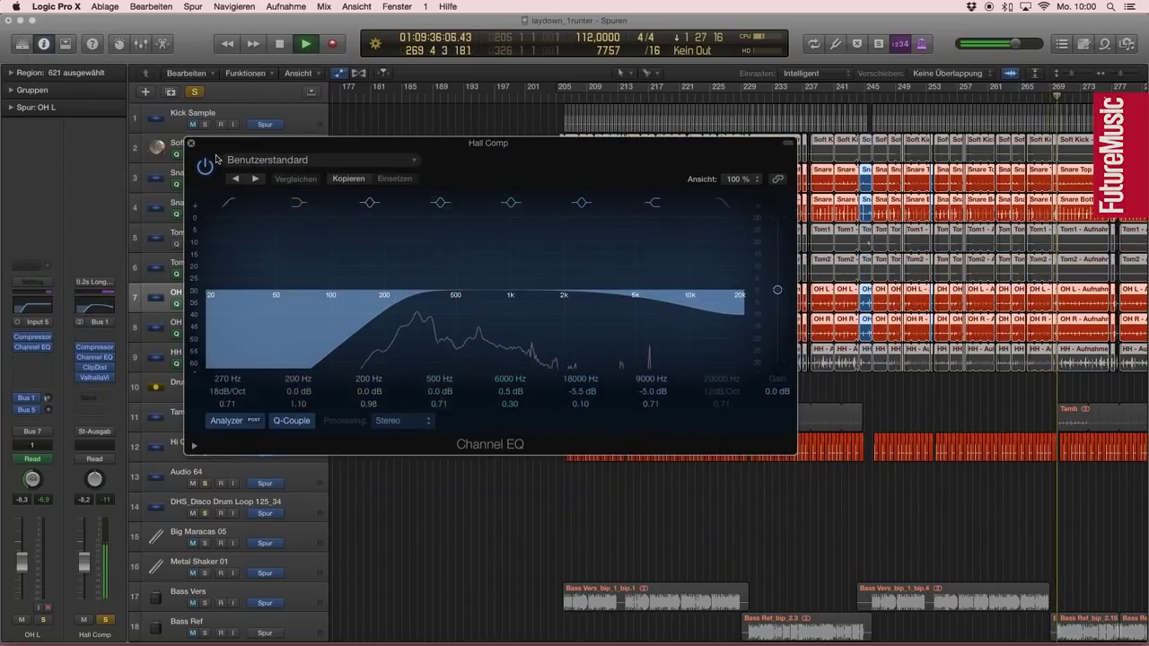
left_click(190, 145)
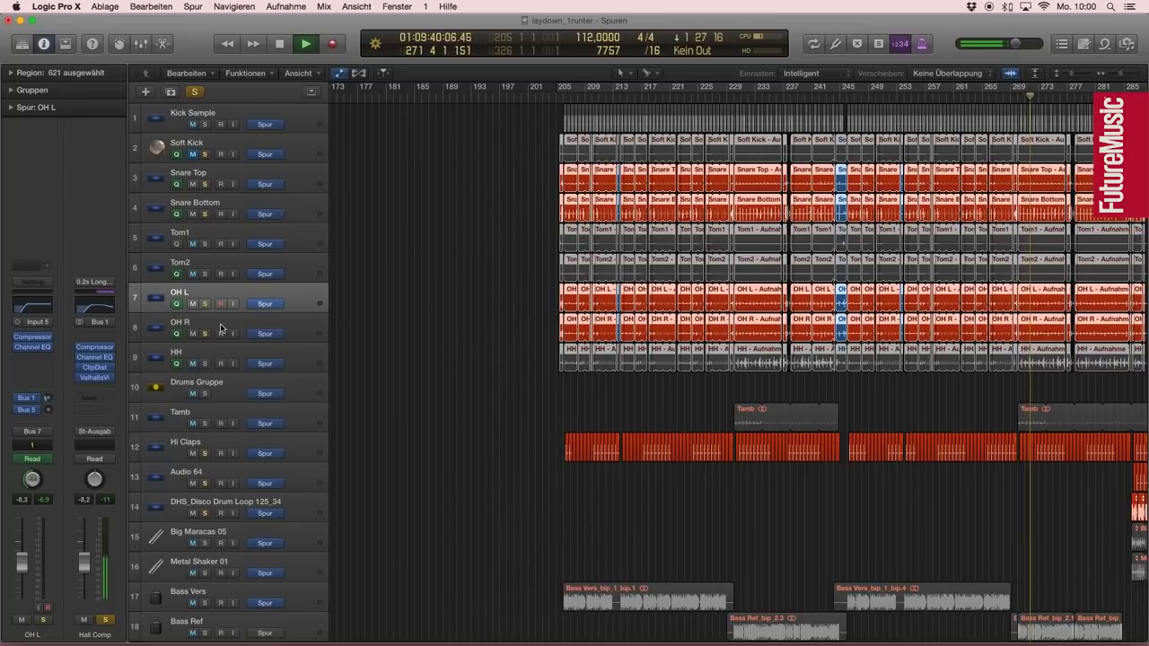
Step: Solo the Drums Gruppe track and the Kick Sample track together
left_click(204, 395)
left_click(193, 115)
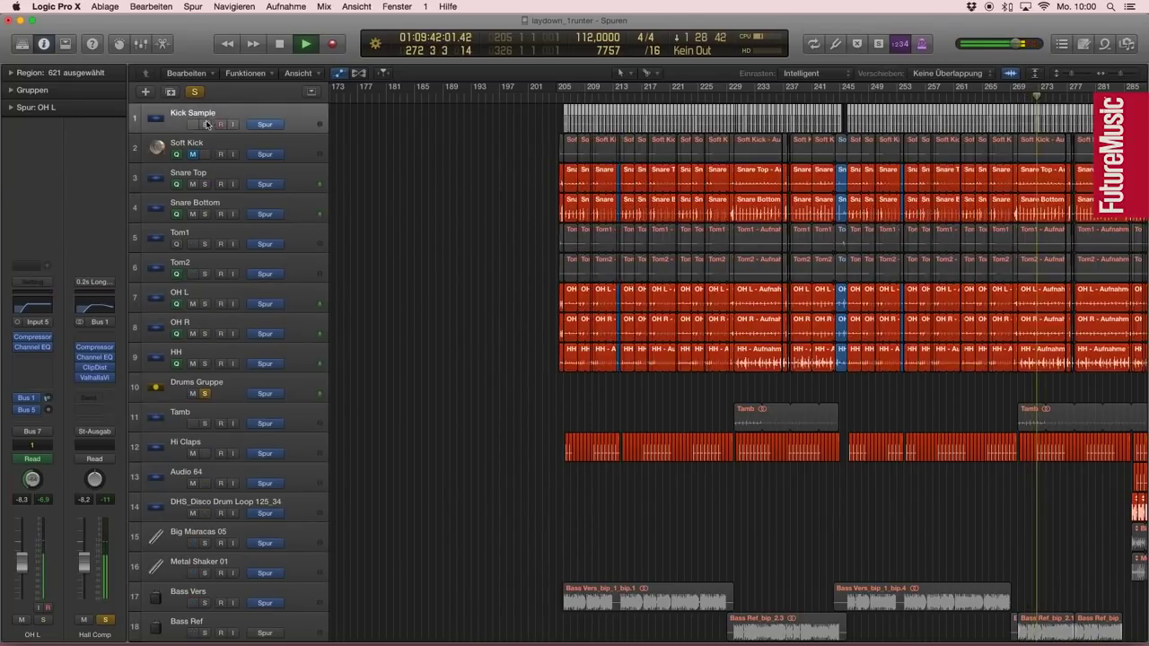
key("super+Left")
key("super+Left")
key("super+Left")
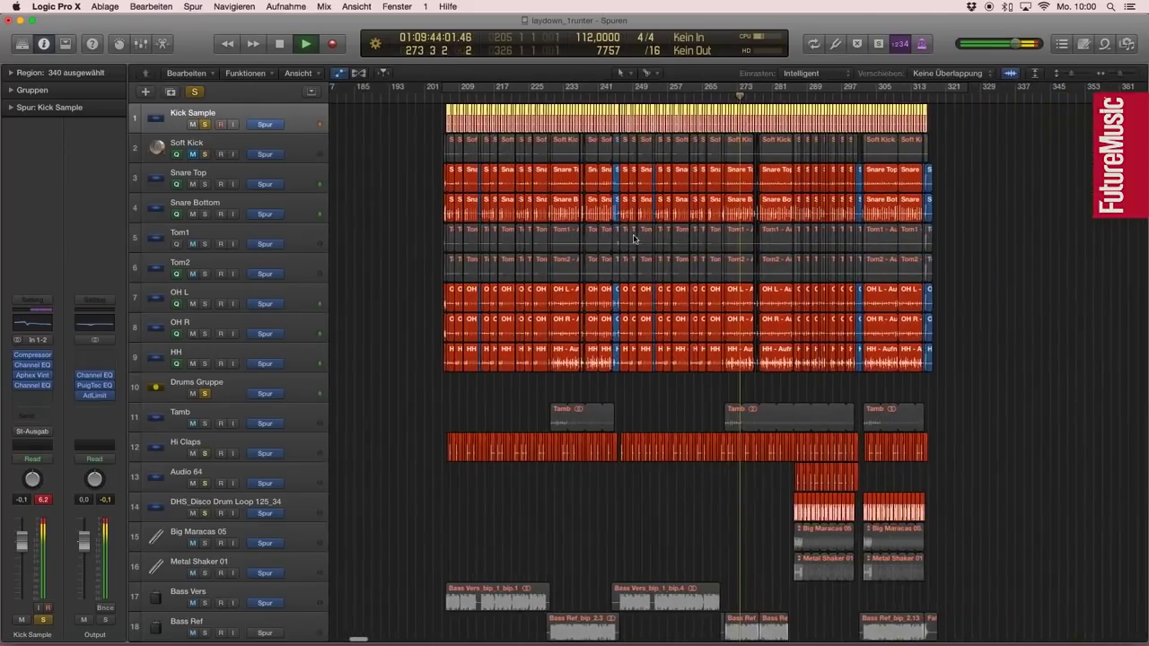
key("super+Right")
key("super+Right")
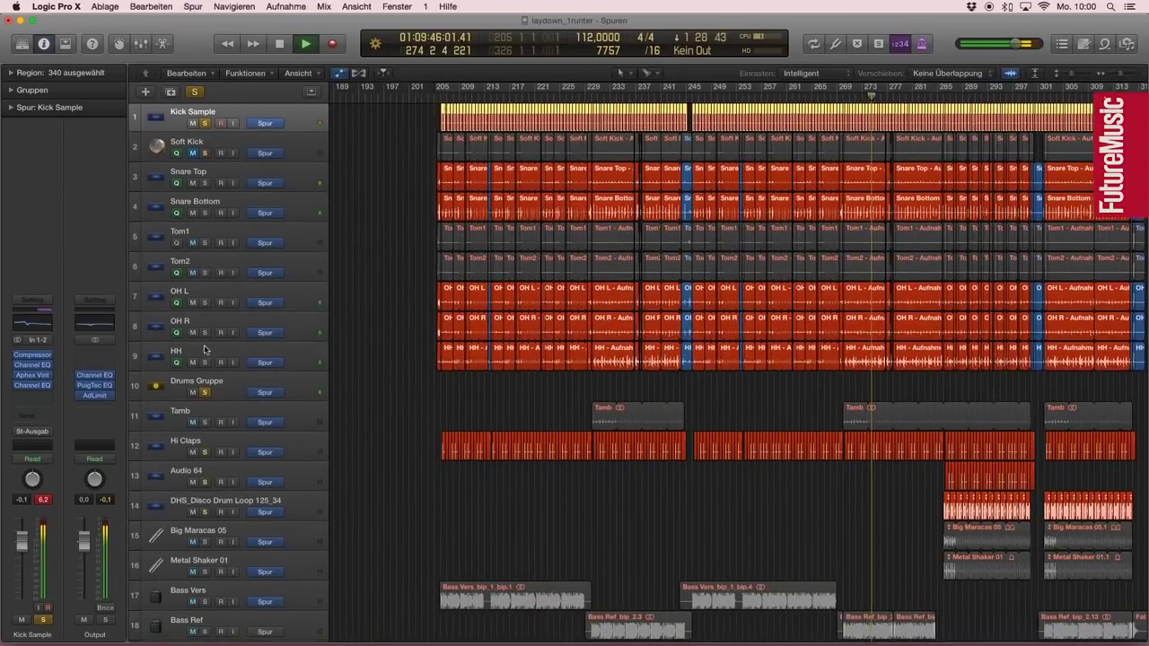
Step: Select the HH track and enlarge the track rows to show their volume sliders
left_click(204, 350)
key("super+Down")
key("super+Down")
key("space")
key("super+Left")
key("super+Left")
key("super+Left")
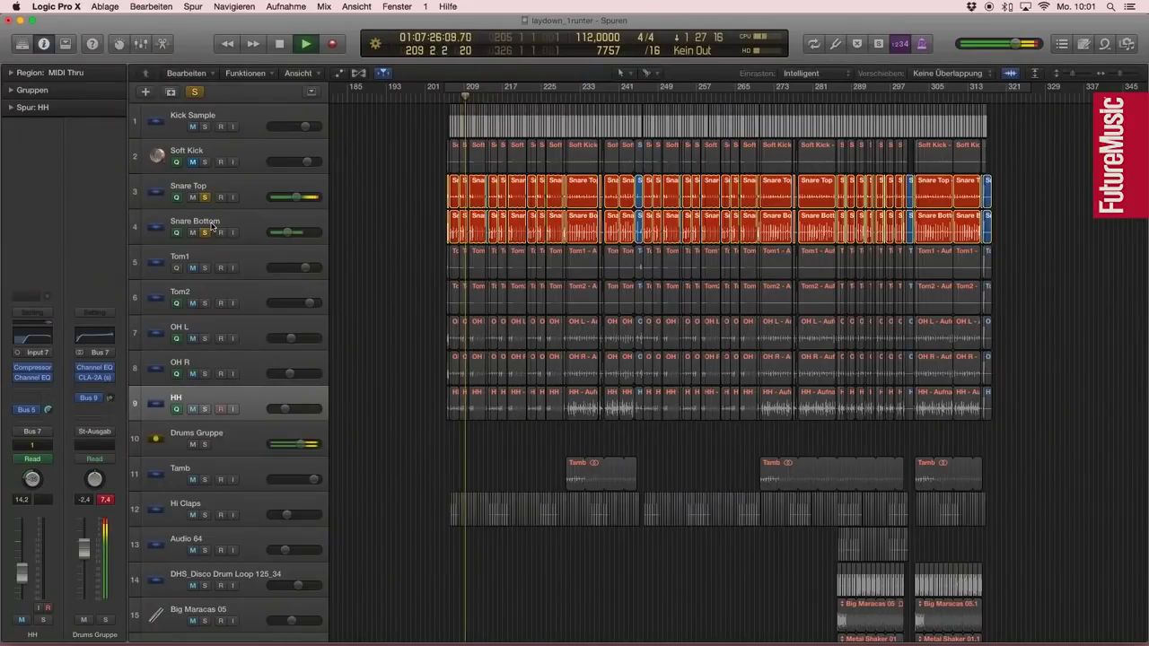
Step: Listen to the soloed Snare Top and Snare Bottom tracks, stop playback and turn off Snare Top's solo
scroll(384, 218, "up", 3)
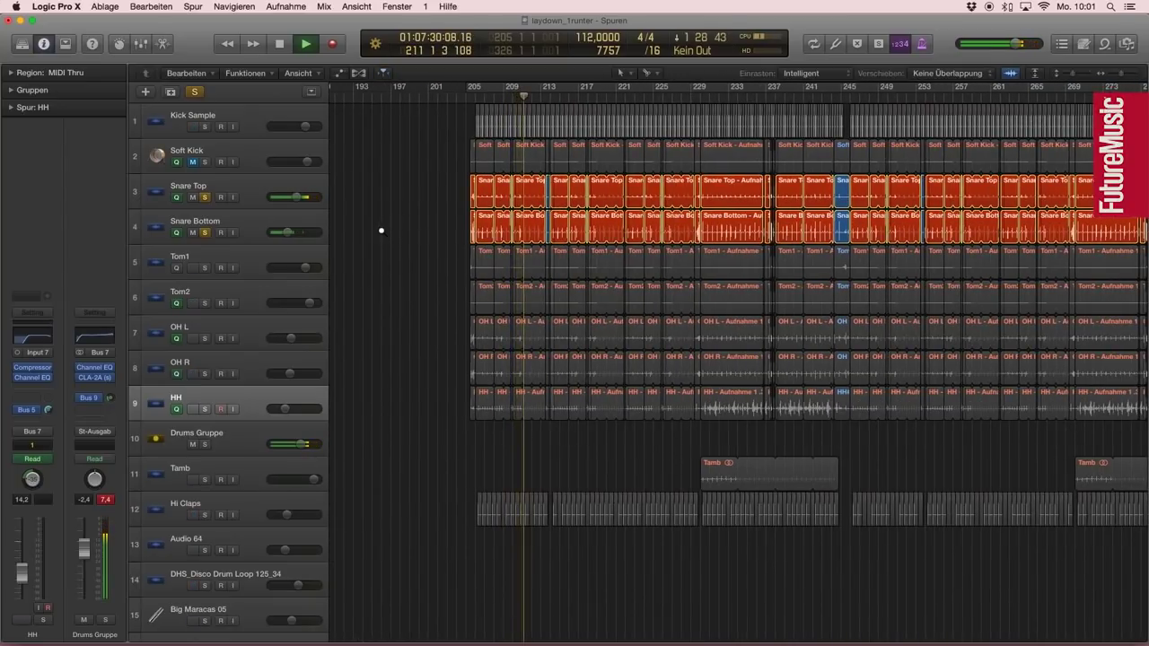
scroll(380, 230, "up", 2)
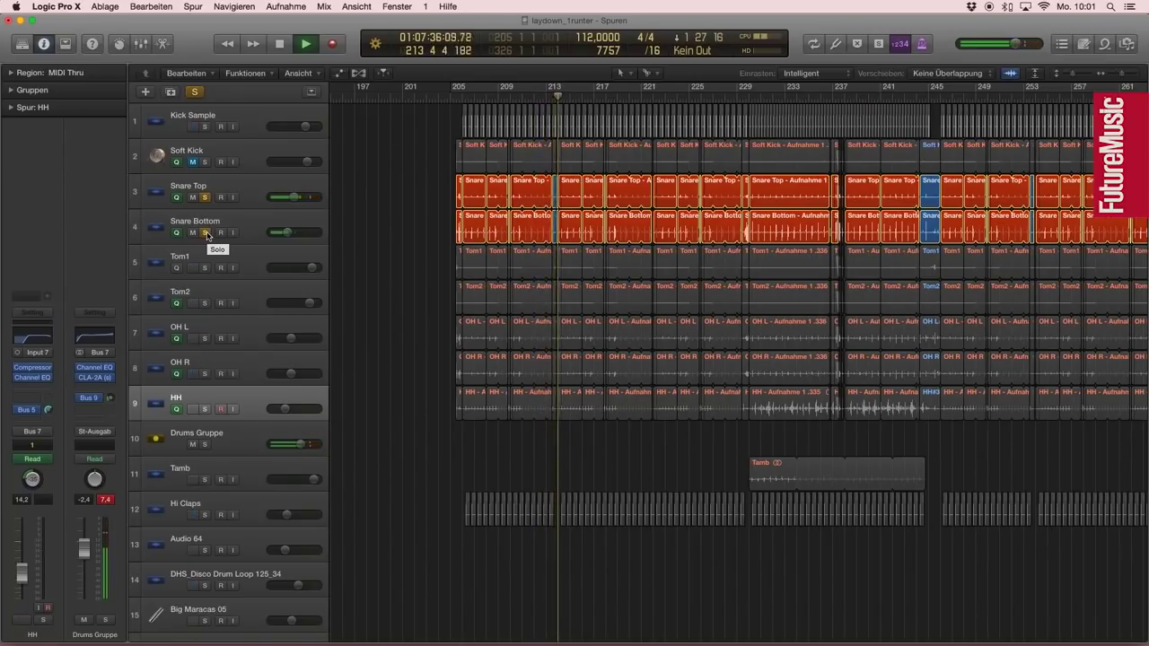
key("space")
key("z")
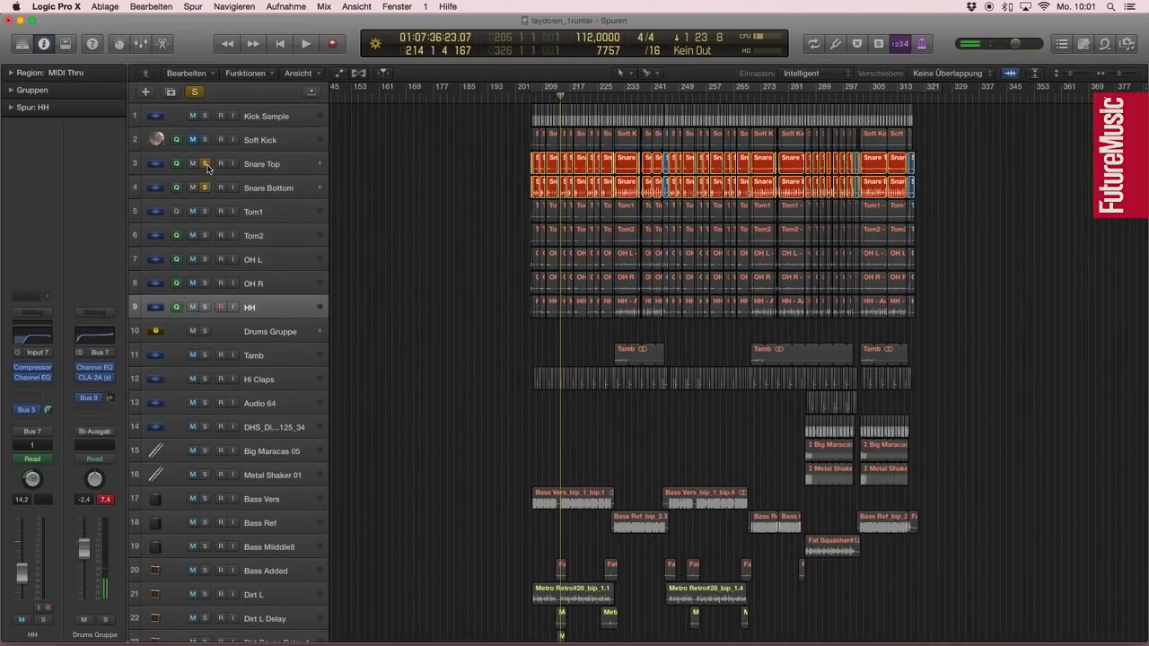
left_click(206, 164)
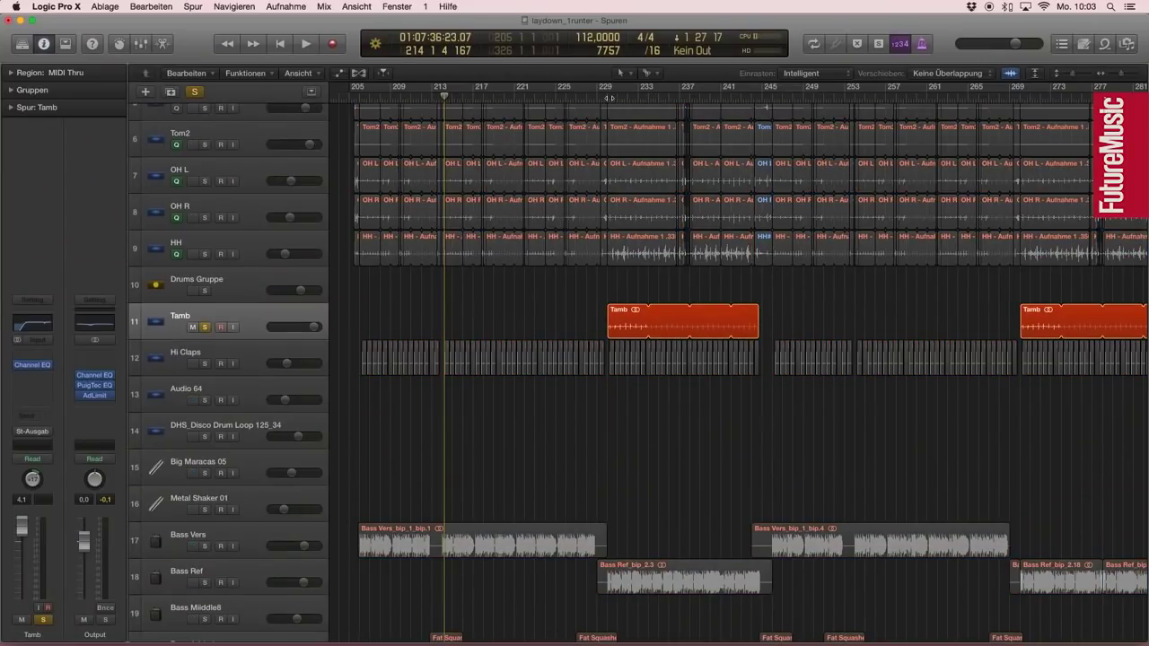
Step: Play the soloed Tamb track from bar 229, where its first region starts
left_click(608, 97)
key("space")
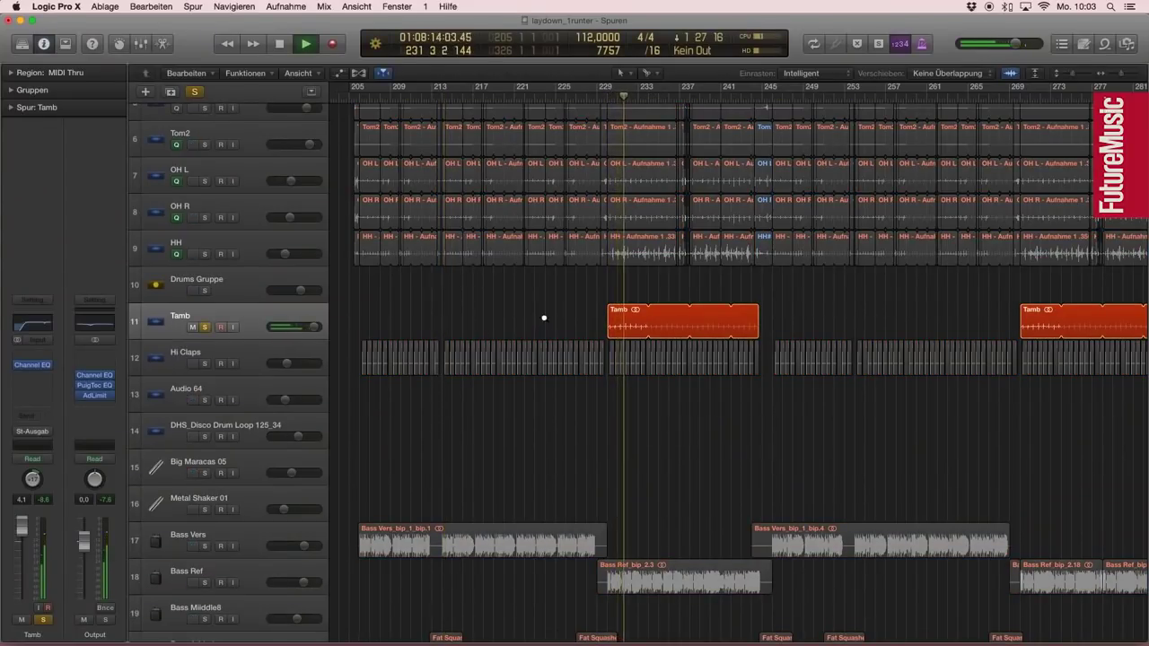
scroll(777, 377, "down", 5)
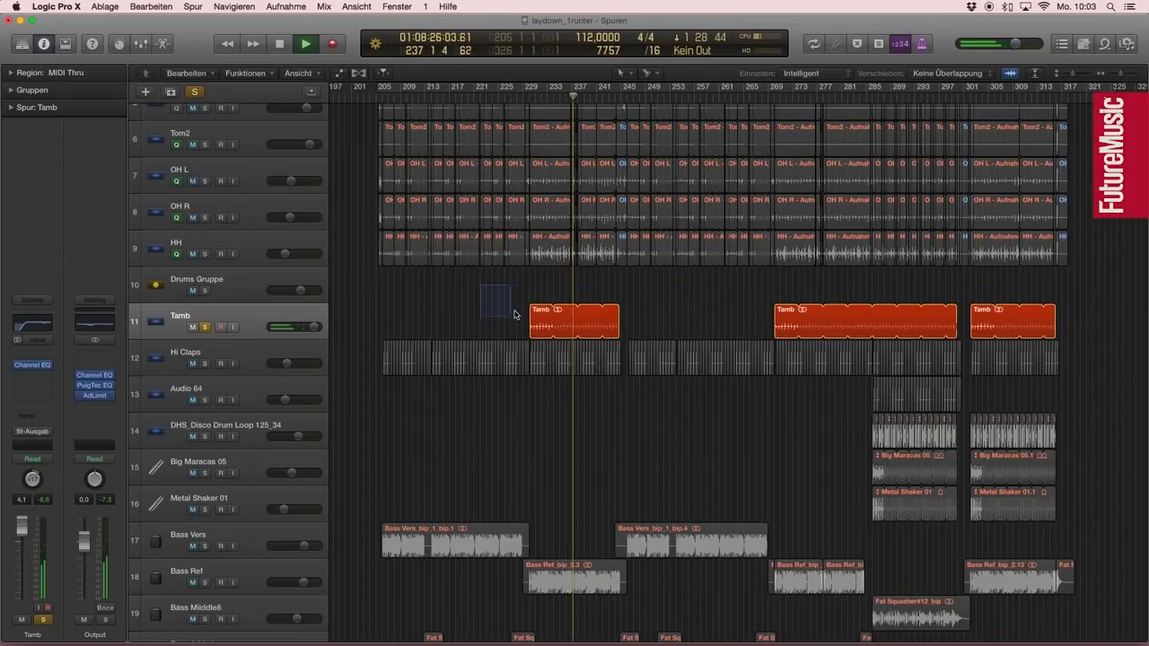
Step: Shrink the track rows to show the full drum section and solo the Hi Claps track alongside Tamb
key("ctrl+alt+Up")
key("ctrl+alt+Up")
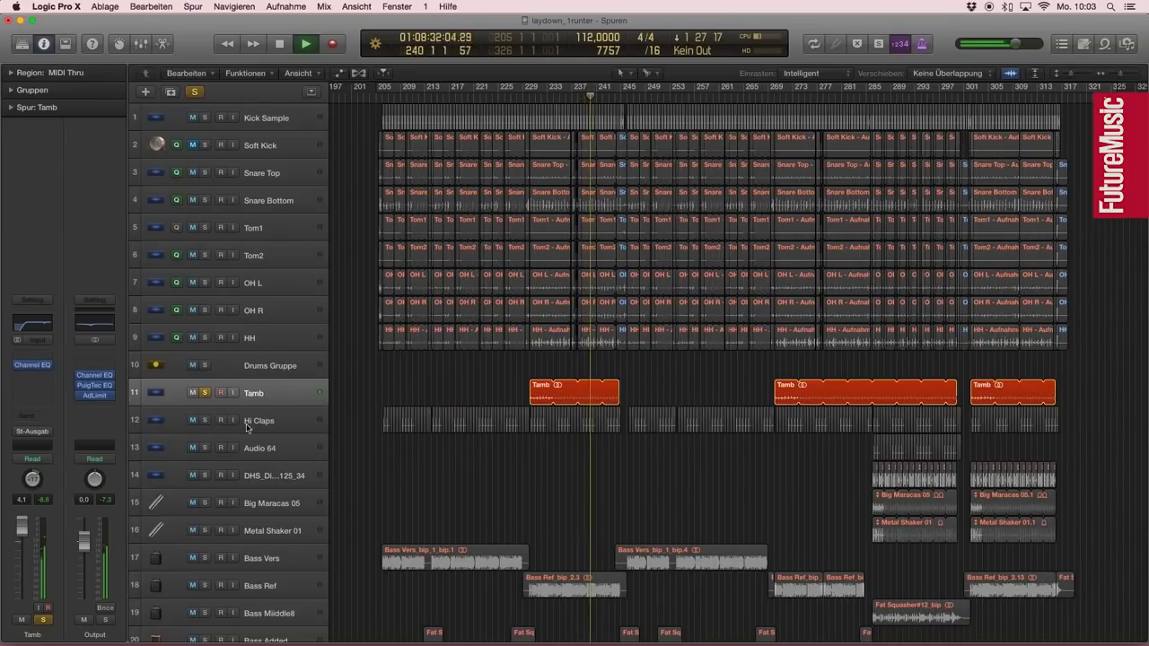
left_click(212, 427)
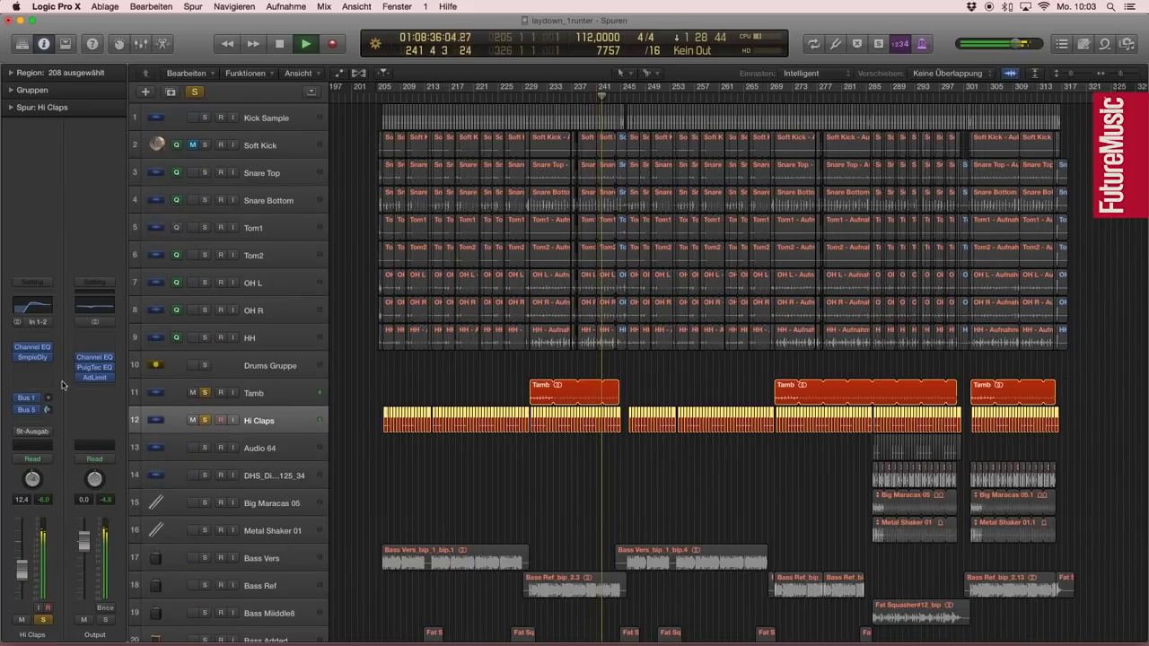
Step: Open the Hi Claps track's Sample Delay plug-in, reposition its window and replay the soloed claps and tambourine from about bar 232
left_click(38, 357)
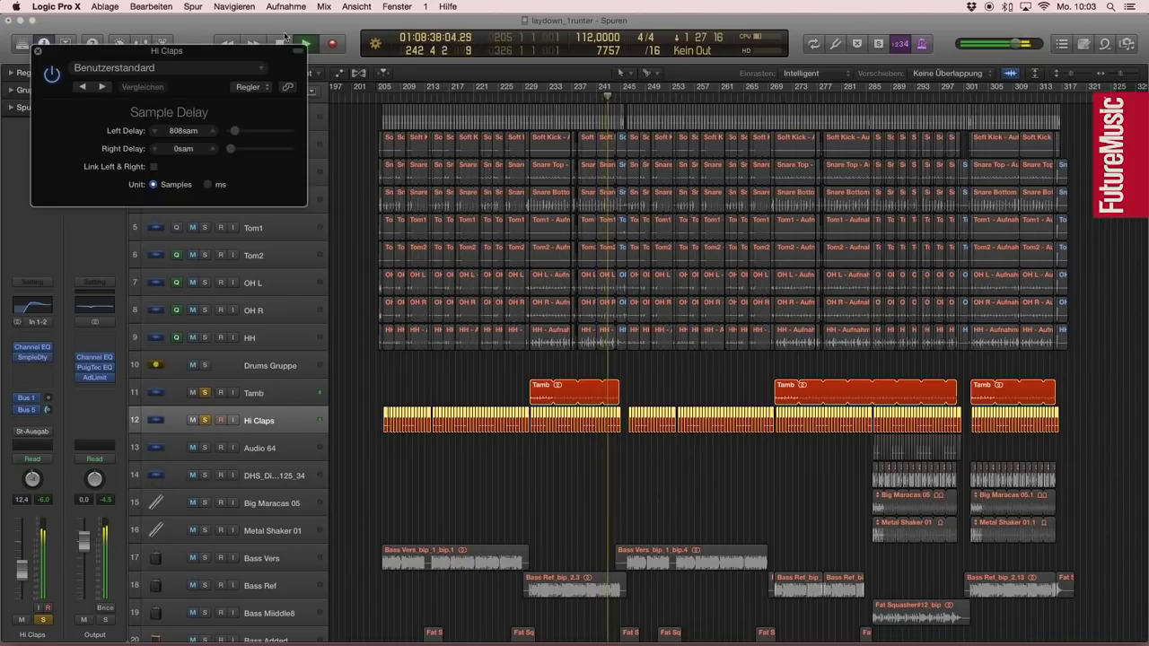
left_click_drag(166, 54, 500, 136)
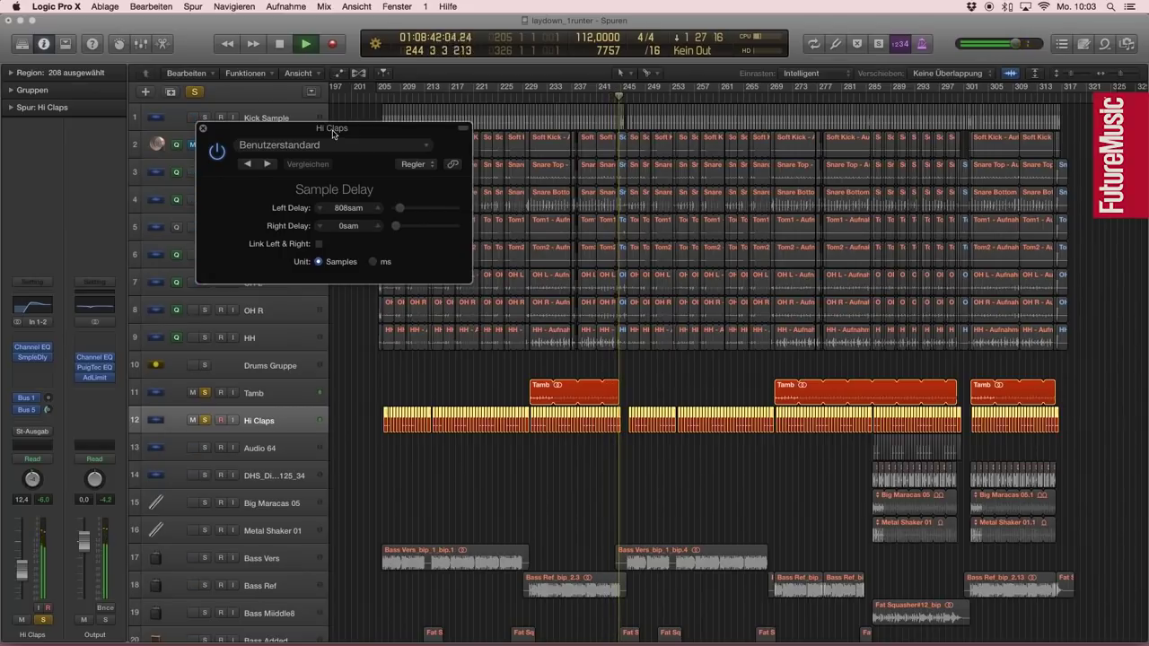
left_click_drag(332, 133, 332, 136)
left_click(547, 97)
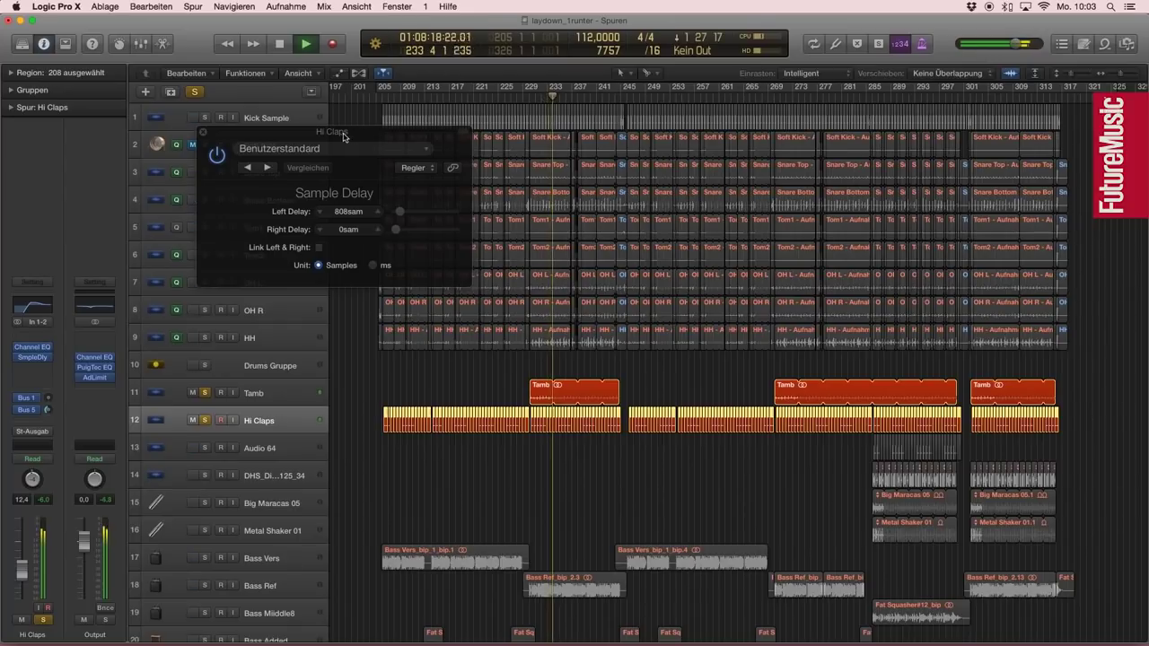
left_click_drag(344, 140, 303, 113)
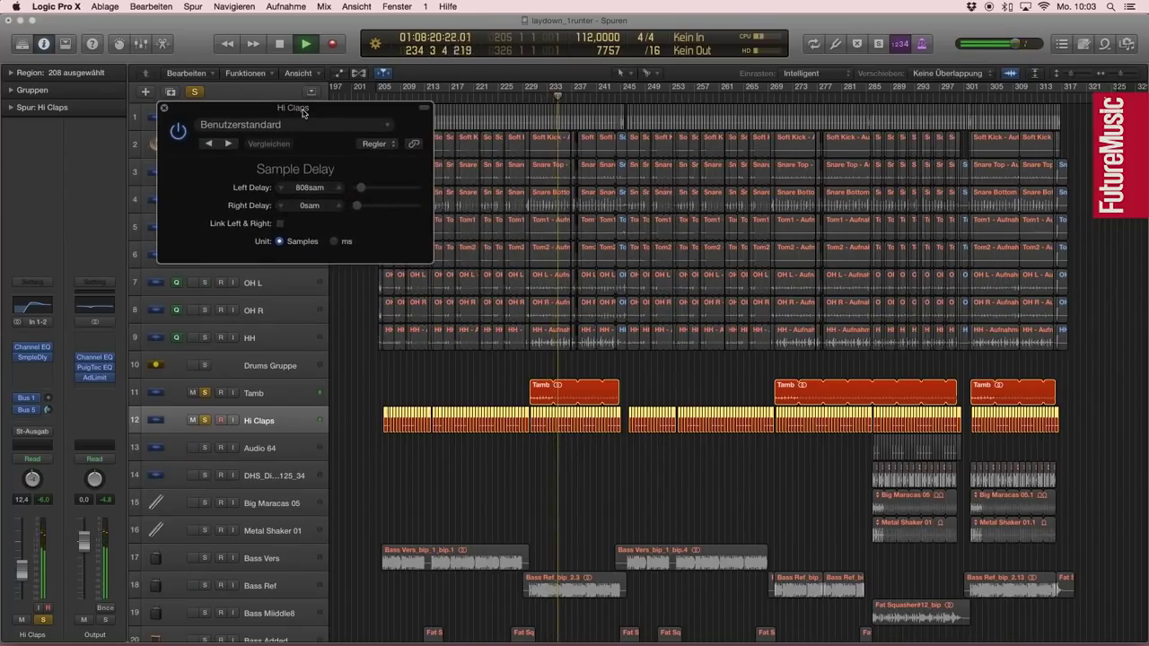
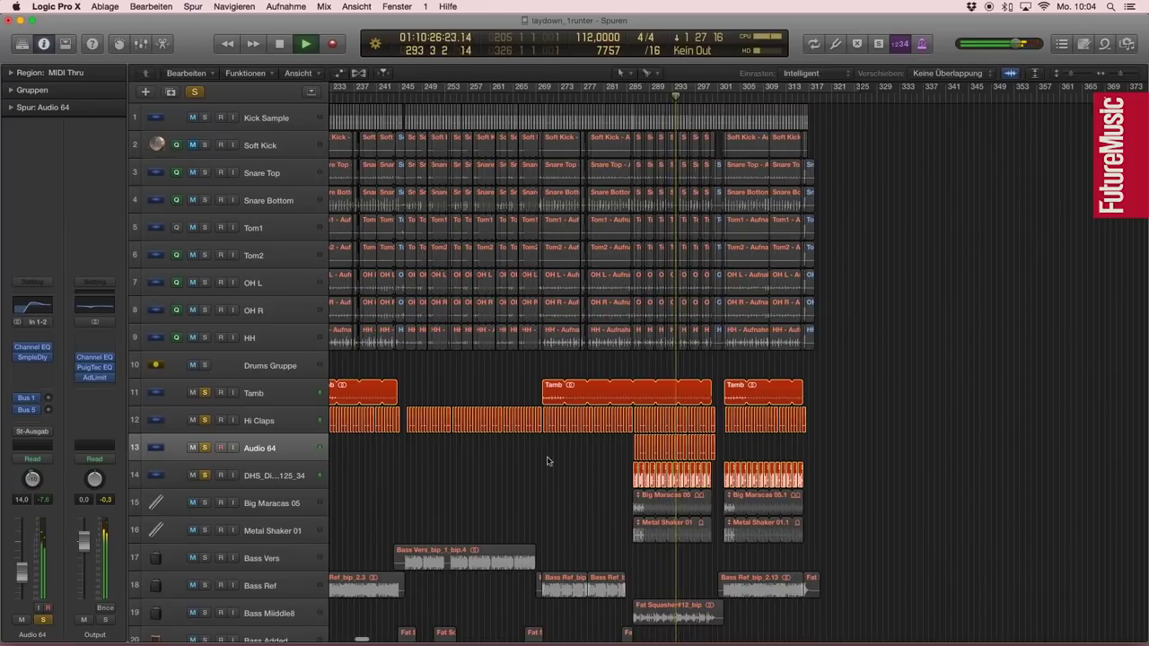
Step: Turn off the disco drum loop's solo and highlight the Audio 64 track's regions between about bars 285 and 299
left_click(206, 475)
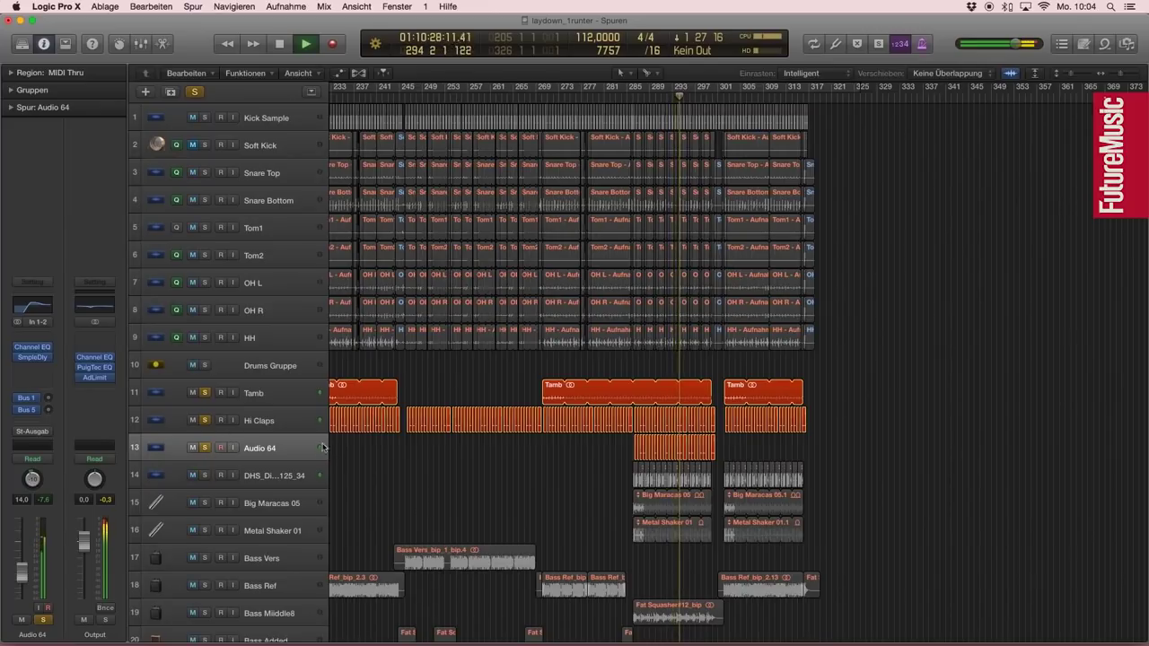
left_click(629, 448)
scroll(583, 440, "up", 3)
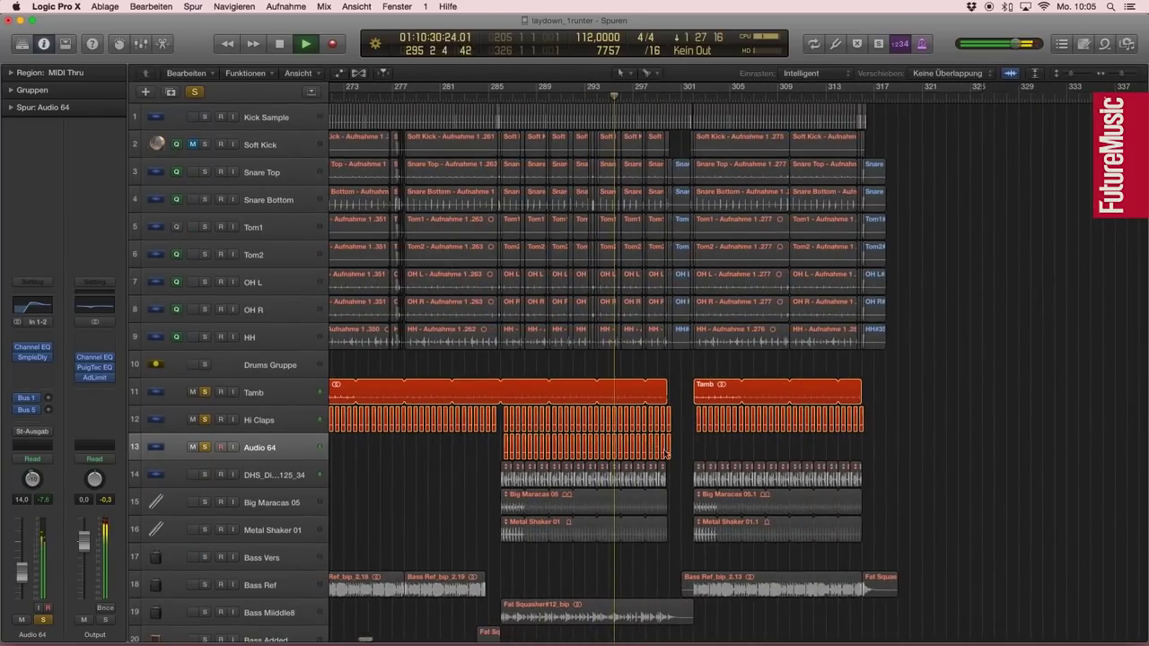
left_click(495, 435)
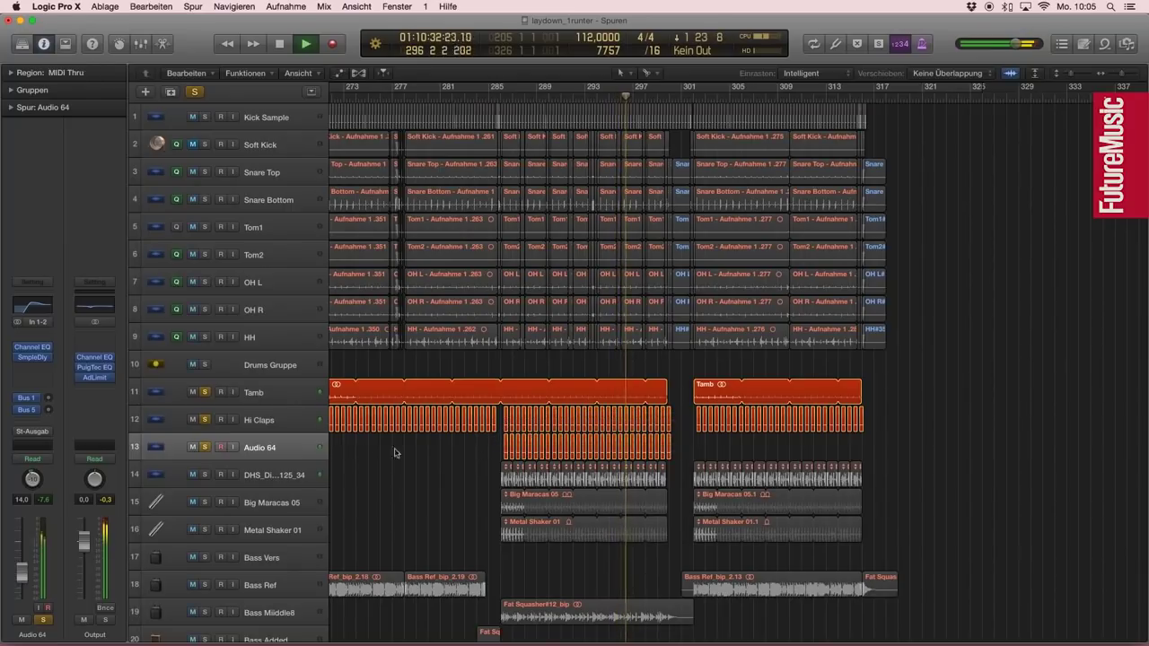
left_click(275, 451)
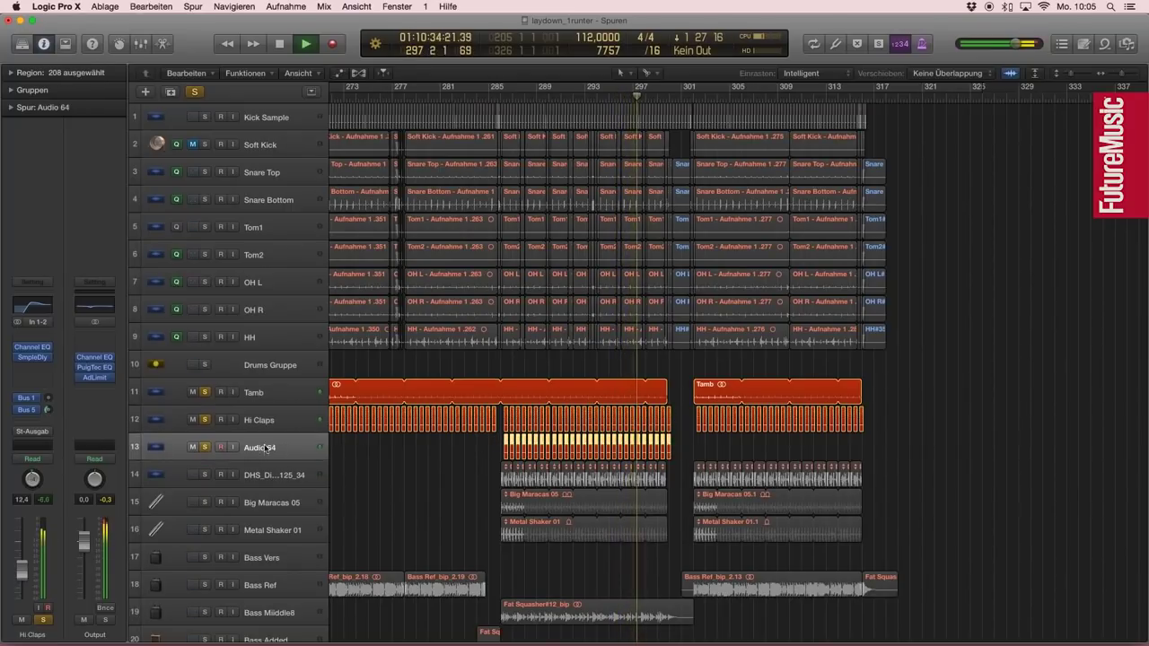
left_click_drag(484, 448, 684, 457)
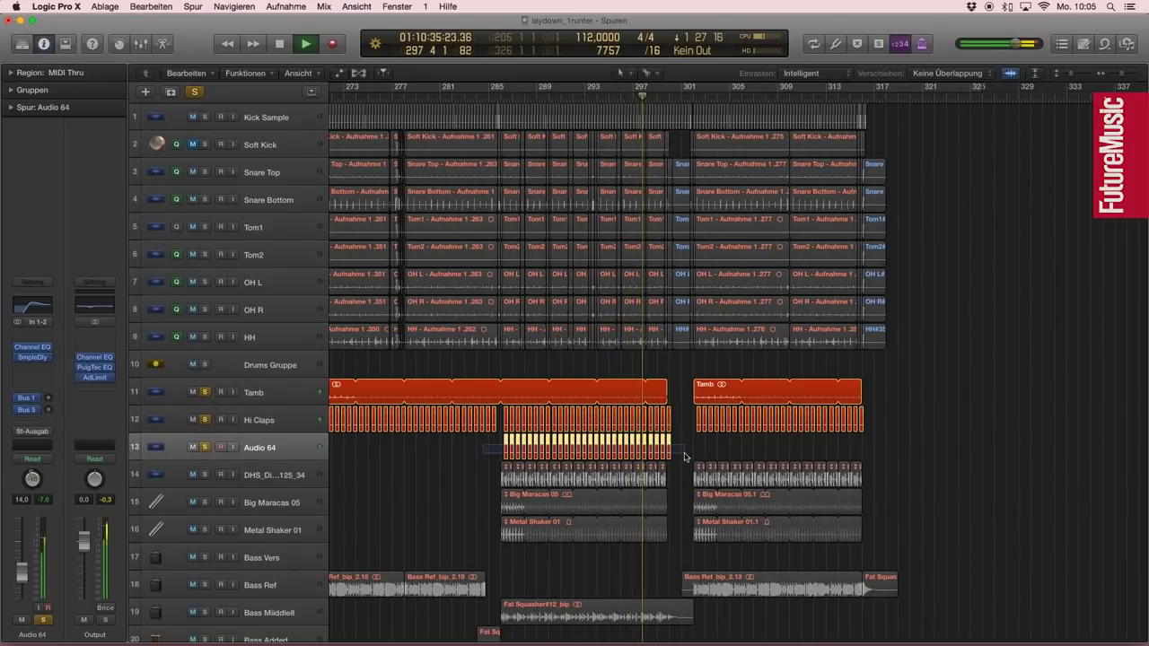
Step: Select the DHS disco drum loop track and solo it again alongside Tamb, Hi Claps and Audio 64
left_click(270, 475)
left_click(205, 476)
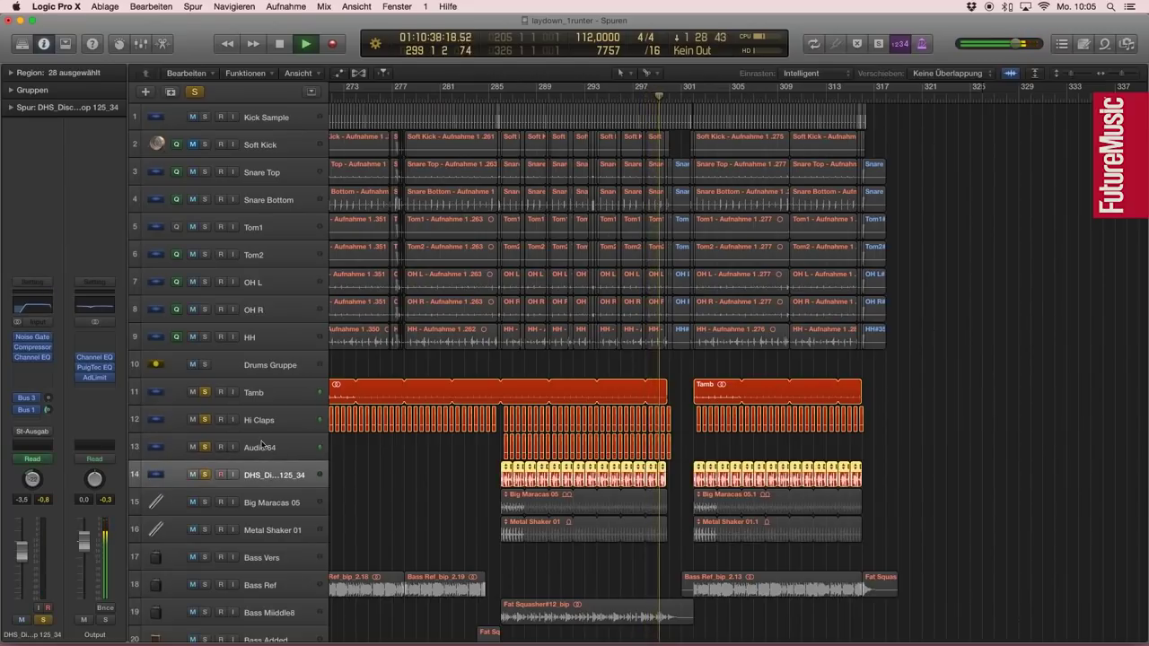
scroll(656, 375, "down", 5)
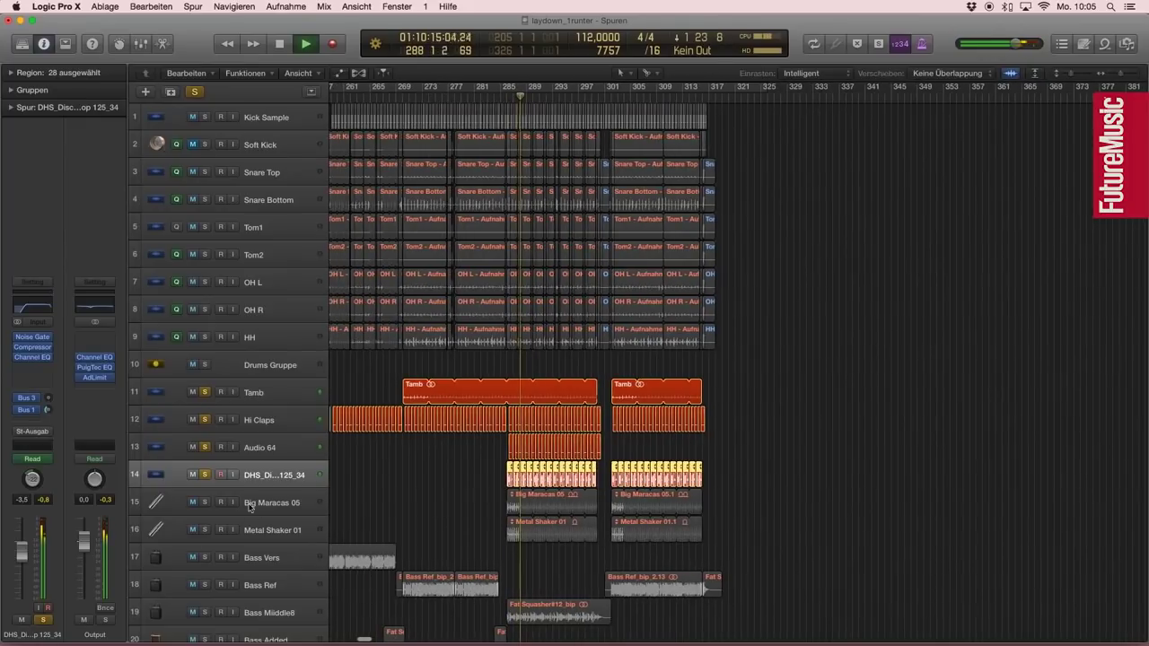
Step: Add the Big Maracas 05 and Metal Shaker 01 tracks to the solo and inspect the soloed percussion regions from bar 285 onward
left_click(474, 463)
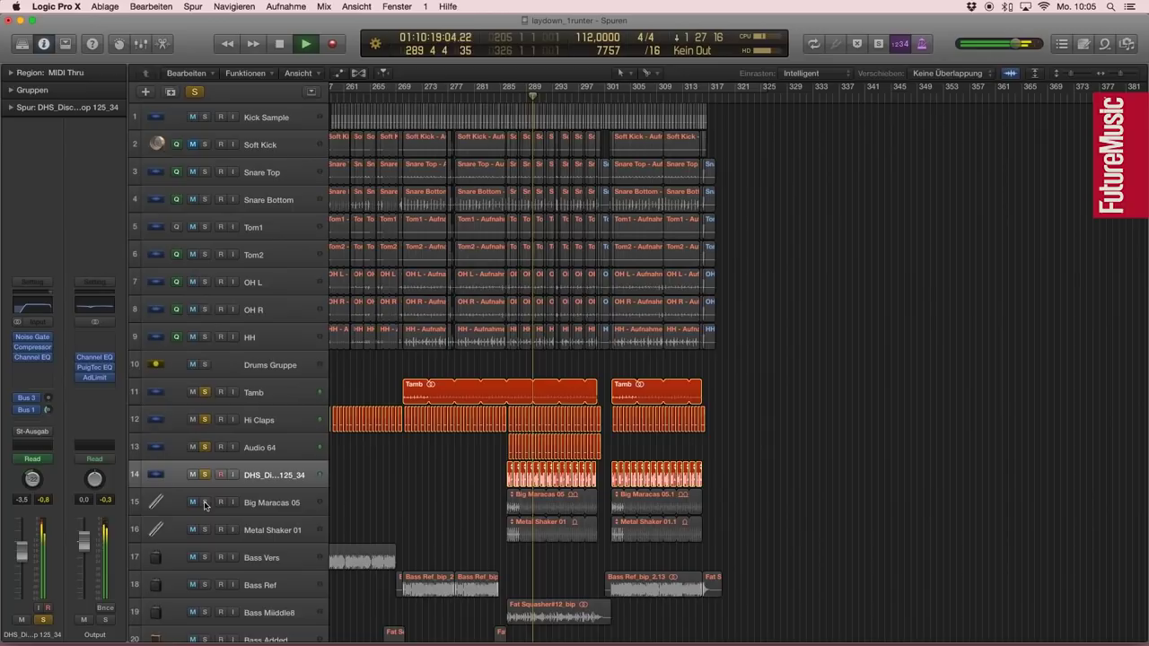
left_click_drag(205, 504, 205, 530)
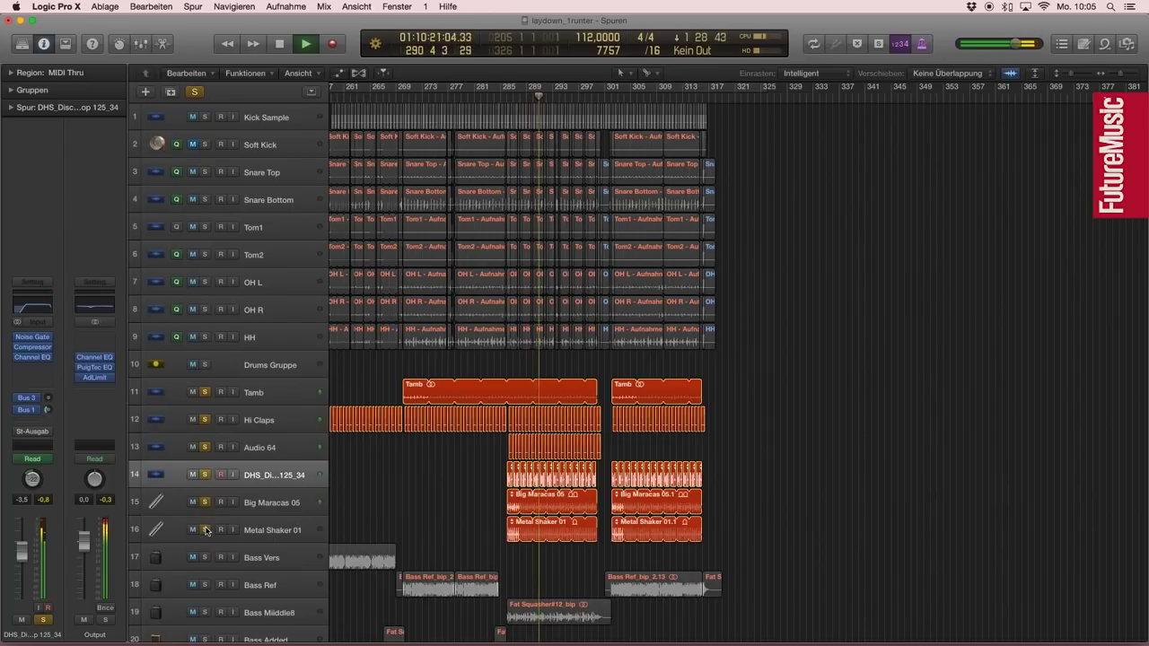
key("super+Right")
key("super+Right")
key("super+Right")
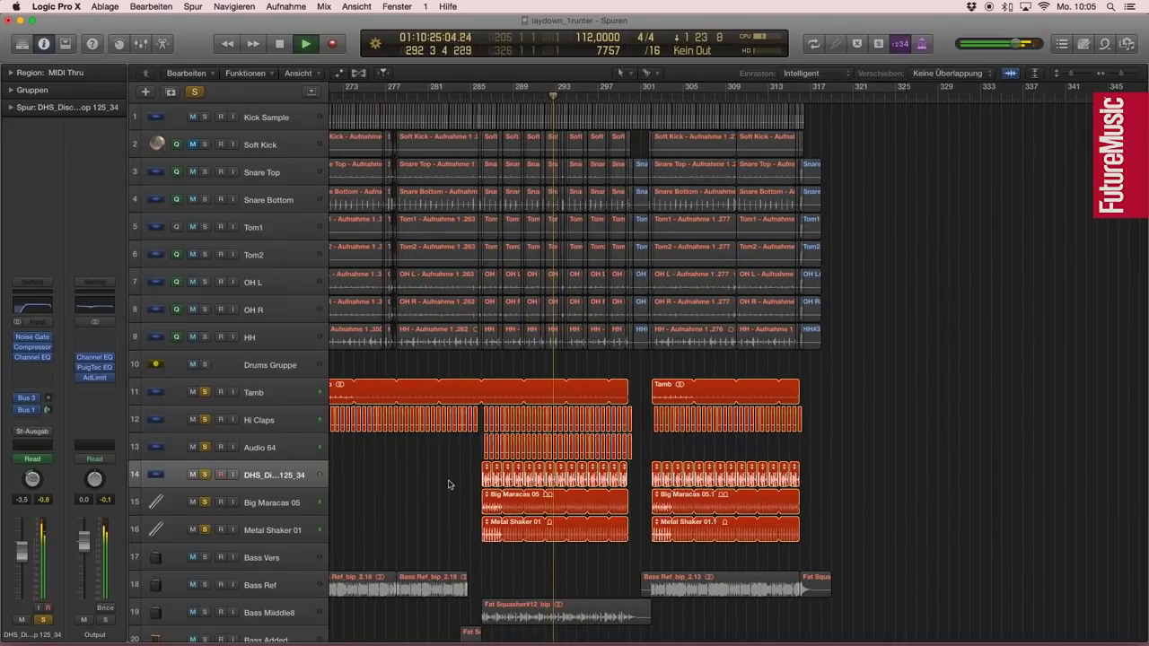
key("super+Right")
key("super+Right")
key("super+Right")
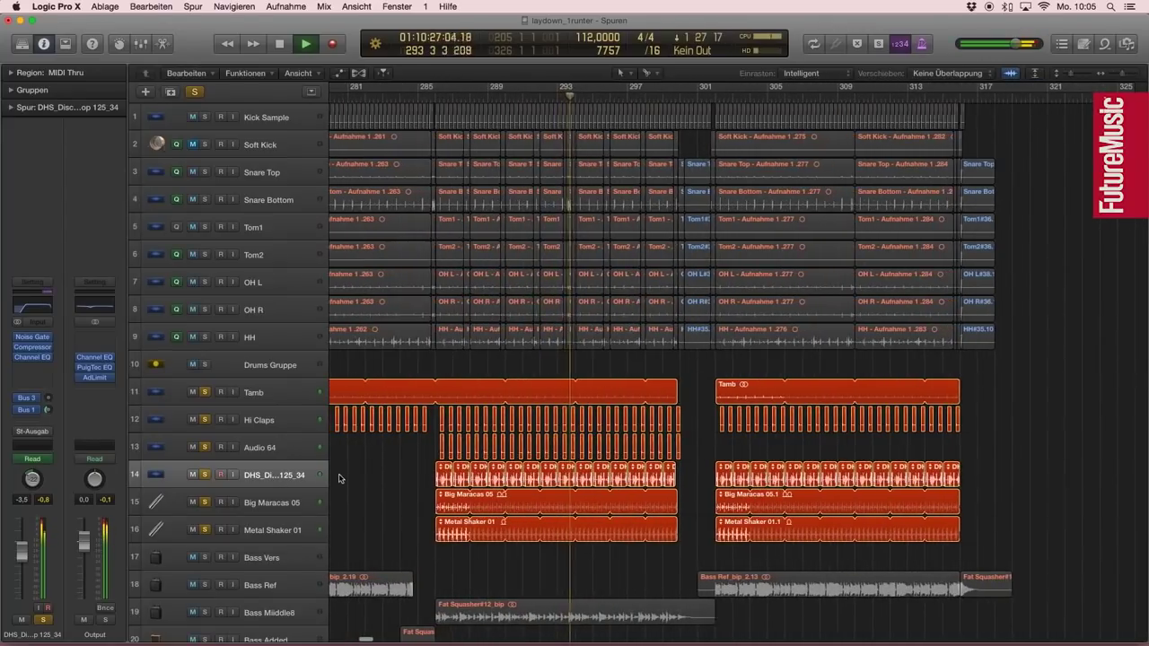
Step: Widen the track list to show more of the drum loop's name and highlight the Big Maracas 05 and Metal Shaker 01 regions
left_click_drag(329, 476, 344, 473)
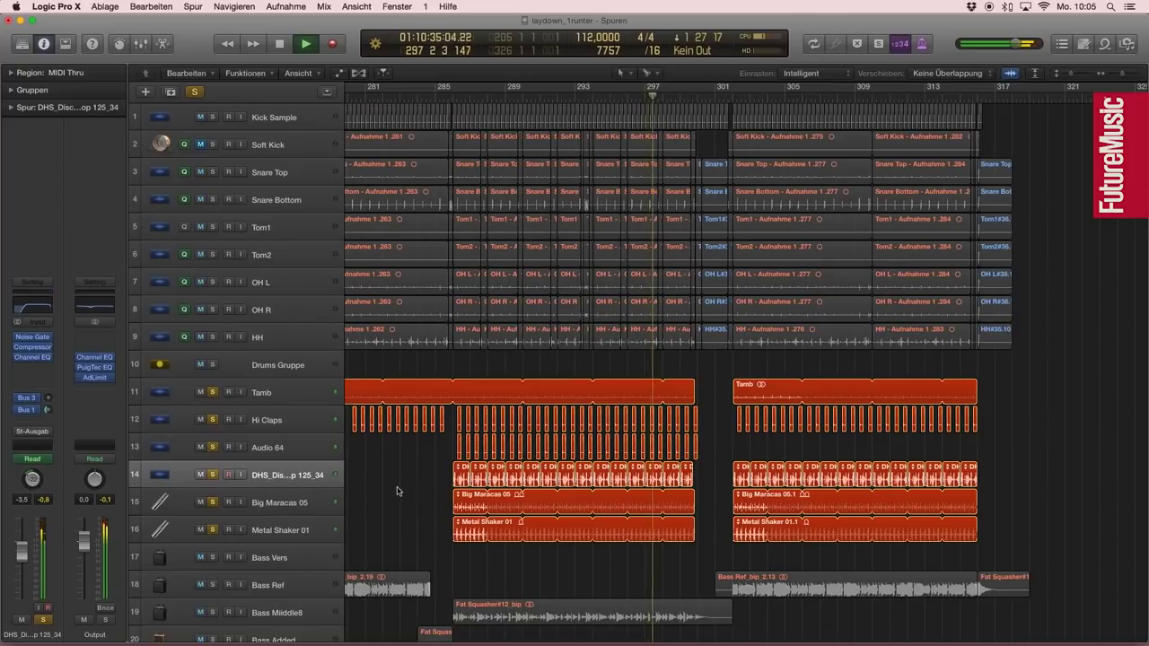
key("super+Left")
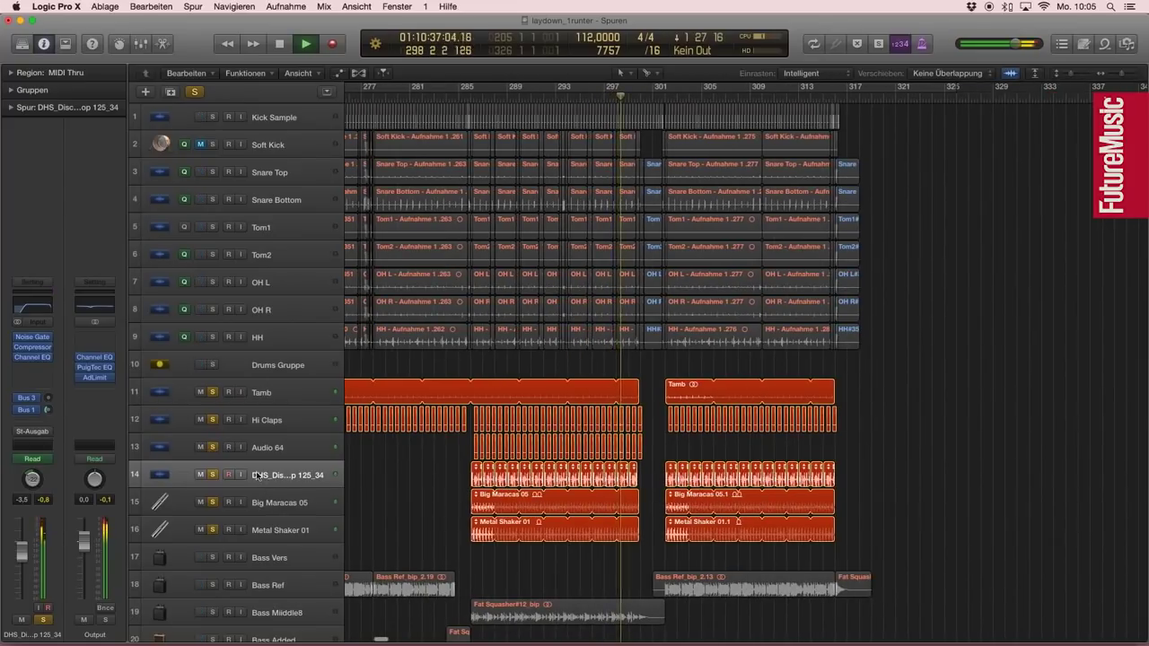
left_click(466, 503)
left_click_drag(456, 500, 857, 538)
left_click(878, 534)
key("super+Left")
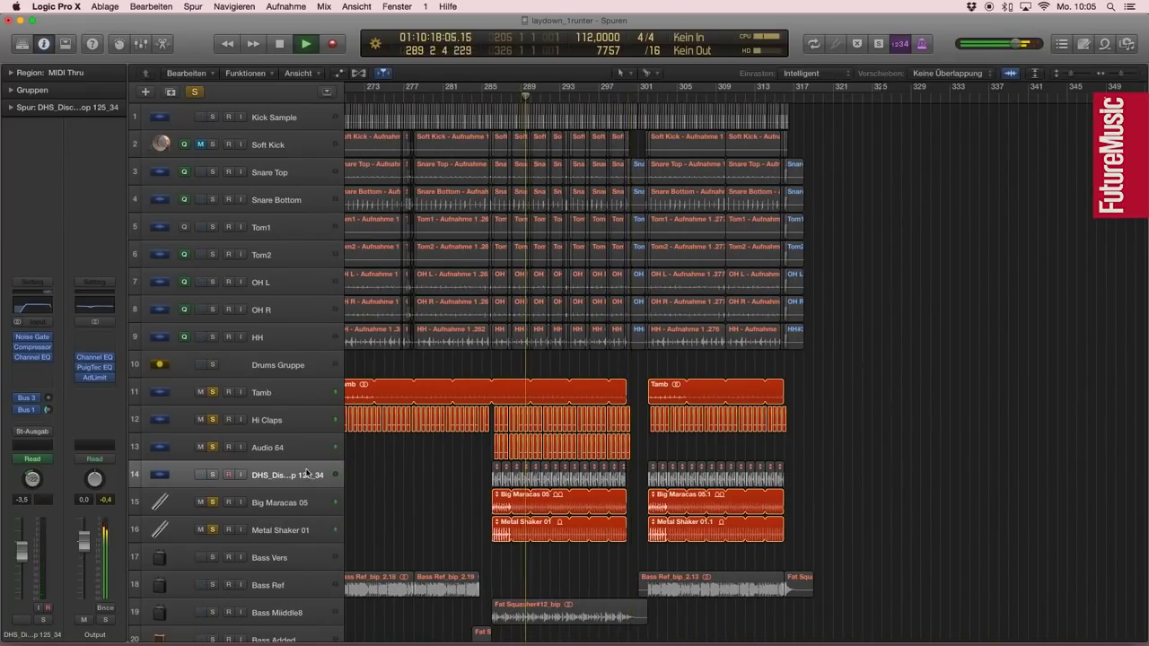
Step: Remove the solos from Tamb, Hi Claps and Audio 64, and compare Big Maracas 05 and Metal Shaker 01 separately and together
left_click_drag(213, 447, 212, 393)
left_click(213, 530)
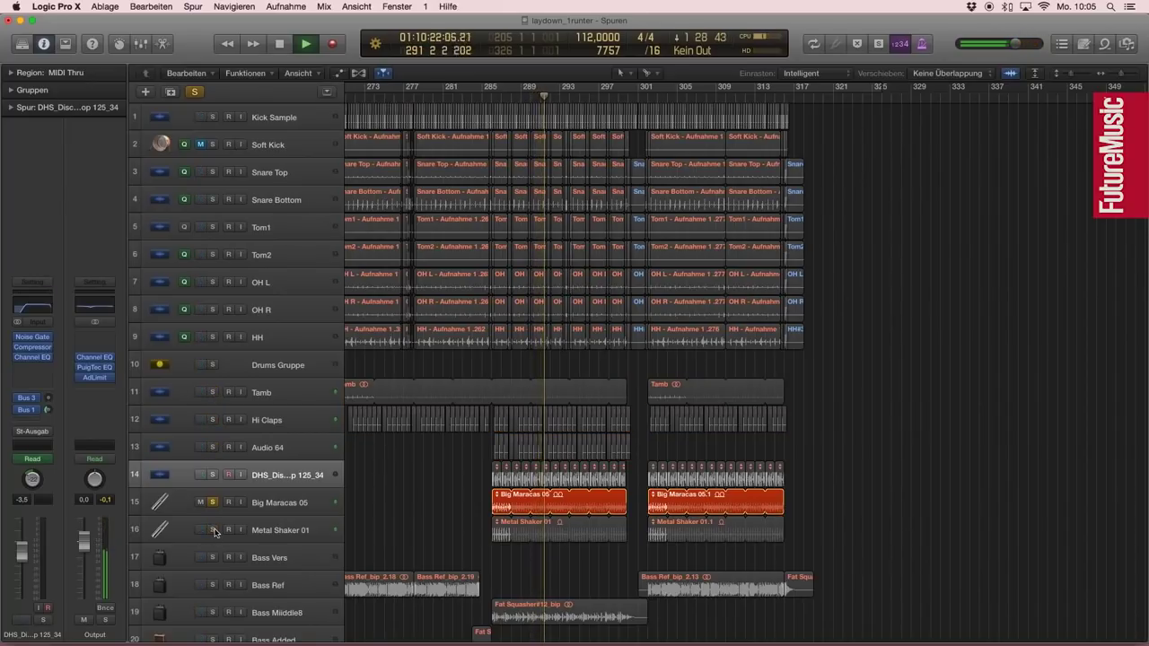
left_click(212, 529, "alt")
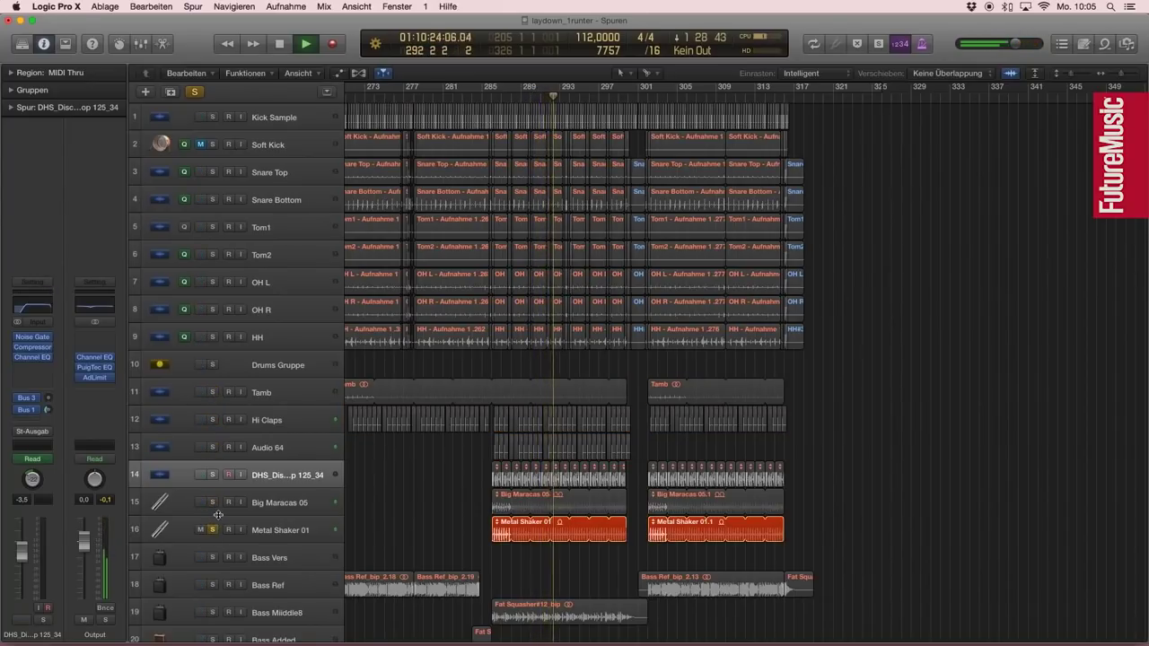
left_click(215, 507)
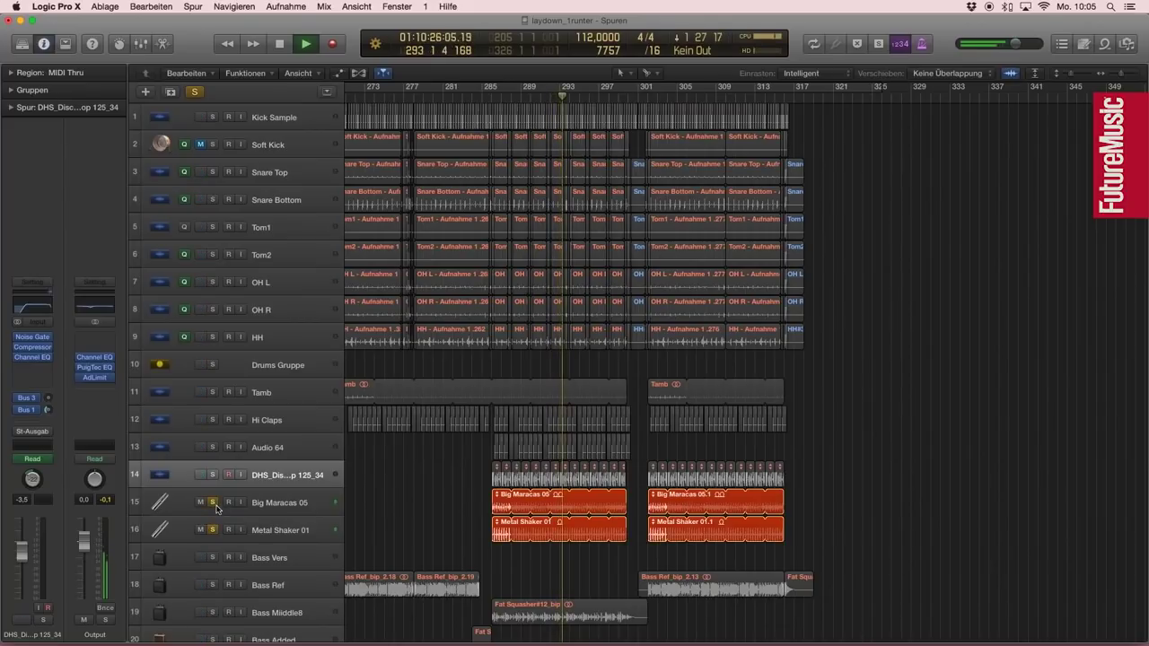
Step: Solo the Tamb, Hi Claps, Audio 64 and disco drum loop tracks again and box-select the percussion regions near the song's end
left_click_drag(213, 447, 213, 395)
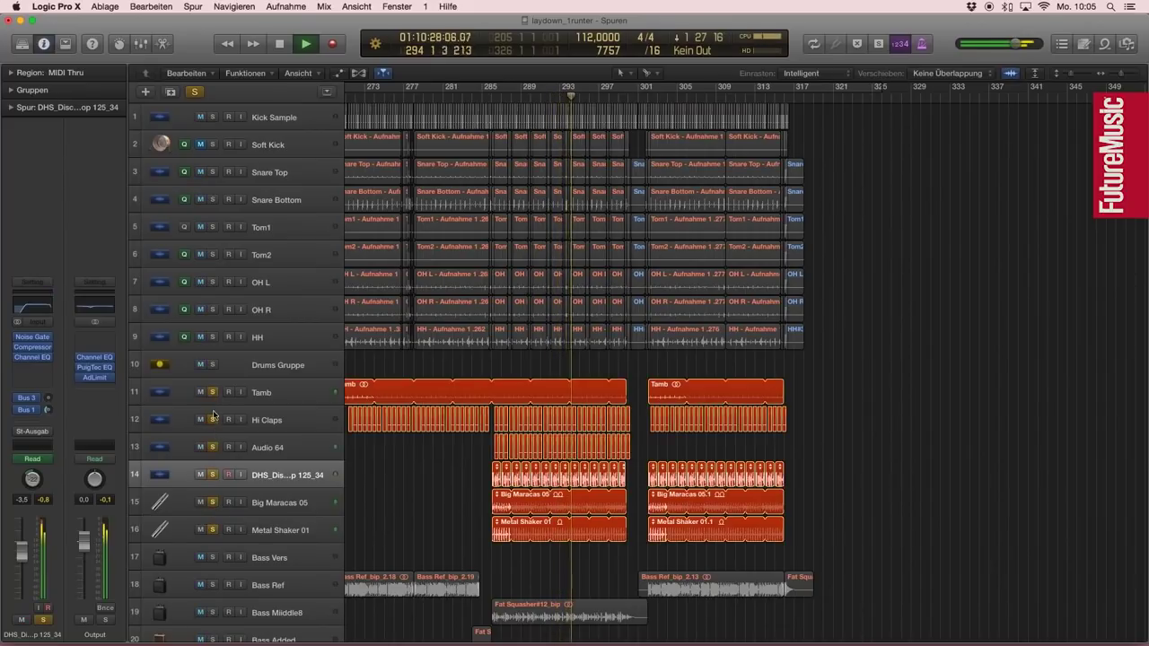
scroll(475, 538, "down", 5)
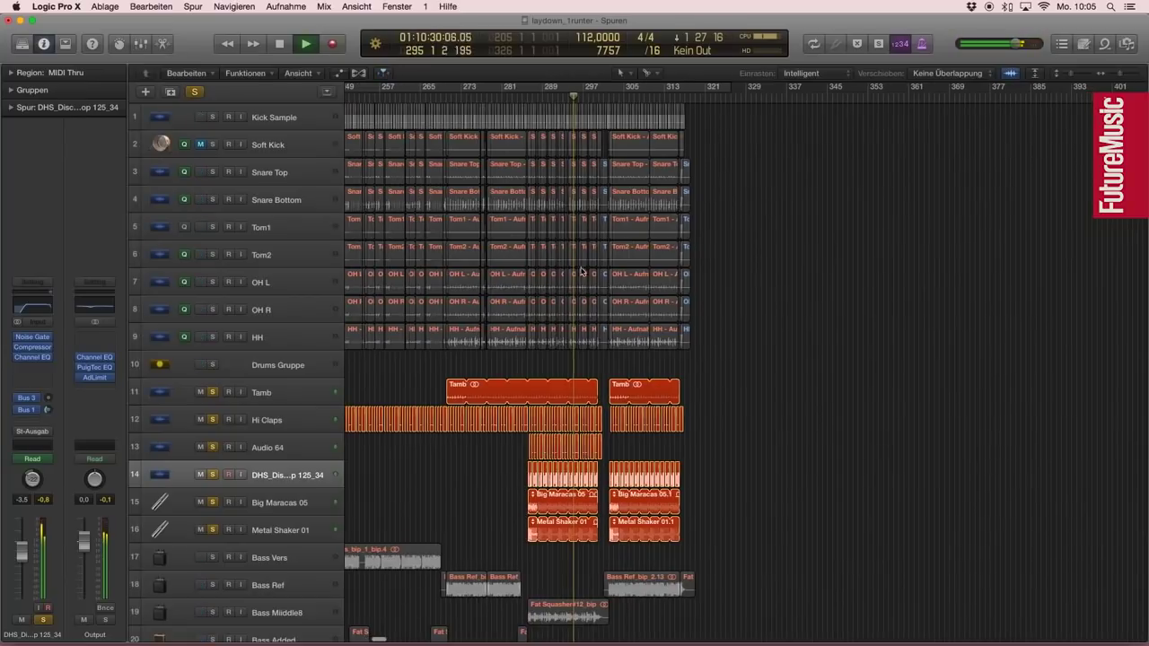
scroll(557, 428, "down", 1)
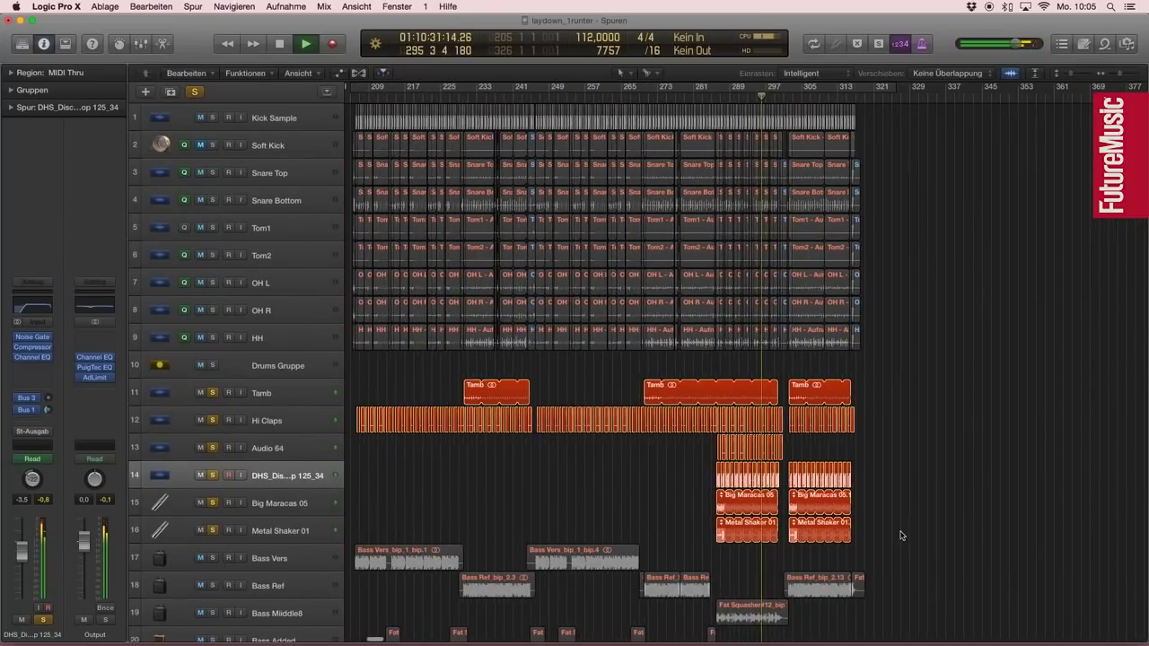
scroll(753, 461, "left", 2)
left_click_drag(883, 524, 706, 475)
Step: Find the Juno Ende track further down the arrangement, audition it with solo on and turn its solo off again
scroll(728, 461, "down", 5)
scroll(727, 462, "down", 10)
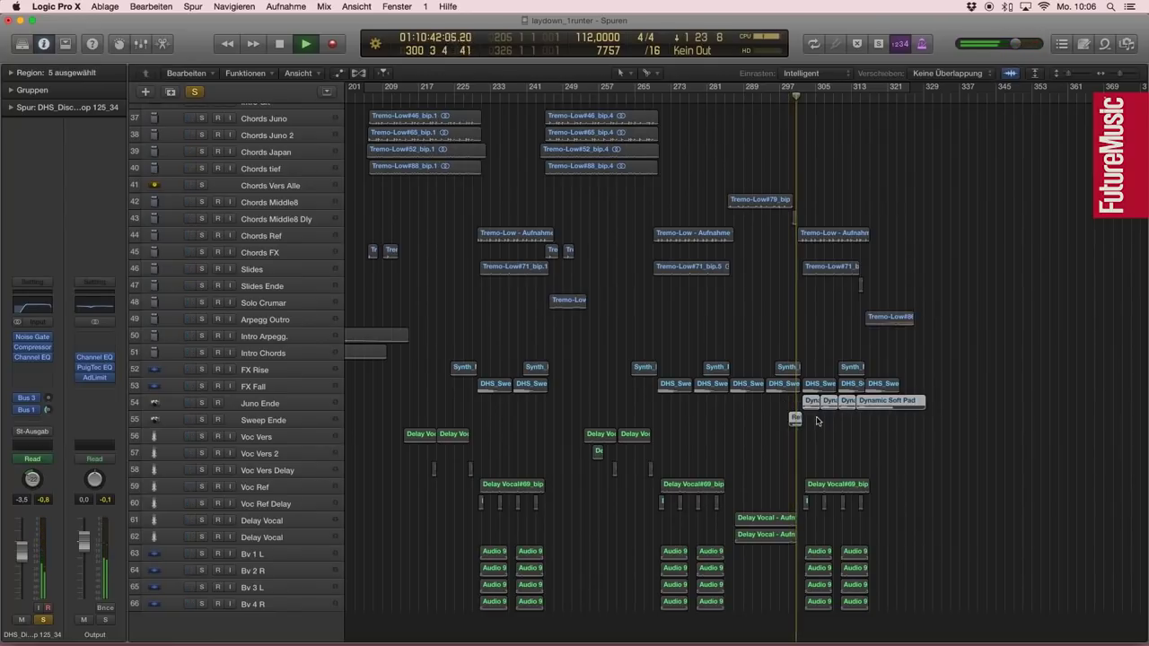
scroll(818, 431, "up", 2)
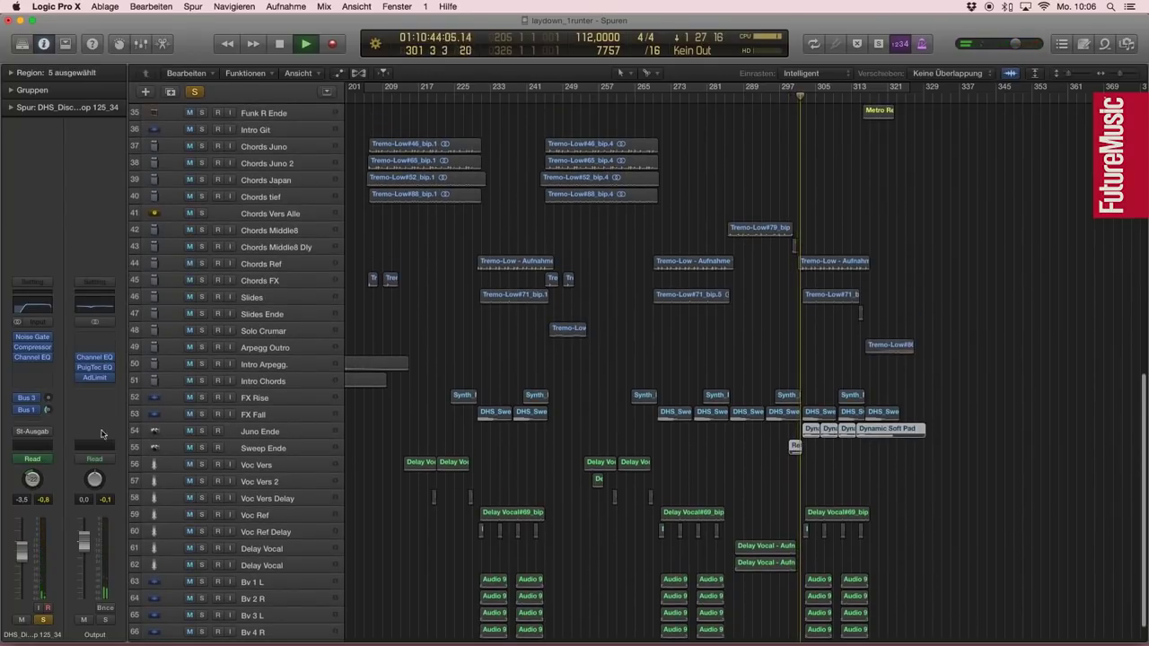
left_click(203, 432)
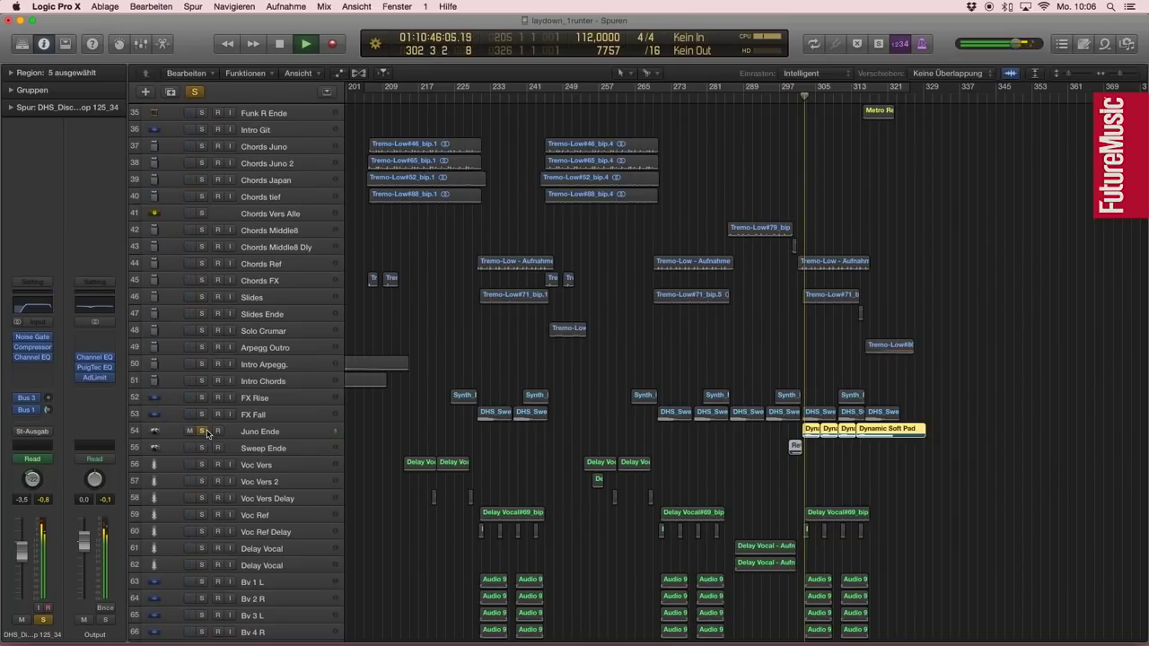
left_click(203, 432)
Step: Return to the percussion tracks, enlarge their rows to show the volume sliders and select Metal Shaker 01, followed by Big Maracas 05
key("super+Up")
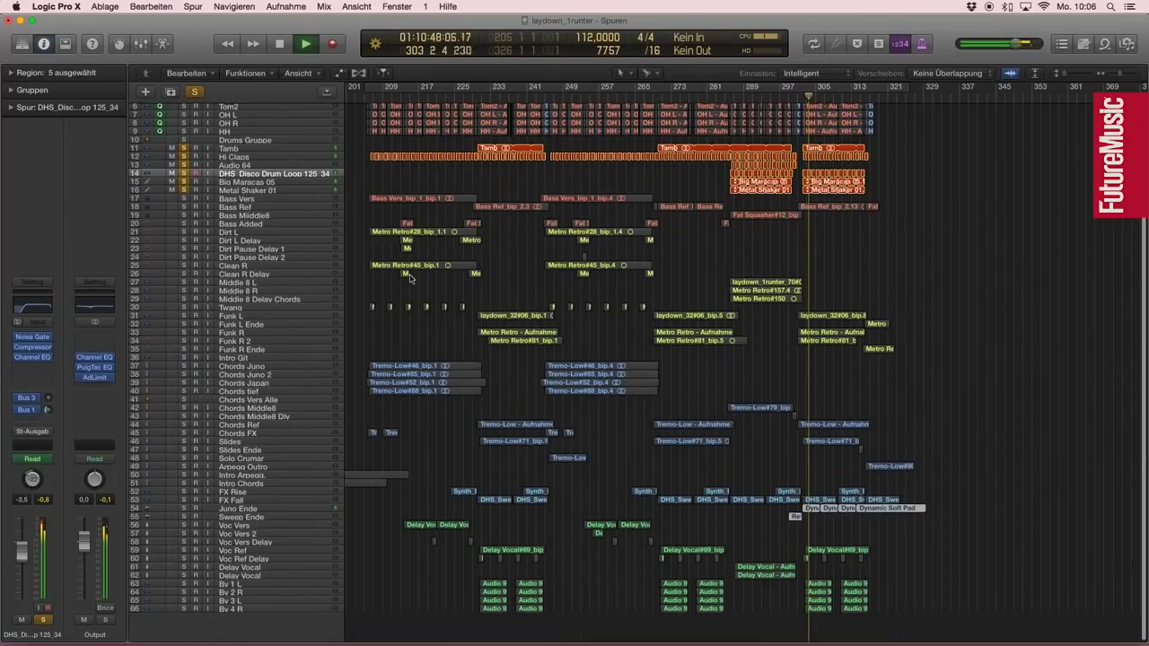
left_click(260, 191)
key("super+Down")
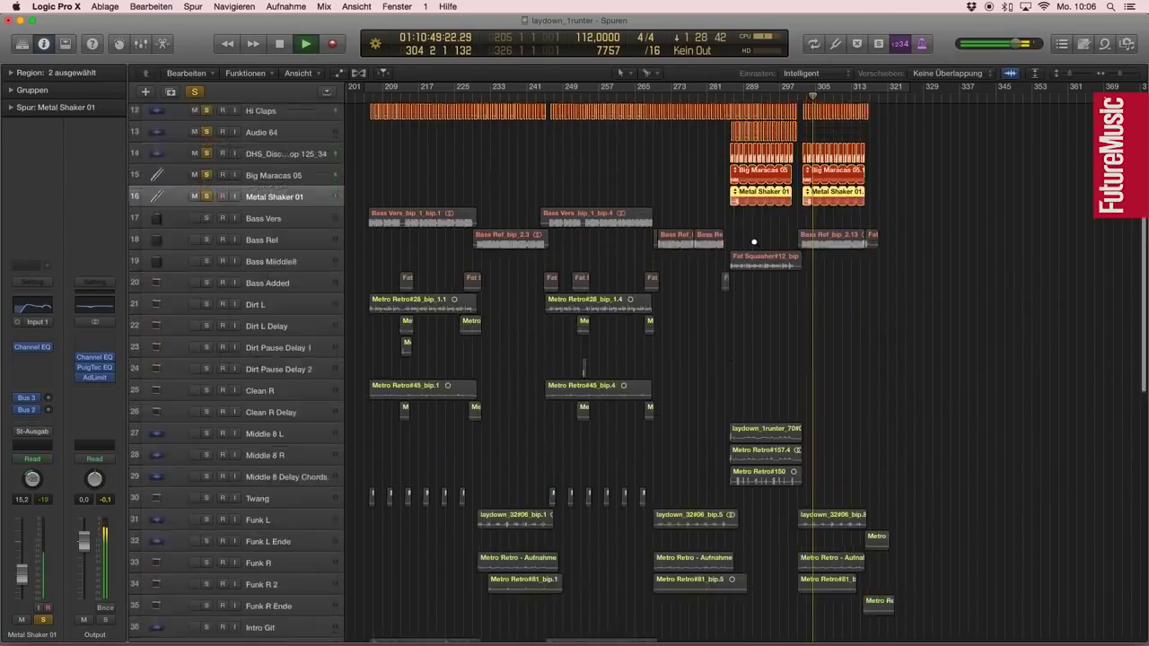
scroll(339, 386, "up", 3)
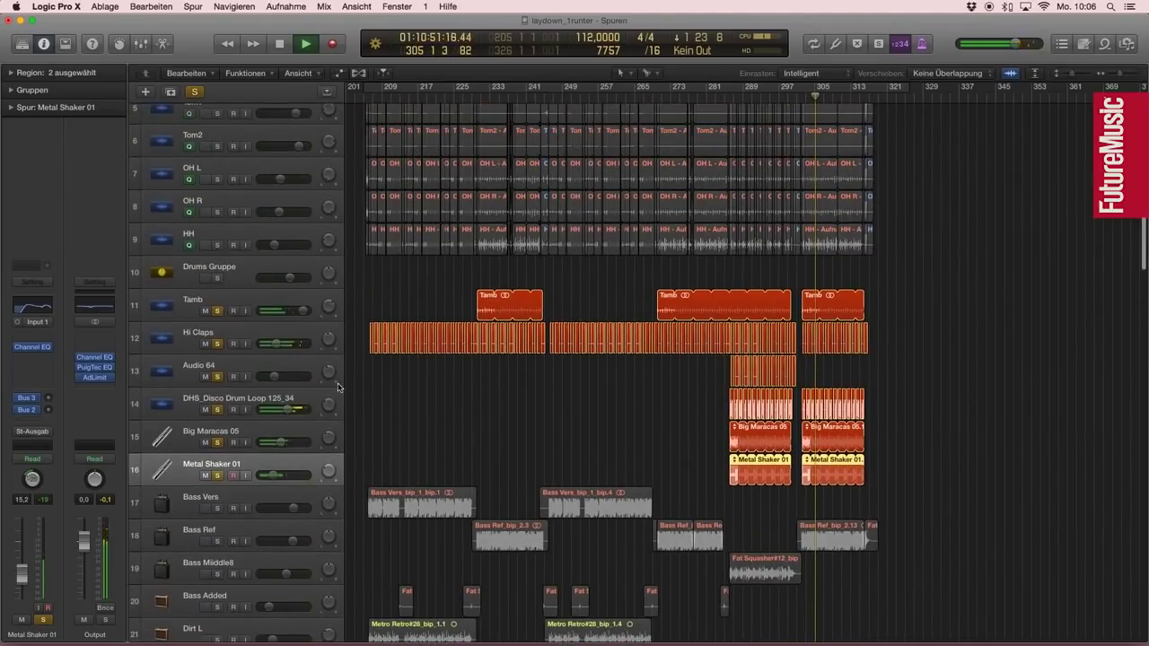
left_click(197, 430)
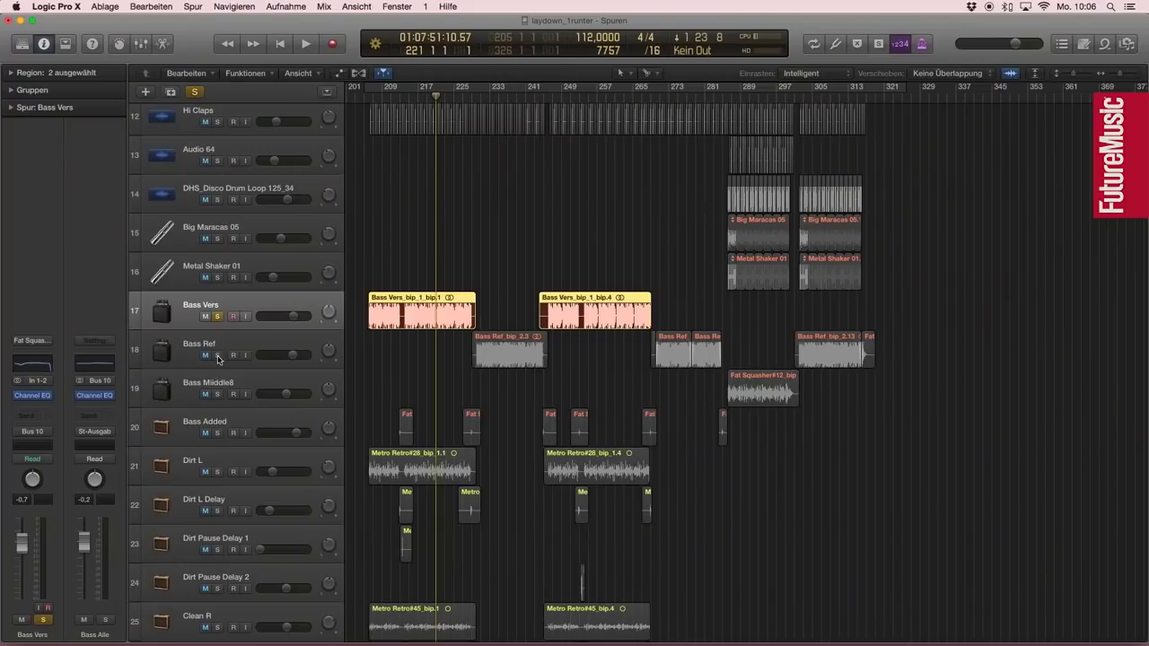
Step: Select the Bass Middle8 track, leave it as the only soloed bass track and enlarge the track rows to show its waveform
left_click(217, 355)
left_click(229, 389)
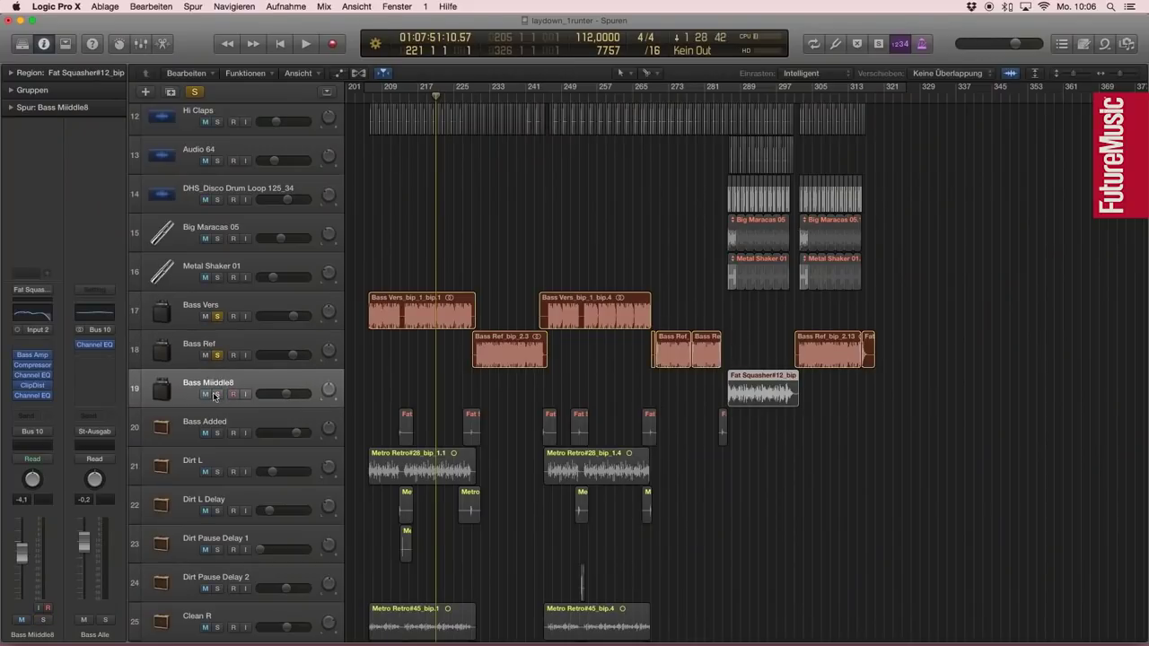
left_click(217, 357)
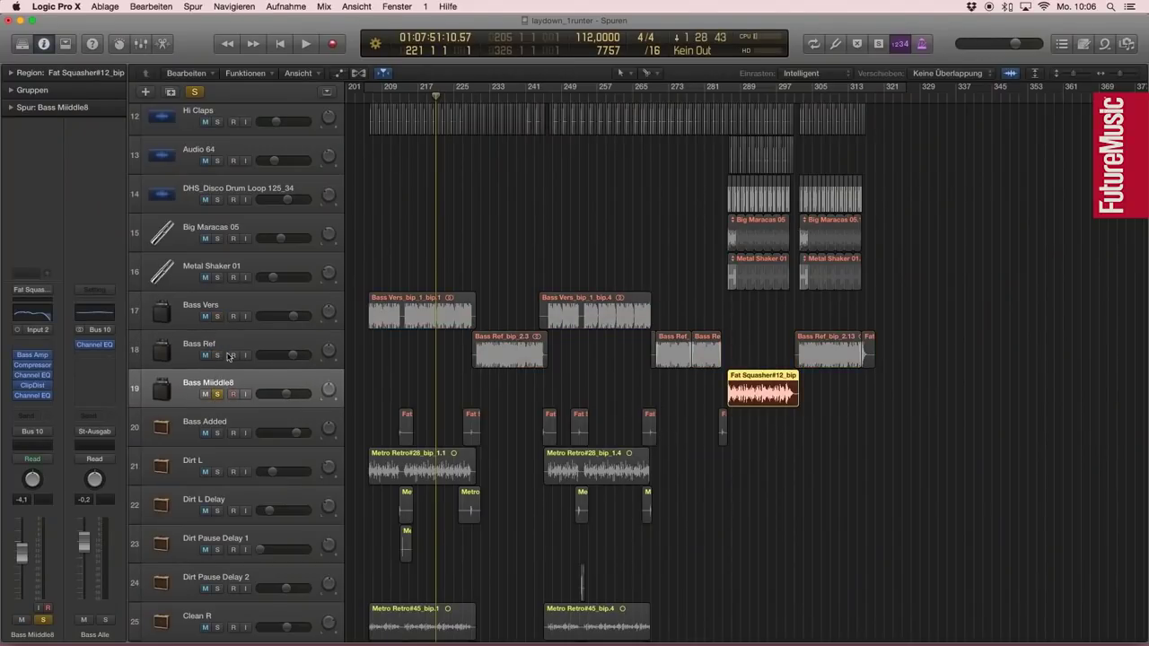
key("super+Down")
key("super+Down")
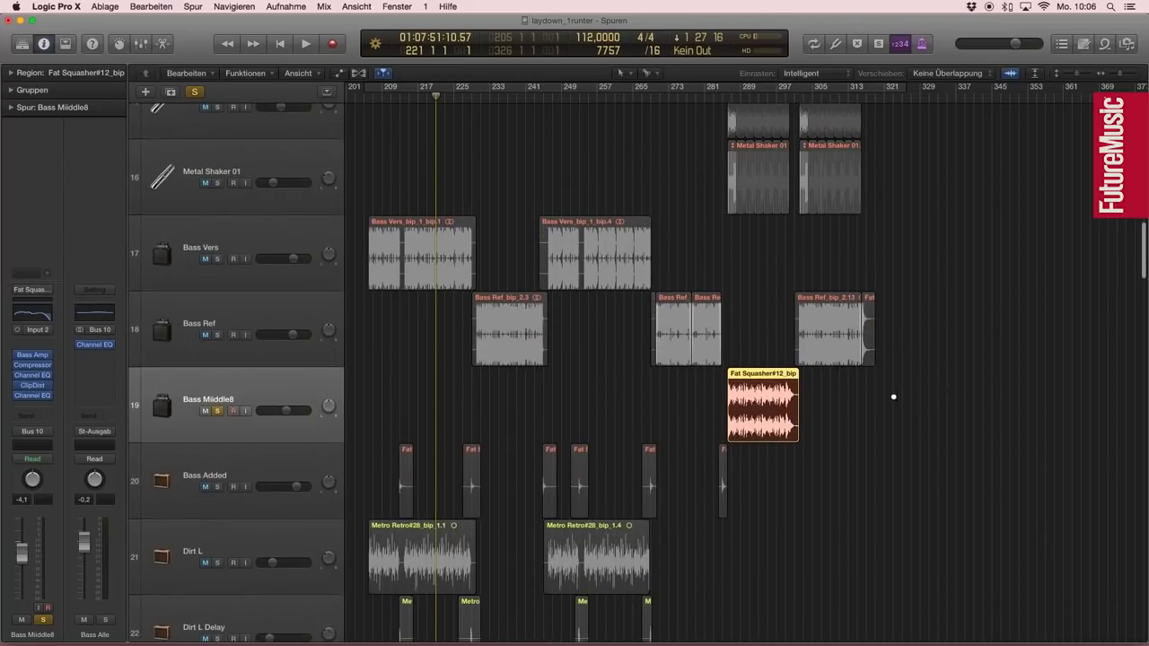
Step: Open the Bass Amp plug-in of the Bass Middle8 track and move its window clear of the bass regions
key("super+Right")
left_click(914, 397)
left_click(36, 356)
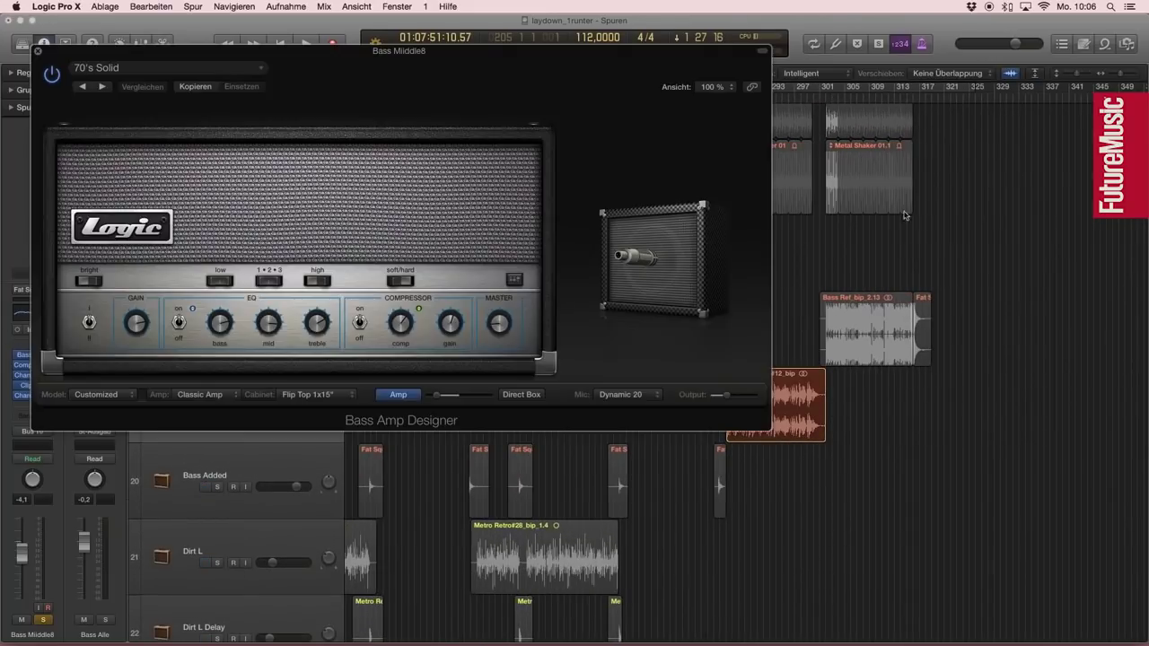
scroll(799, 114, "left", 5)
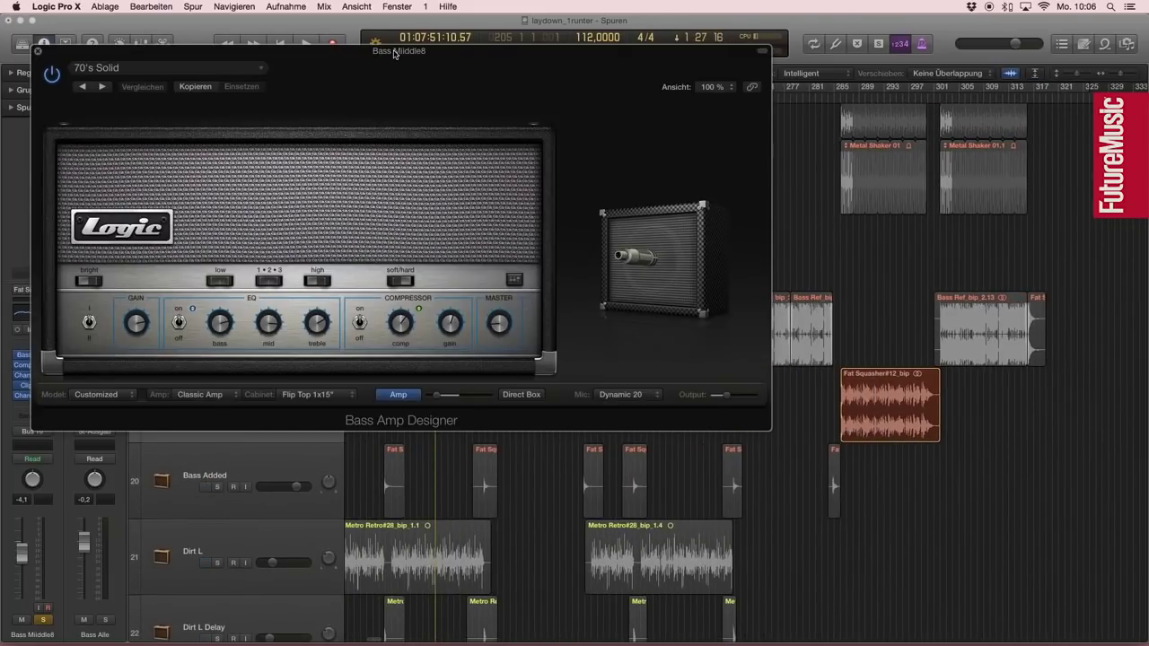
left_click_drag(395, 54, 466, 225)
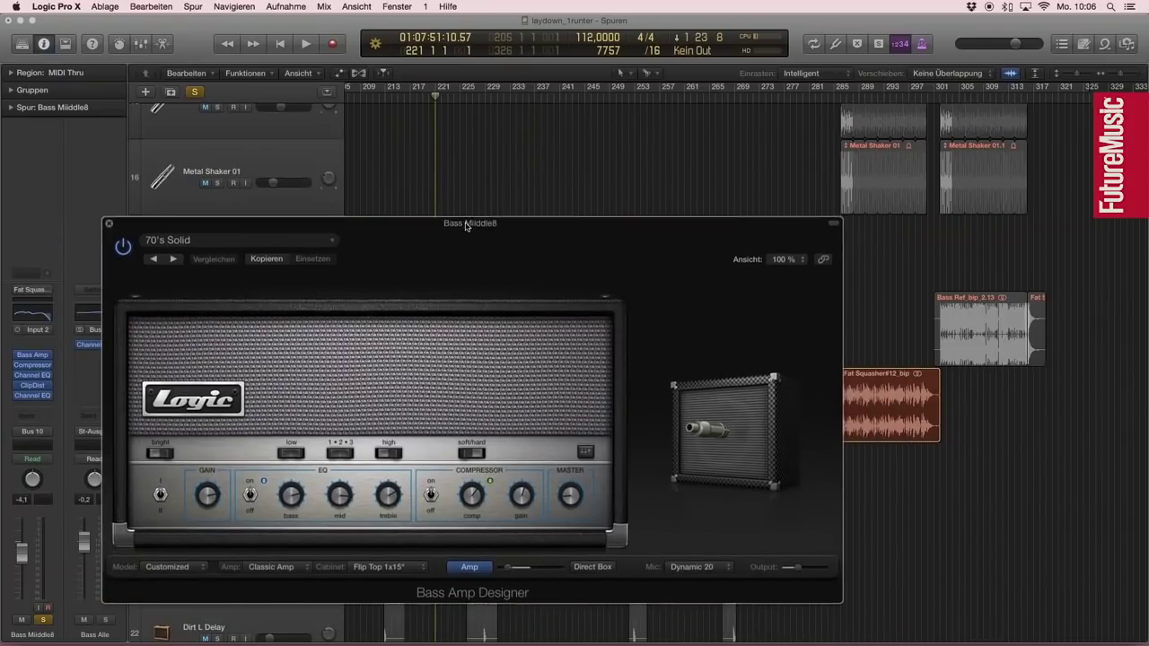
Step: Play the Bass Middle8 region from just before its start, examine the Bass Amp Designer's settings and move its window aside
left_click(820, 97)
left_click_drag(665, 234, 818, 438)
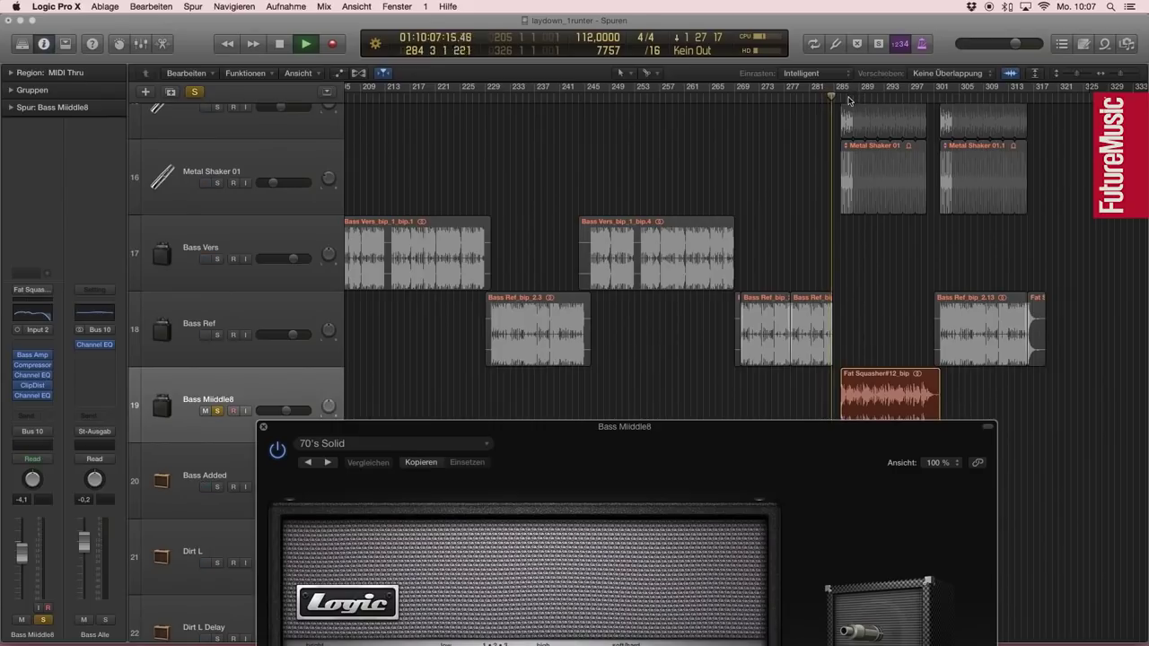
left_click_drag(538, 423, 433, 120)
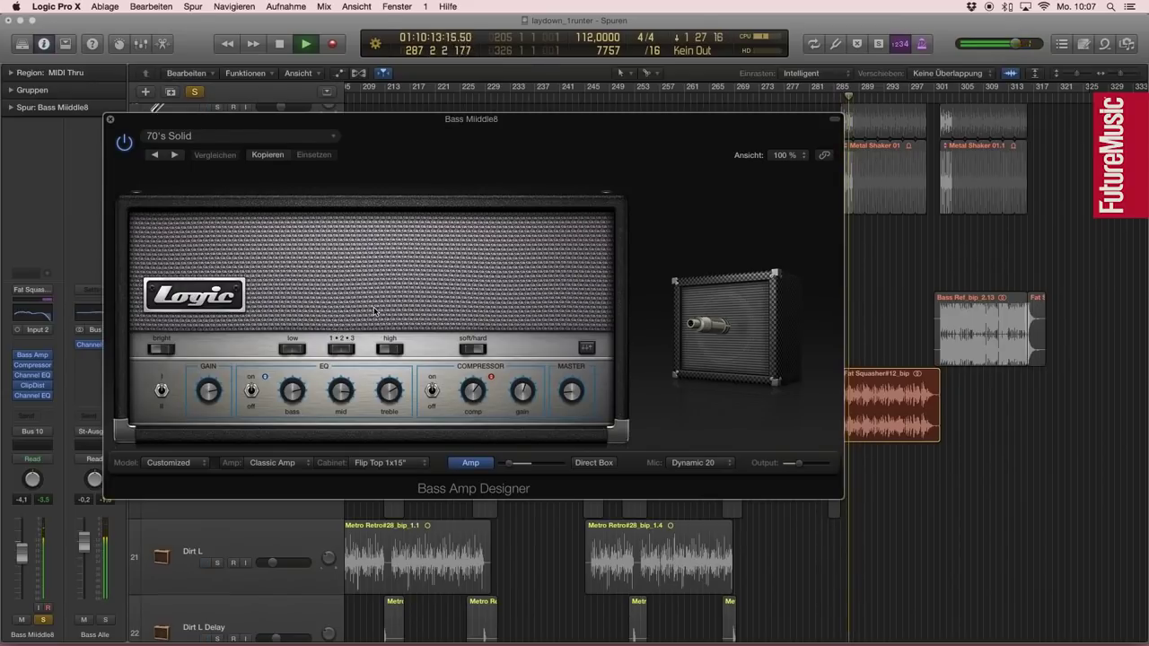
left_click_drag(212, 120, 194, 108)
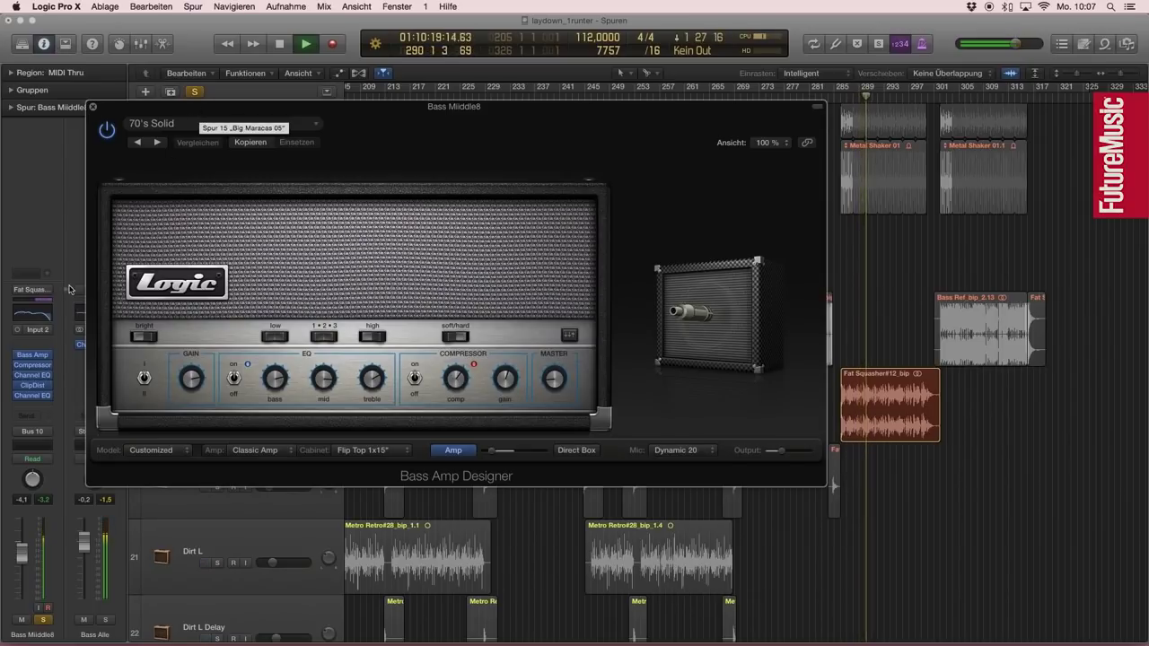
left_click_drag(181, 113, 478, 463)
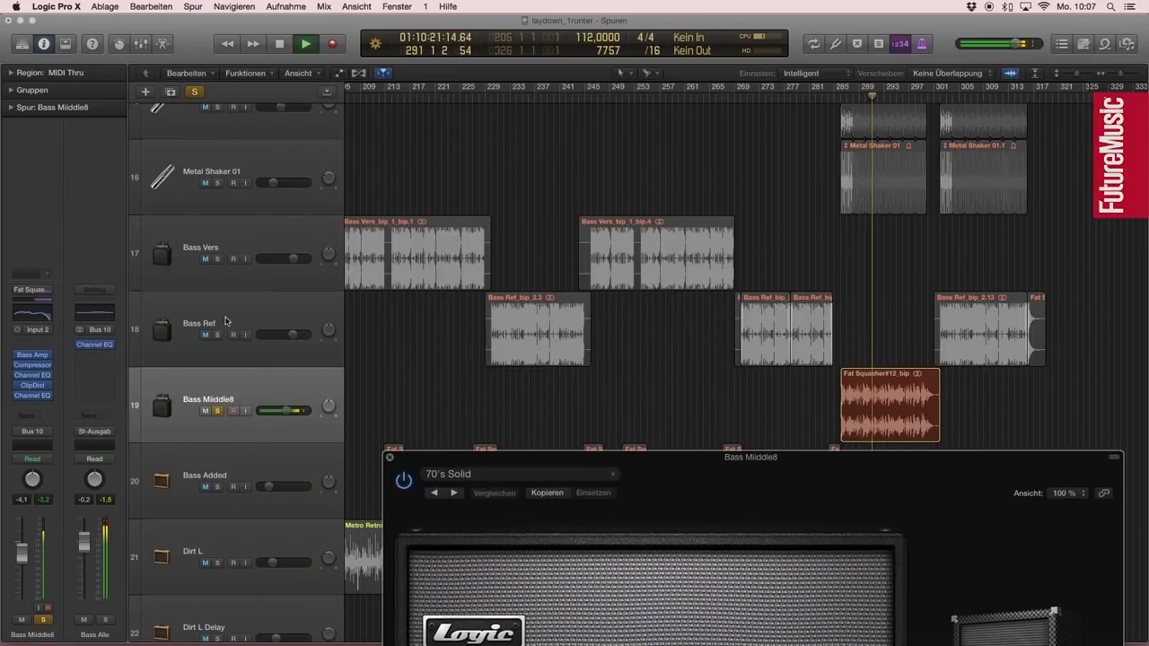
Step: Solo Bass Ref and Bass Vers along with Bass Middle8, play from about bar 257 and close the Bass Amp Designer
left_click(217, 335)
left_click(216, 258)
left_click_drag(675, 462, 652, 417)
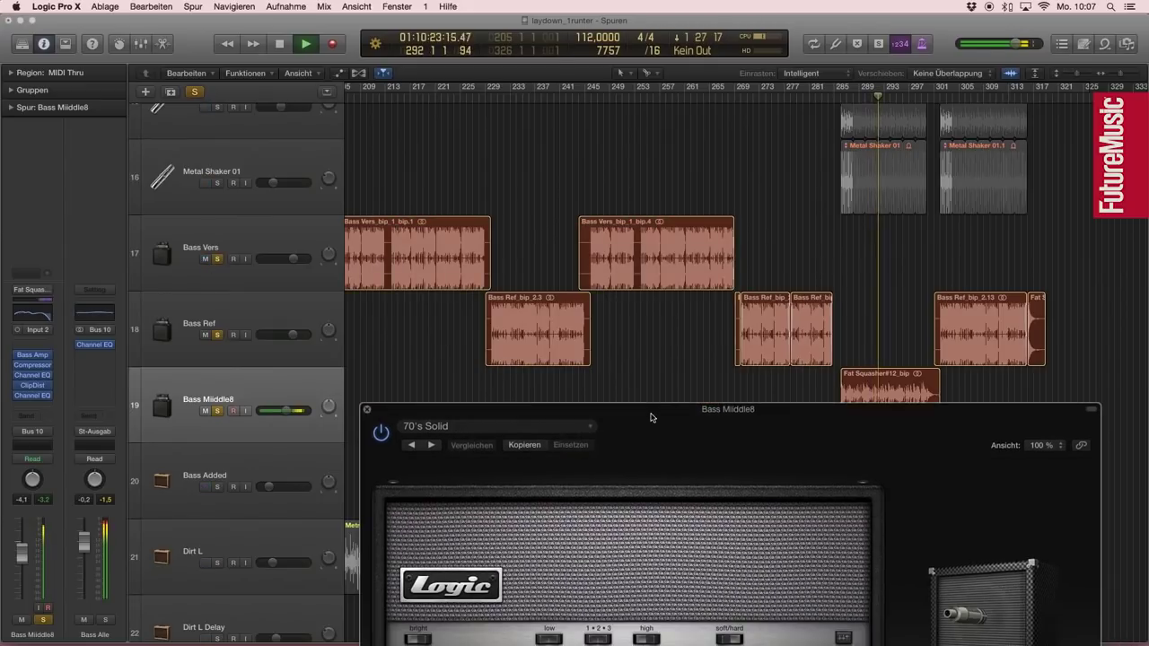
left_click(665, 97)
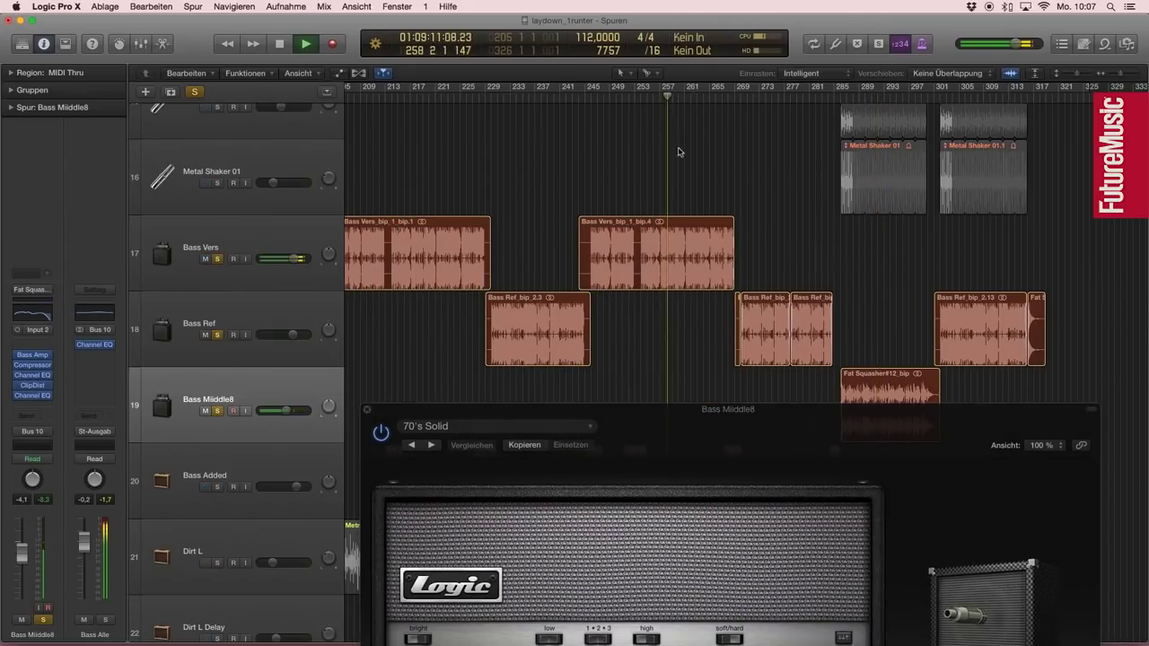
left_click(366, 412)
Step: Select the Bass Ref and Bass Vers tracks in turn to compare their channel strips
left_click(220, 324)
left_click(220, 250)
left_click(220, 324)
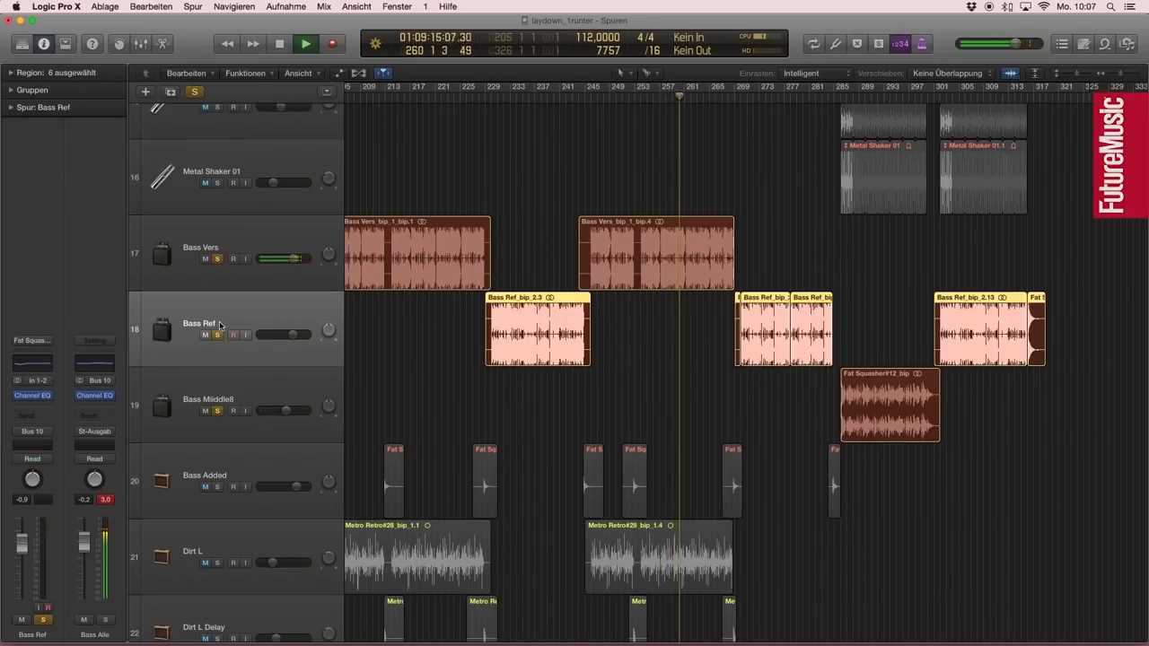
left_click(248, 252)
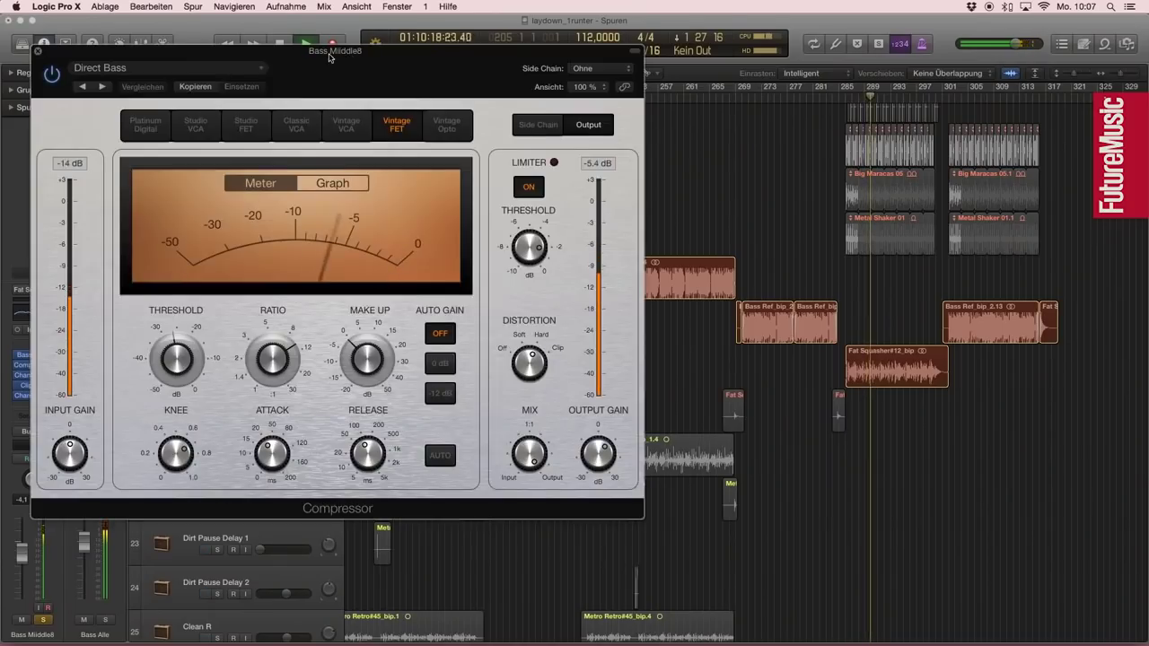
Step: Examine the Compressor and Channel EQ settings of Bass Middle8, close both plug-in windows and stop playback
left_click_drag(85, 66, 175, 66)
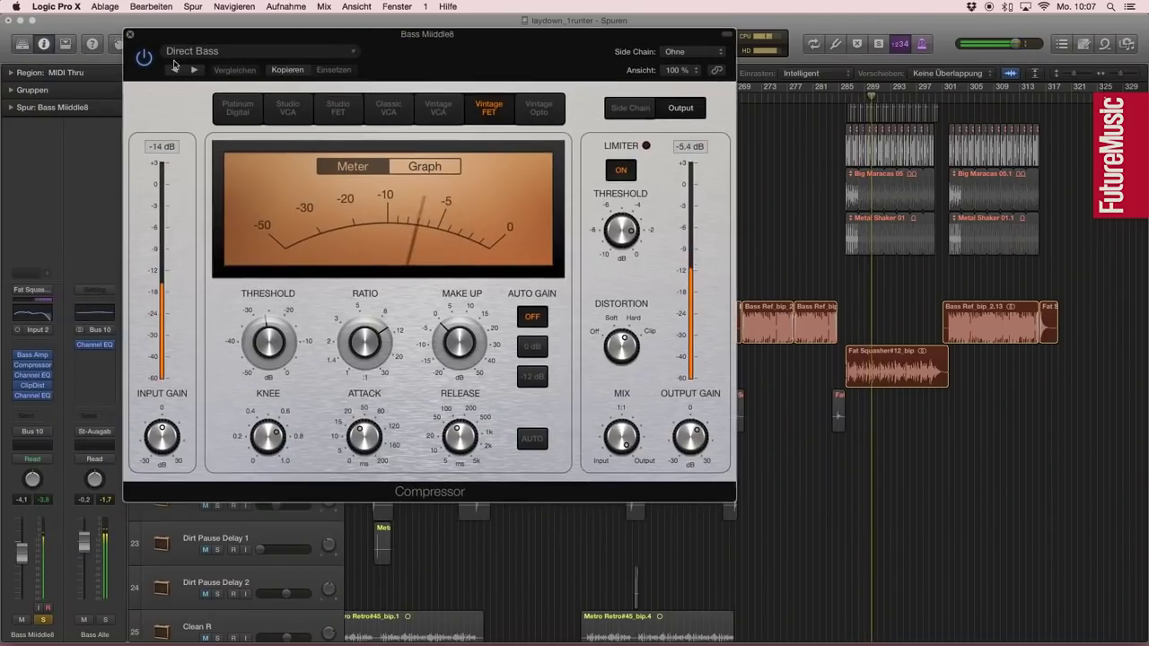
left_click(129, 37)
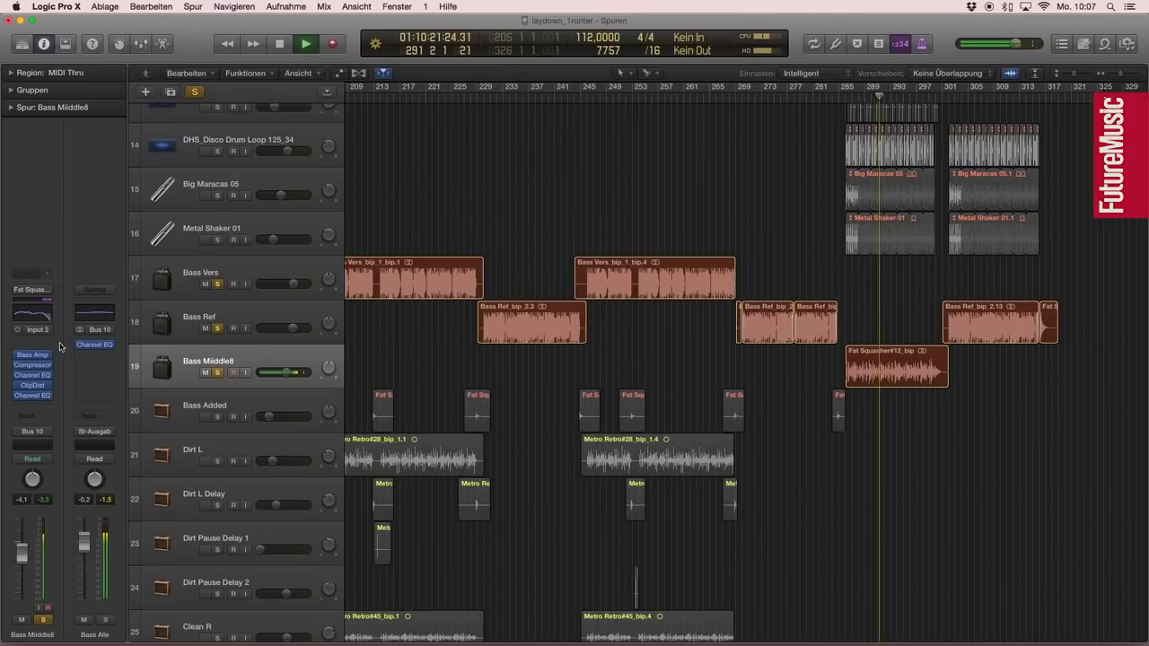
left_click(29, 375)
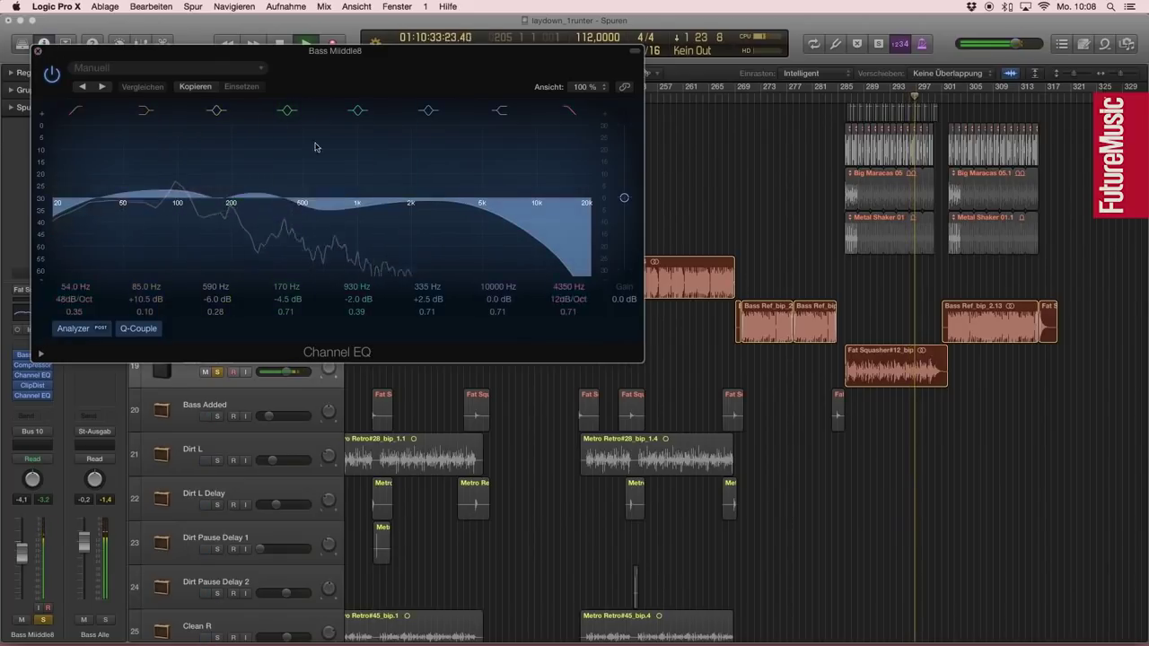
left_click(38, 53)
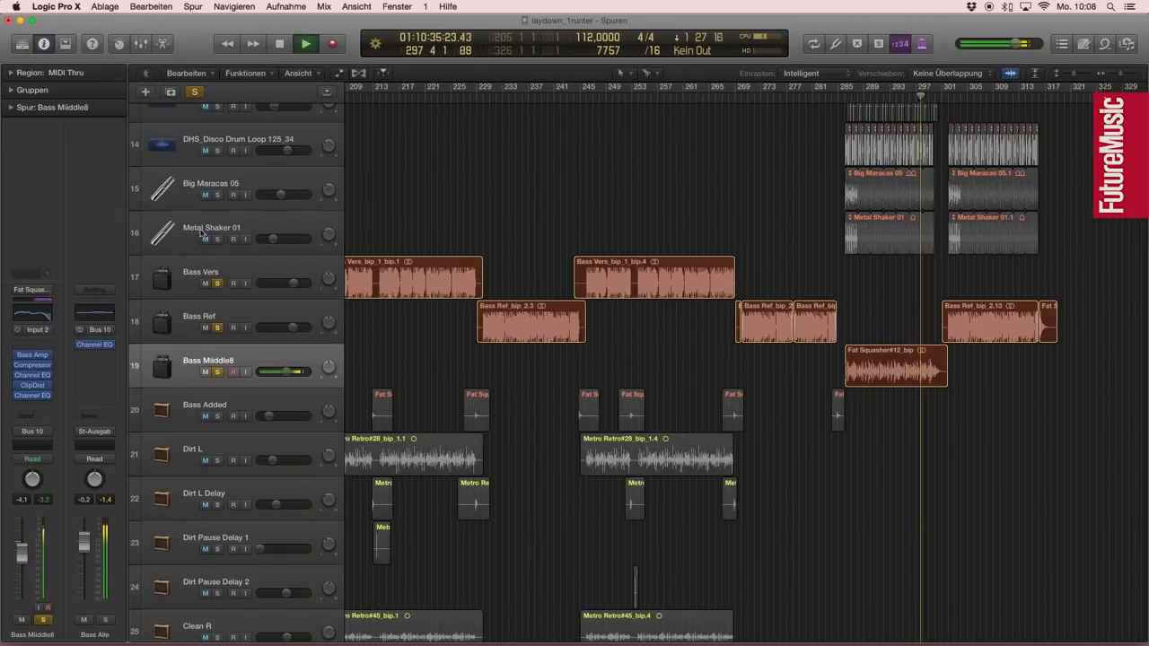
mouse_move(20, 386)
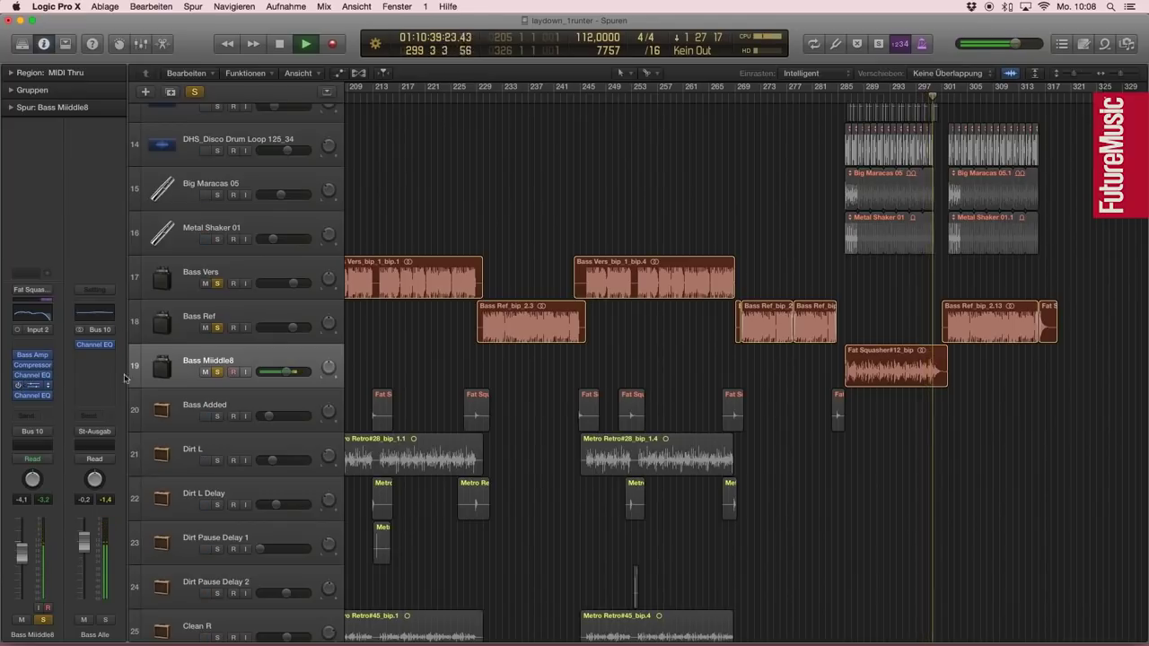
key("space")
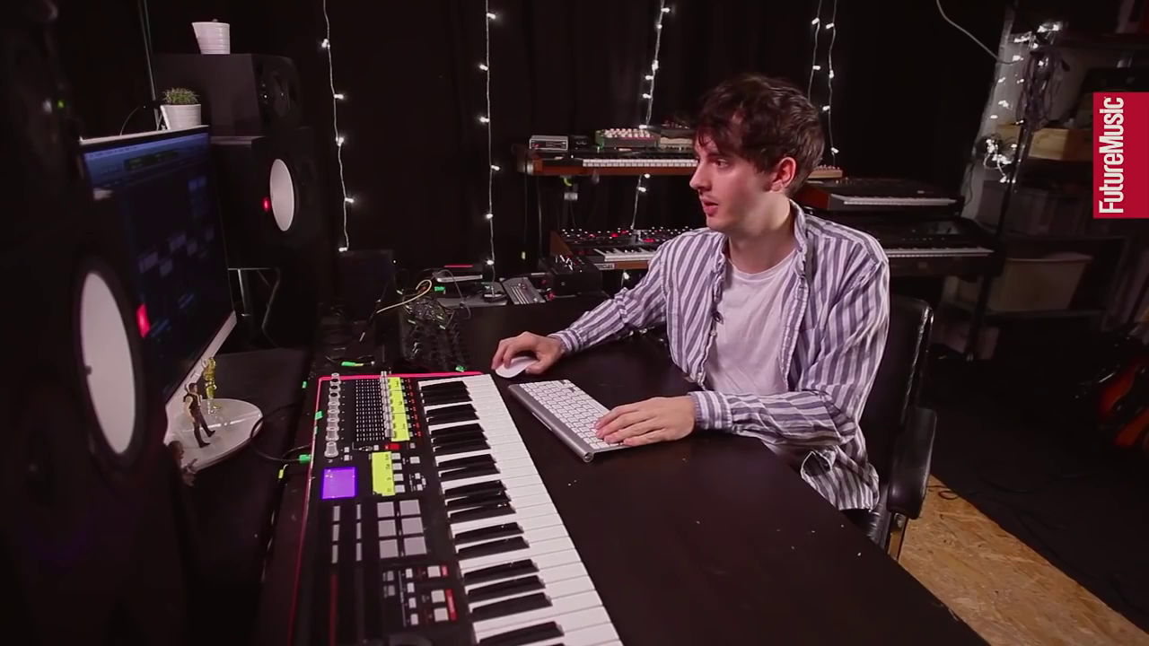
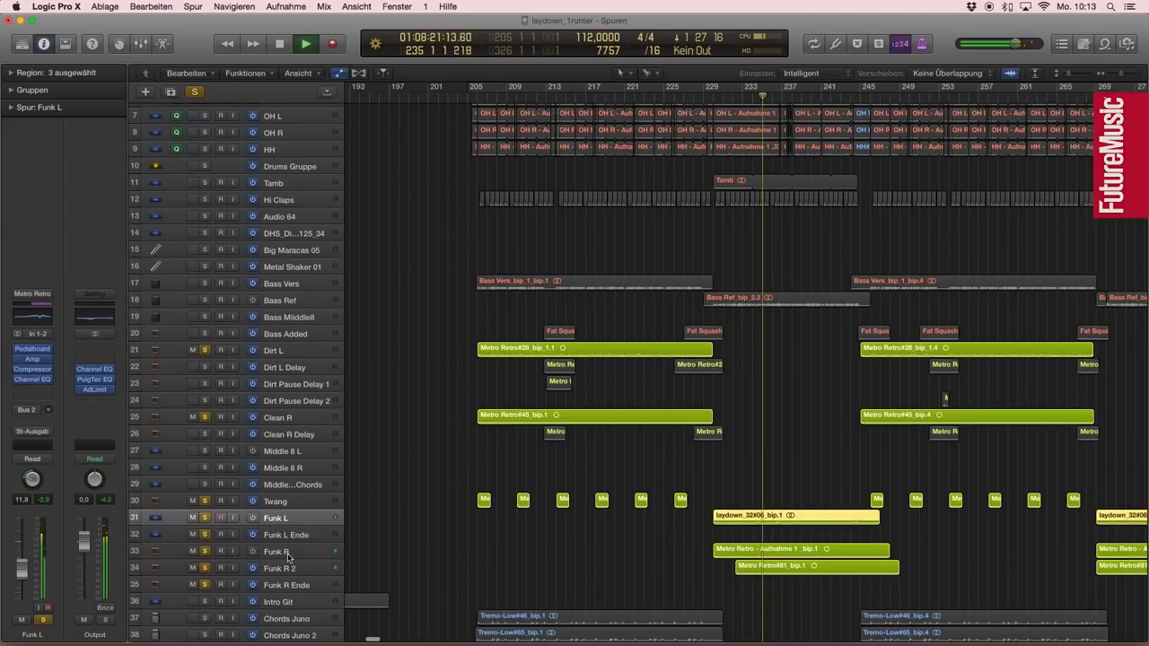
Step: Open and close Funk R's Amp Designer, and examine the effect pedals in Funk L's Pedalboard before closing it
left_click(32, 352)
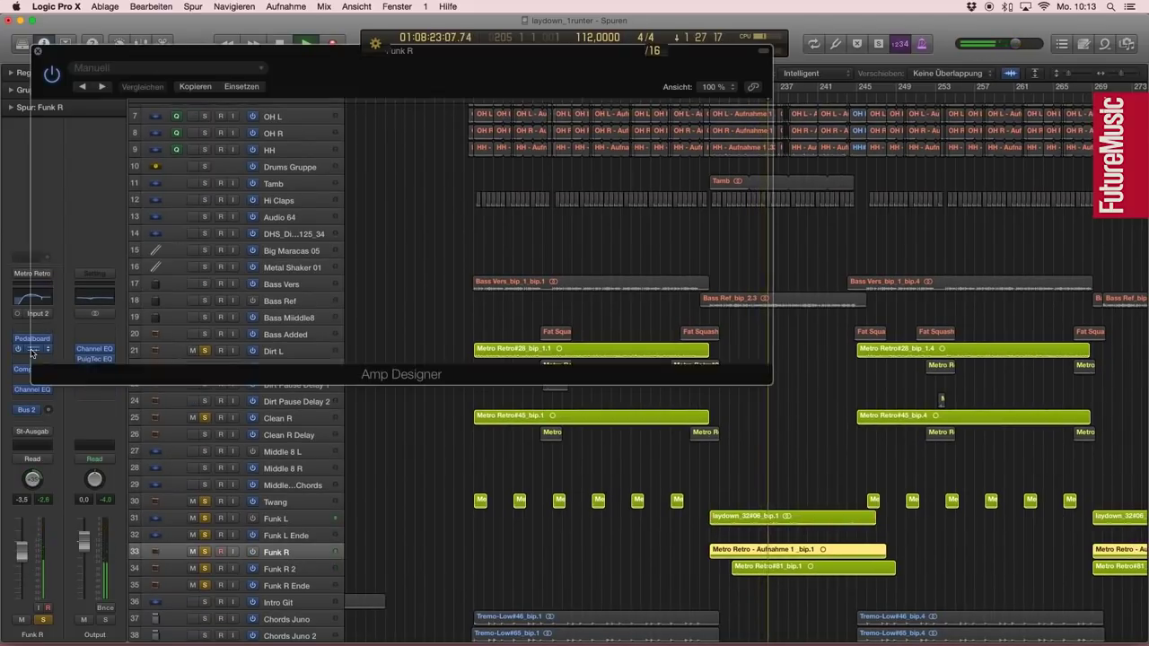
key("super+w")
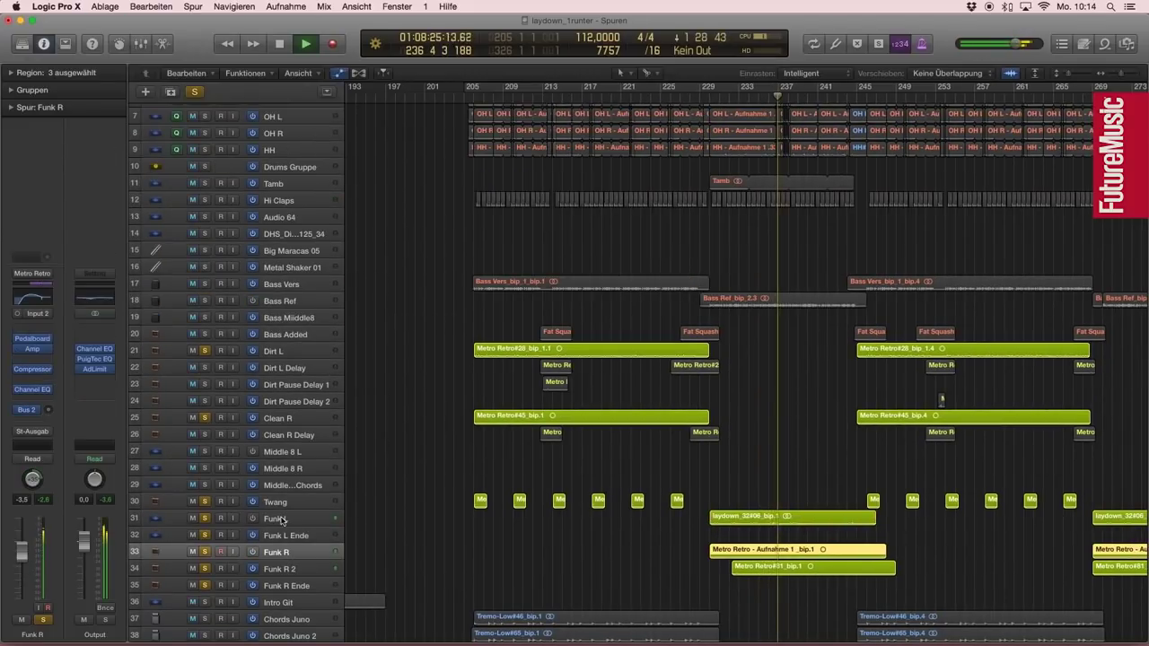
left_click(269, 518)
left_click(37, 350)
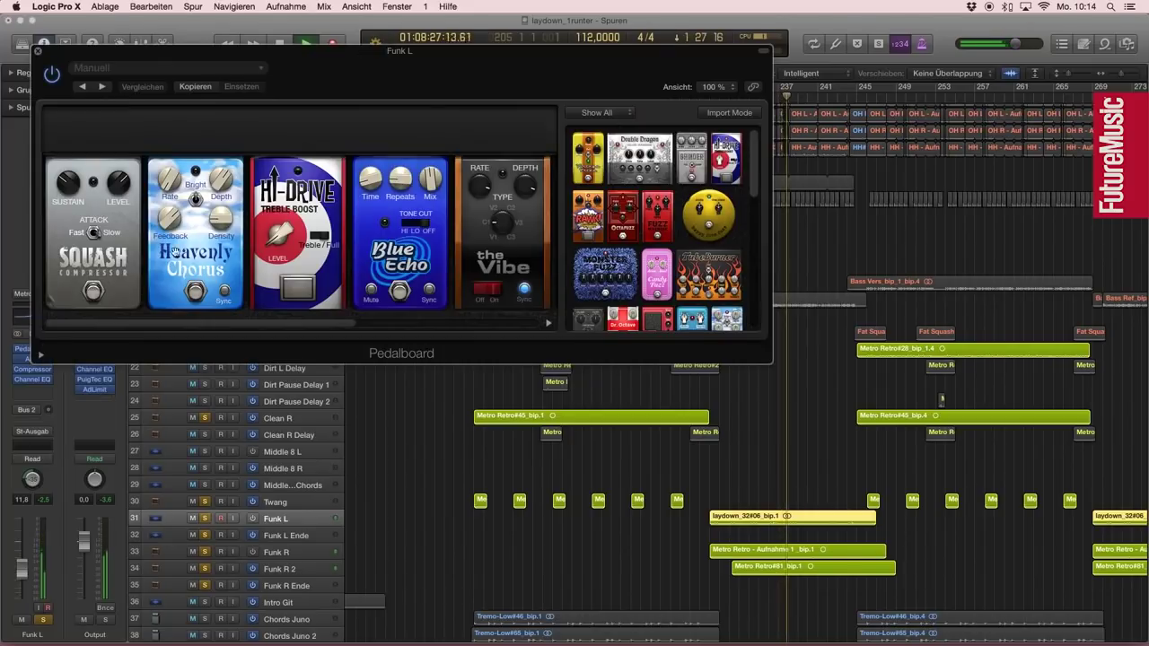
scroll(367, 326, "right", 2)
left_click_drag(367, 326, 228, 334)
key("super+w")
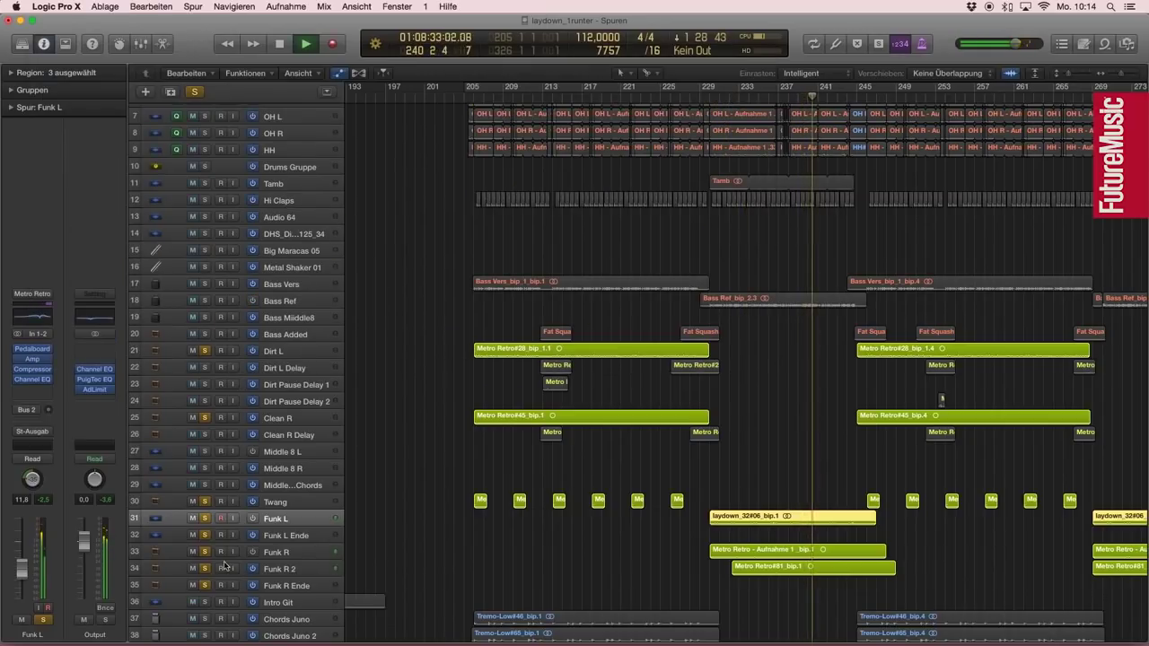
Step: Review the pedals in Funk R's Pedalboard, toggle the Blue Echo delay pedal and close the plug-in
left_click(280, 553)
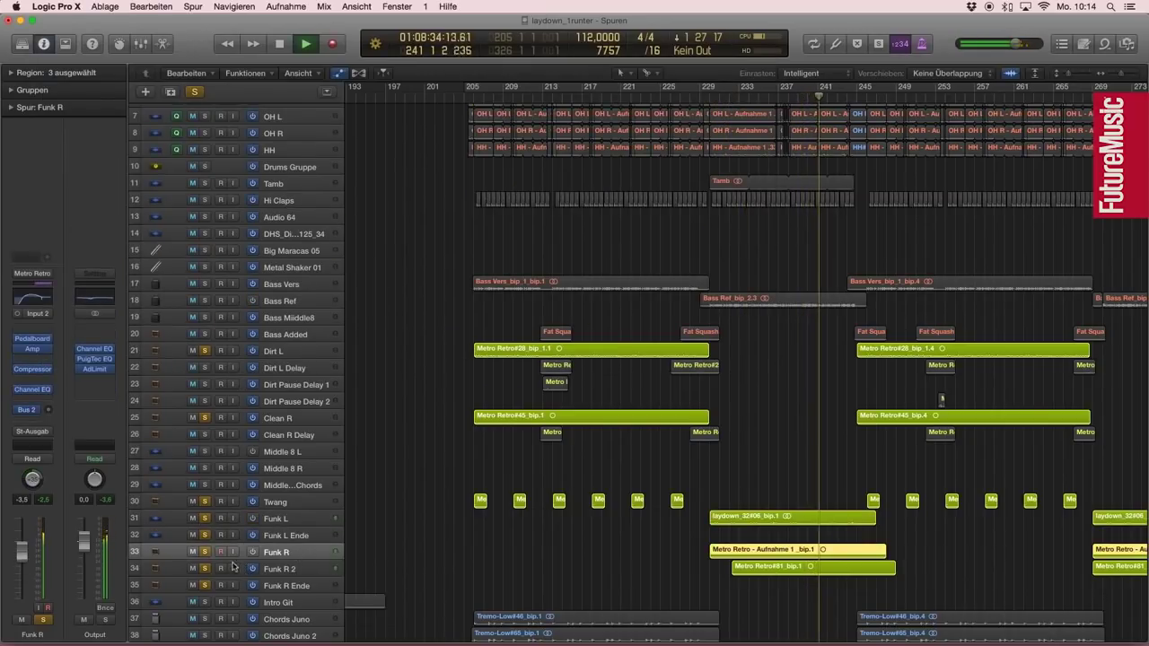
left_click(34, 347)
left_click_drag(296, 327, 314, 304)
left_click(318, 296)
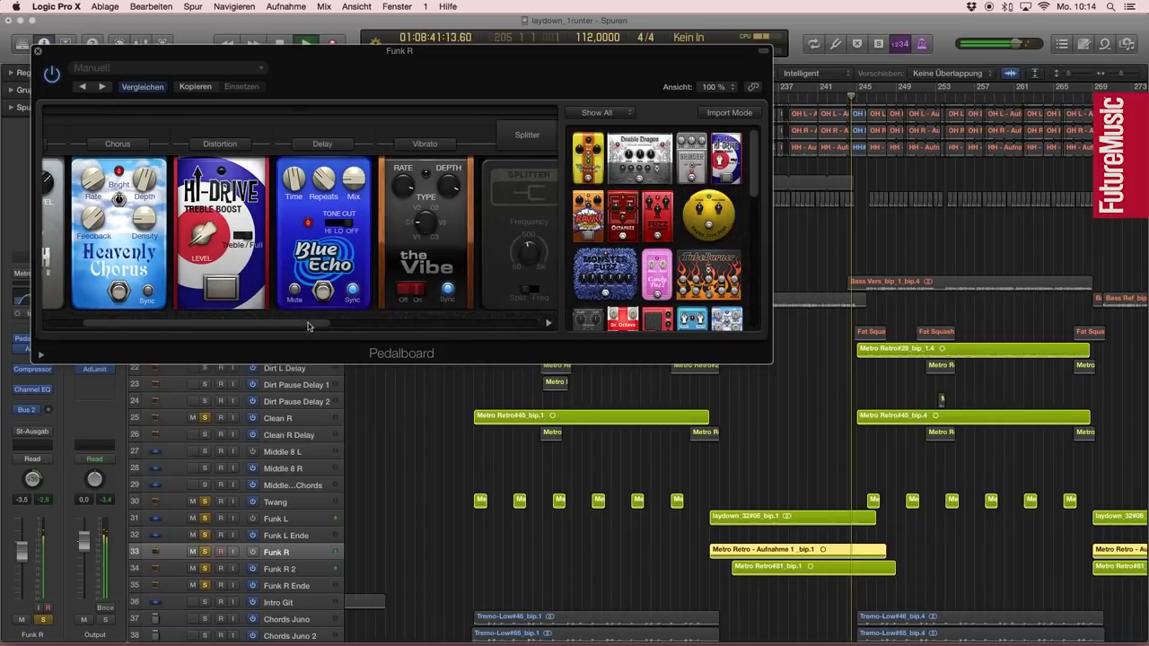
key("super+w")
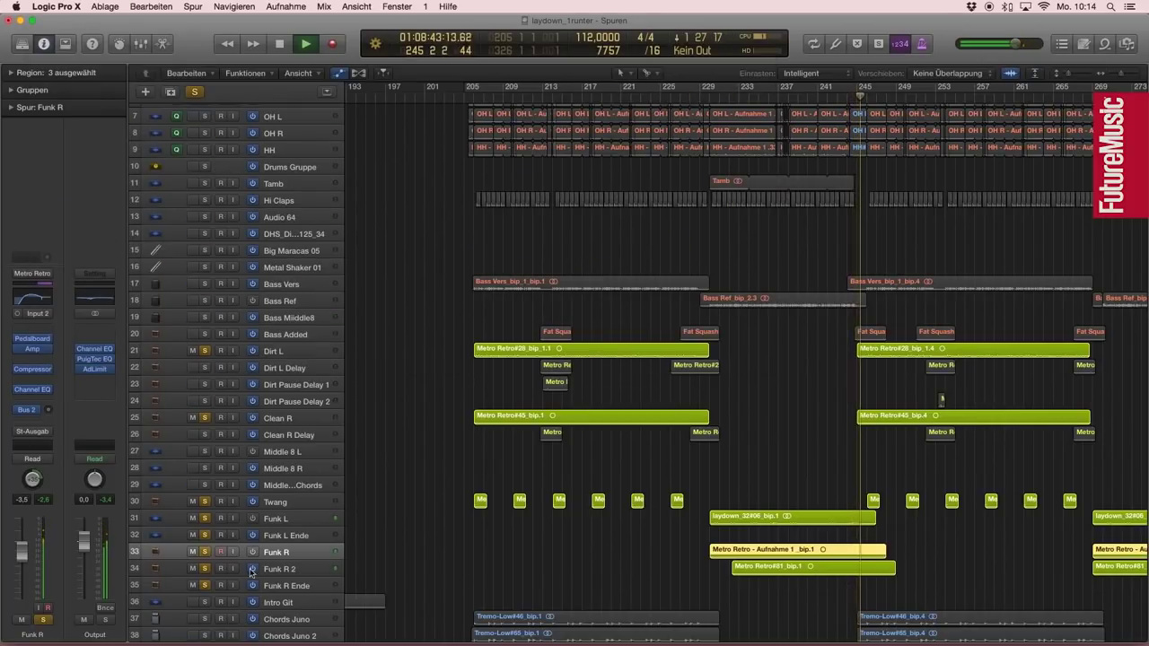
Step: Stop playback, enlarge the guitar track rows to show their waveforms and turn off solo on Funk L and Funk R
key("space")
key("super+Down")
scroll(982, 497, "down", 3)
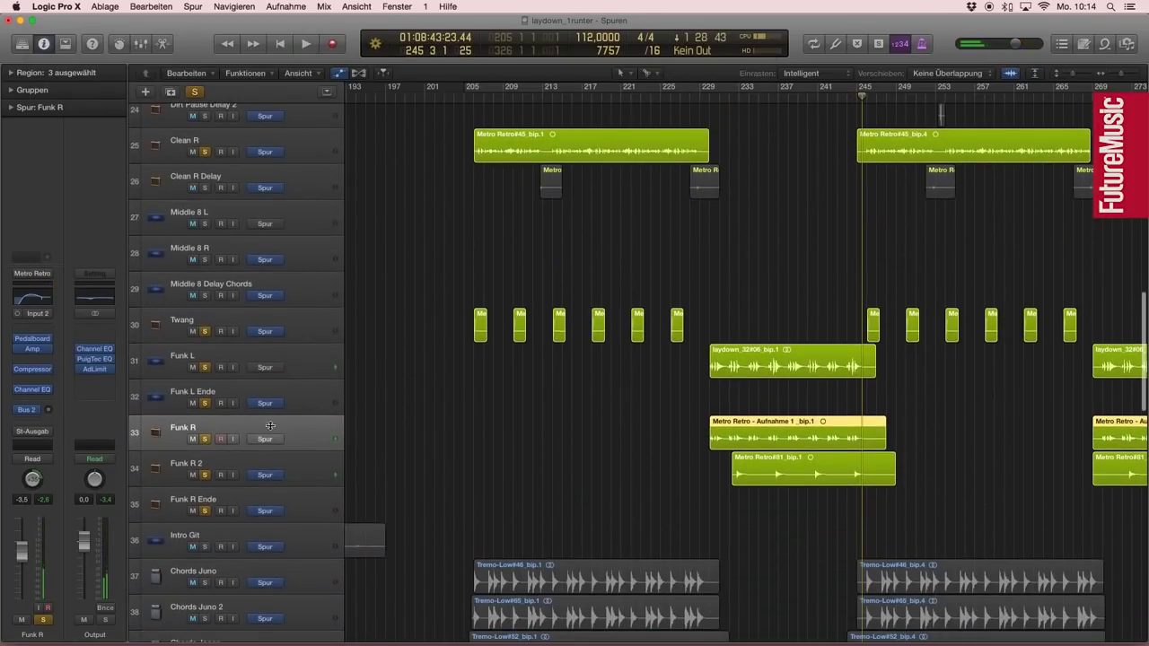
left_click(207, 438)
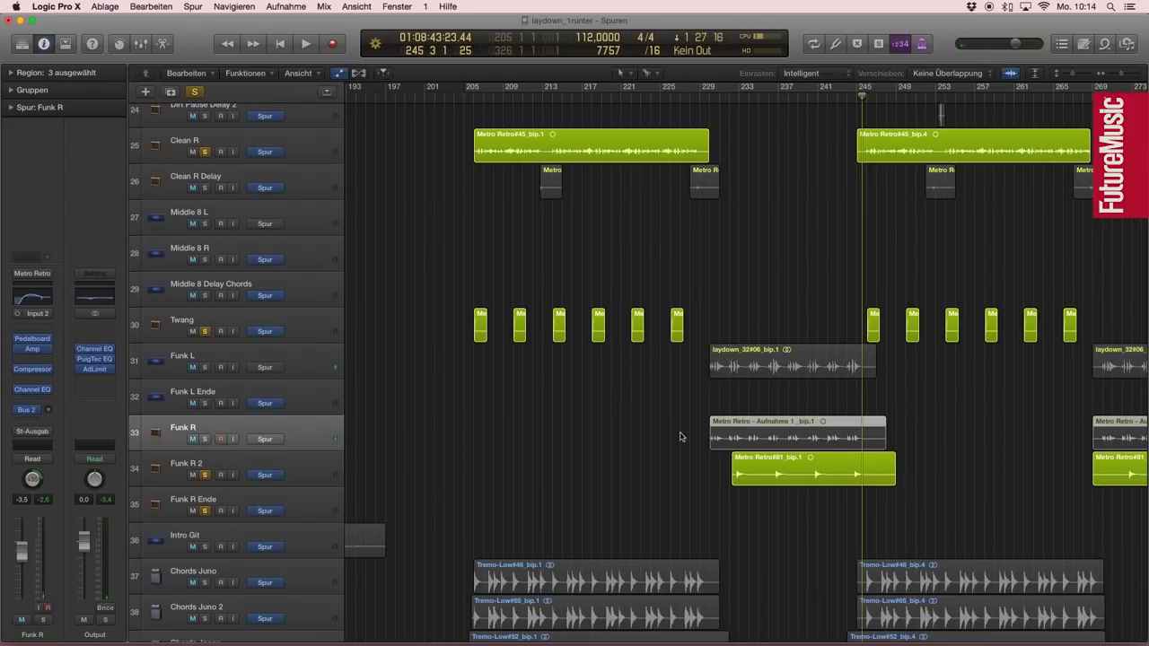
Step: Show the guitar tracks' volume automation, hide it again and enlarge the rows around Funk R
left_click(692, 469)
key("a")
scroll(701, 469, "up", 1)
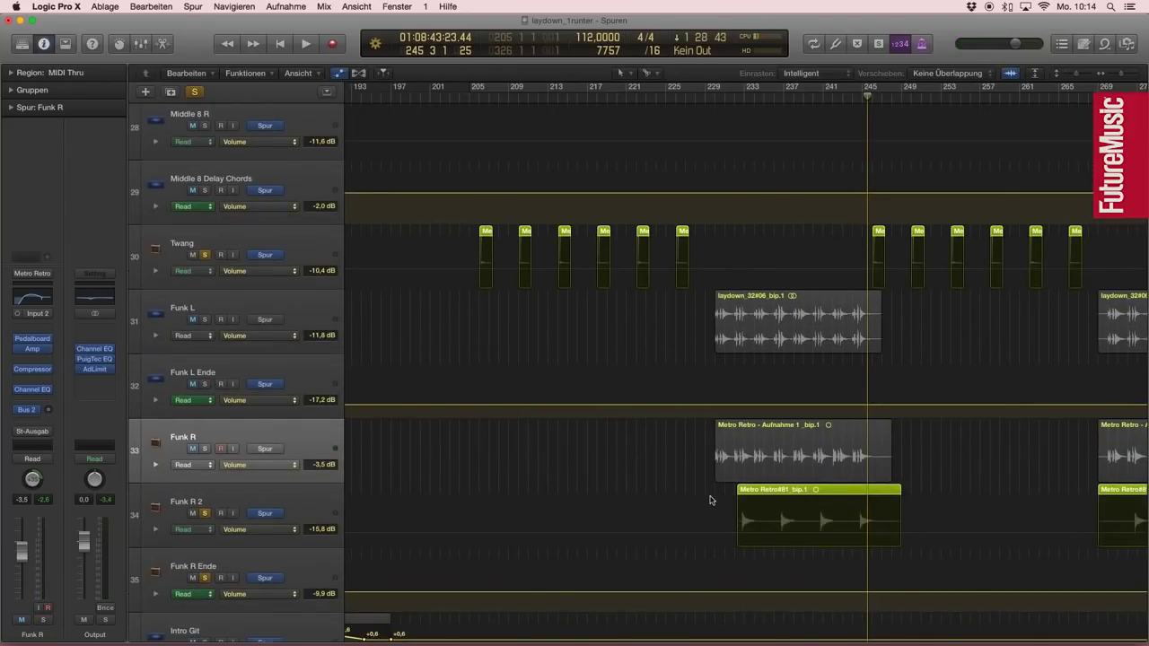
key("a")
left_click(265, 457)
key("super+Down")
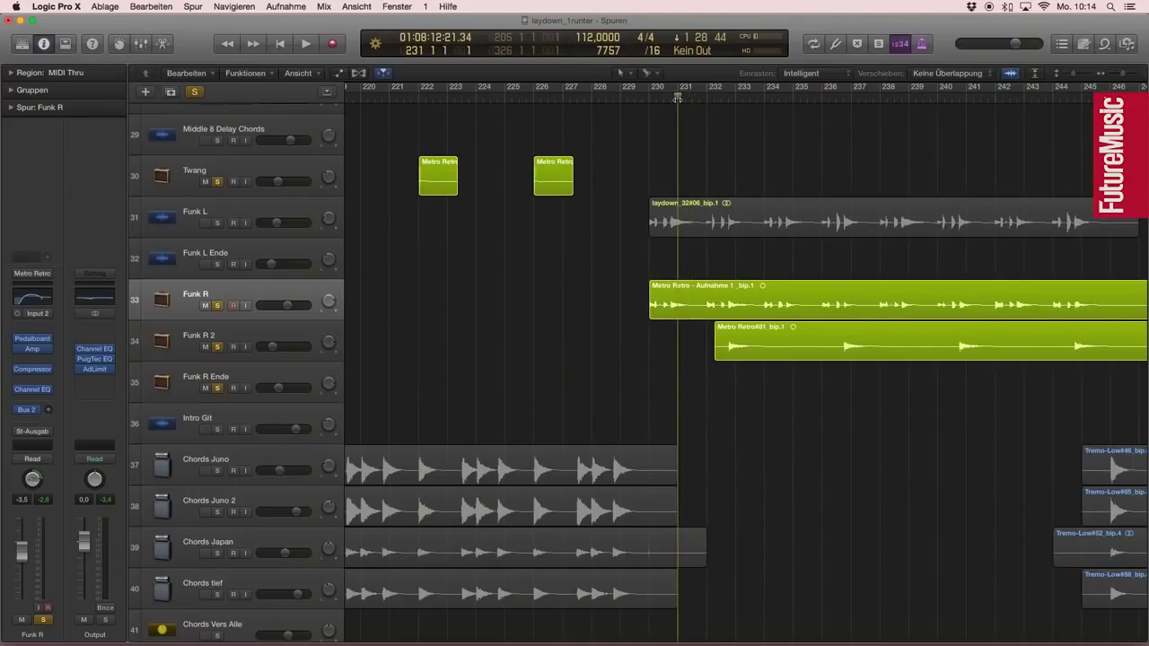
Step: Audition the start of the funk guitar part with Funk R's solo off and on, leaving it soloed
left_click(217, 305)
left_click(217, 305)
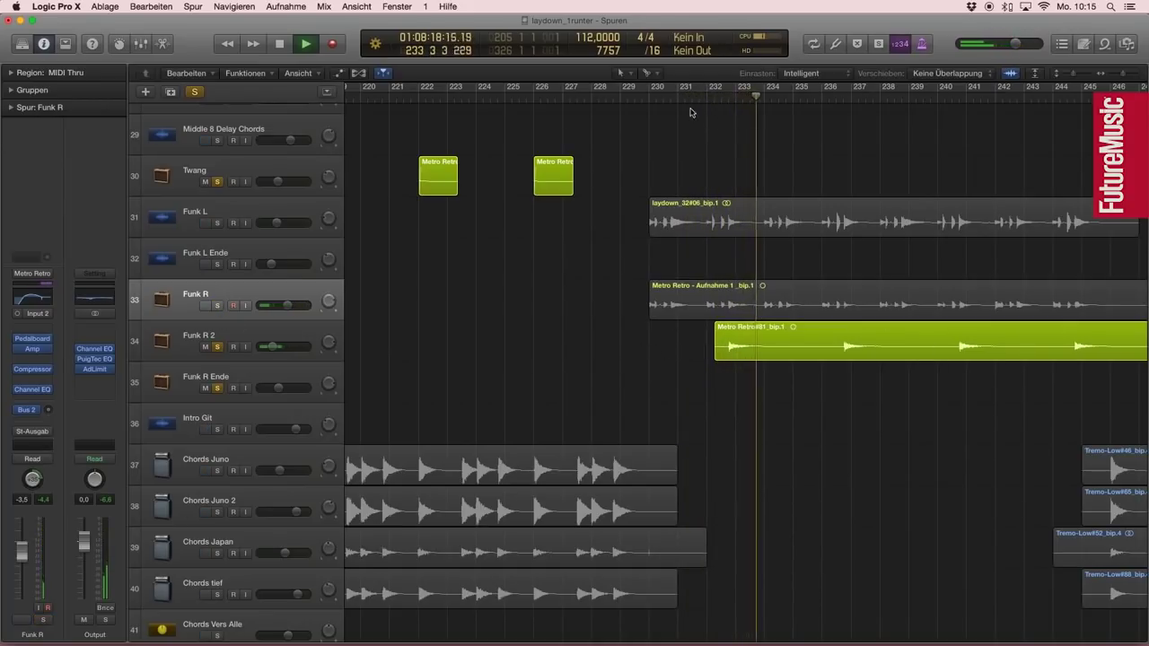
left_click(217, 305)
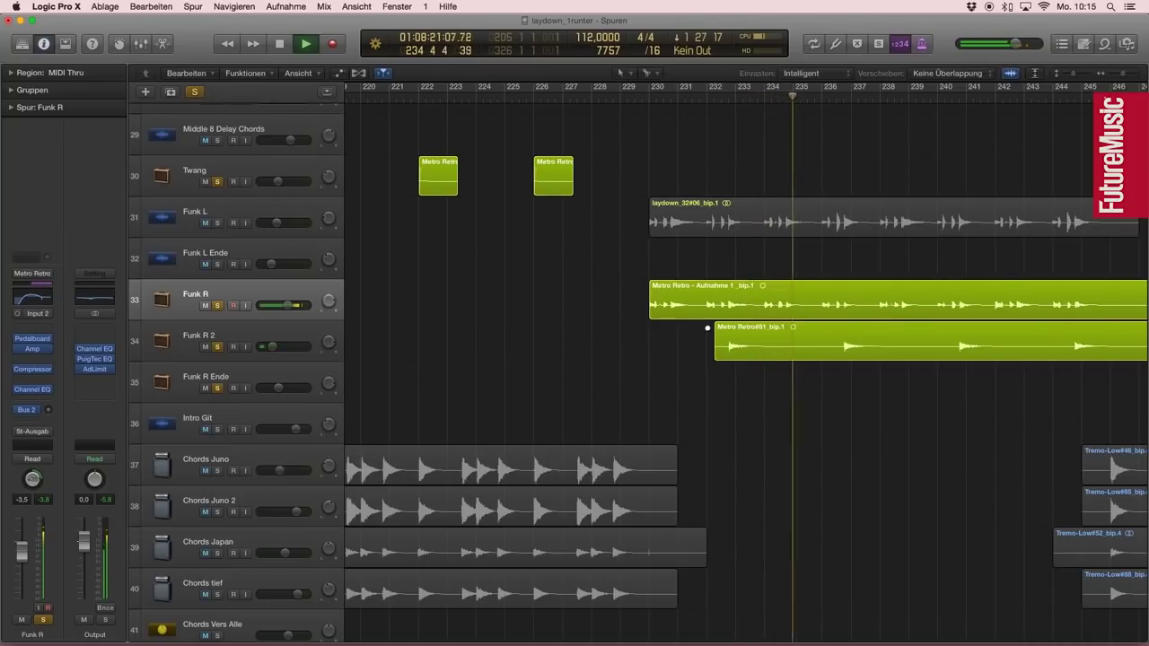
Step: Solo Funk L as well and survey the funk guitar regions through to the song's end together with the chord tracks
key("super+Left")
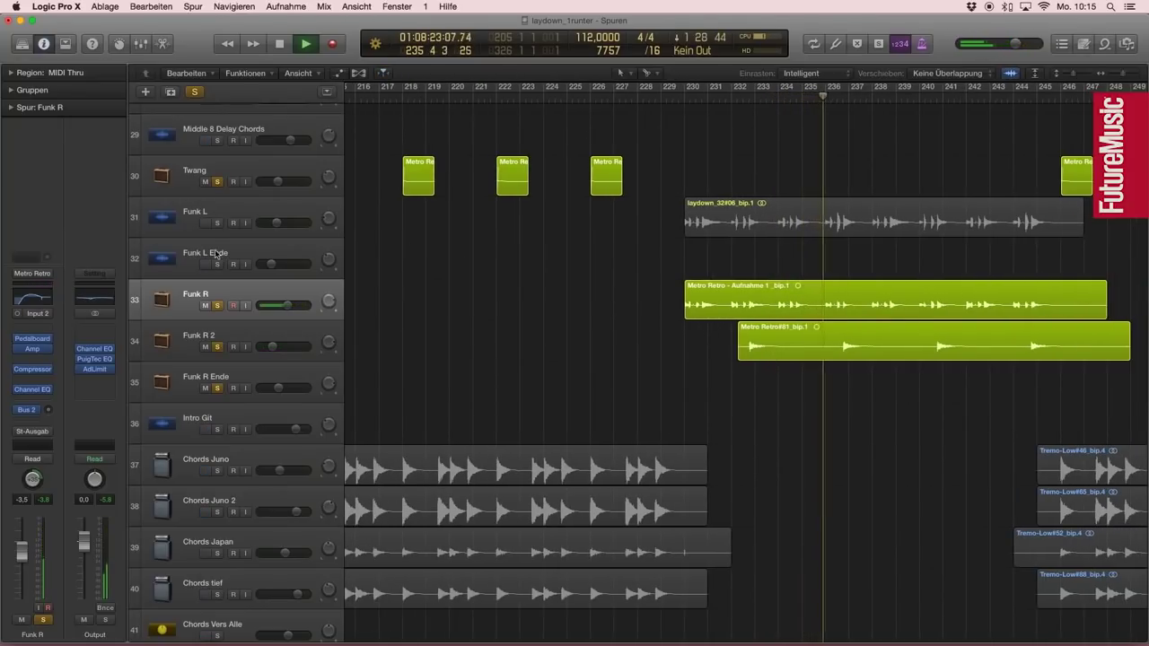
key("super+Left")
key("super+Left")
key("super+Left")
key("super+Left")
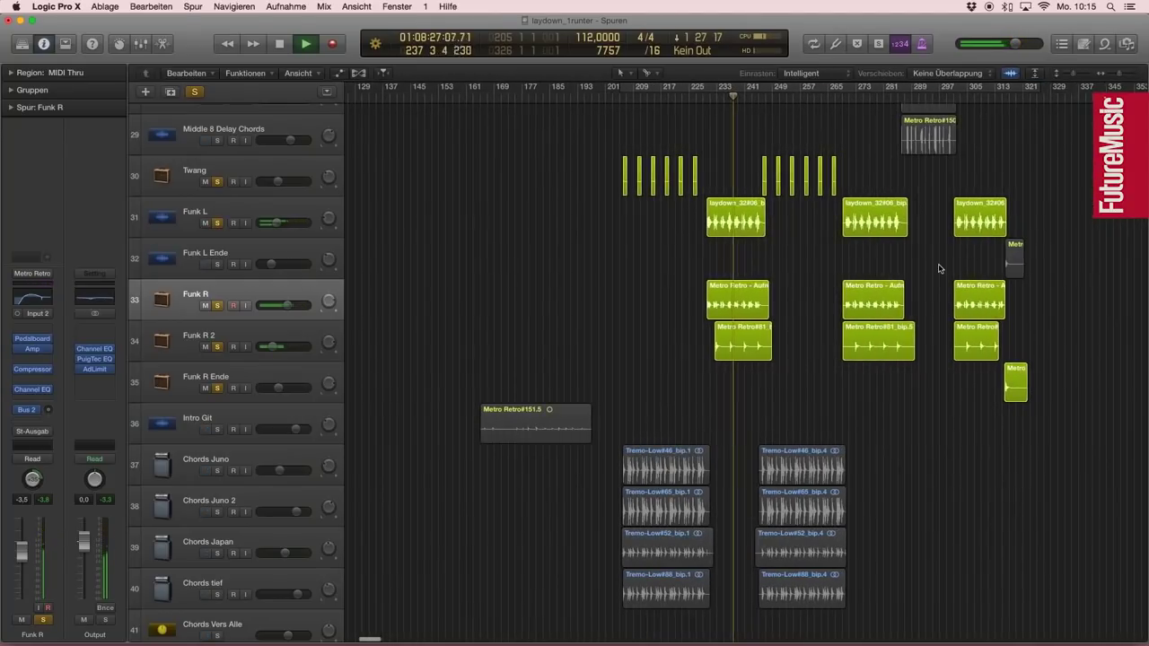
scroll(941, 268, "right", 5)
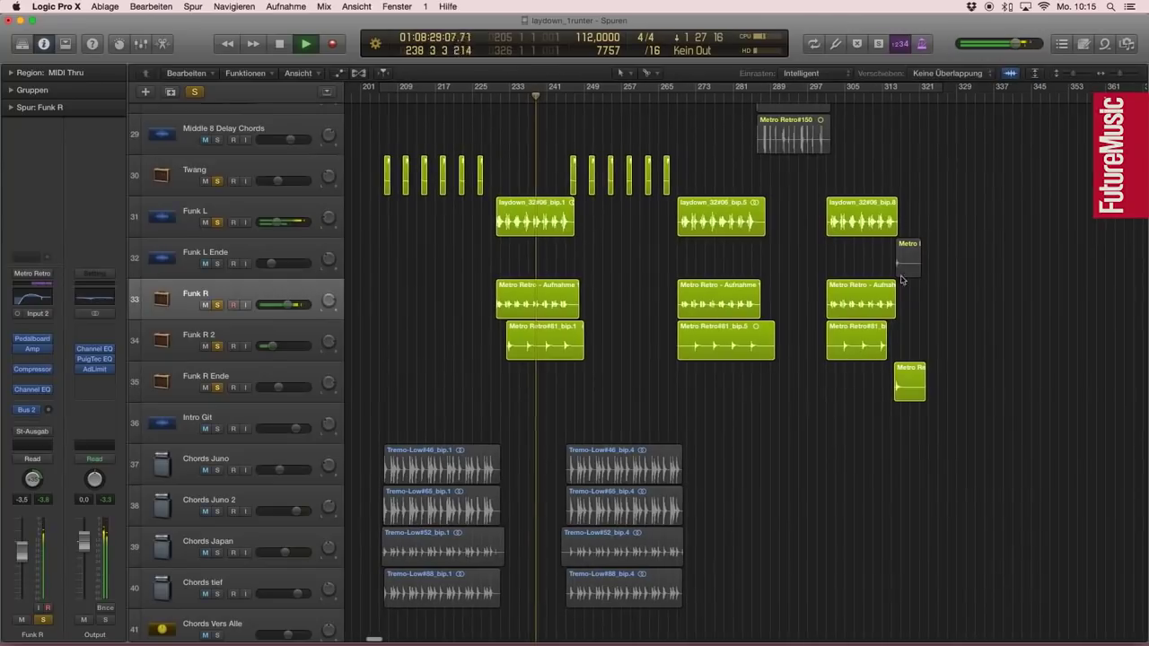
key("super+Up")
key("super+Up")
key("super+Up")
key("super+Down")
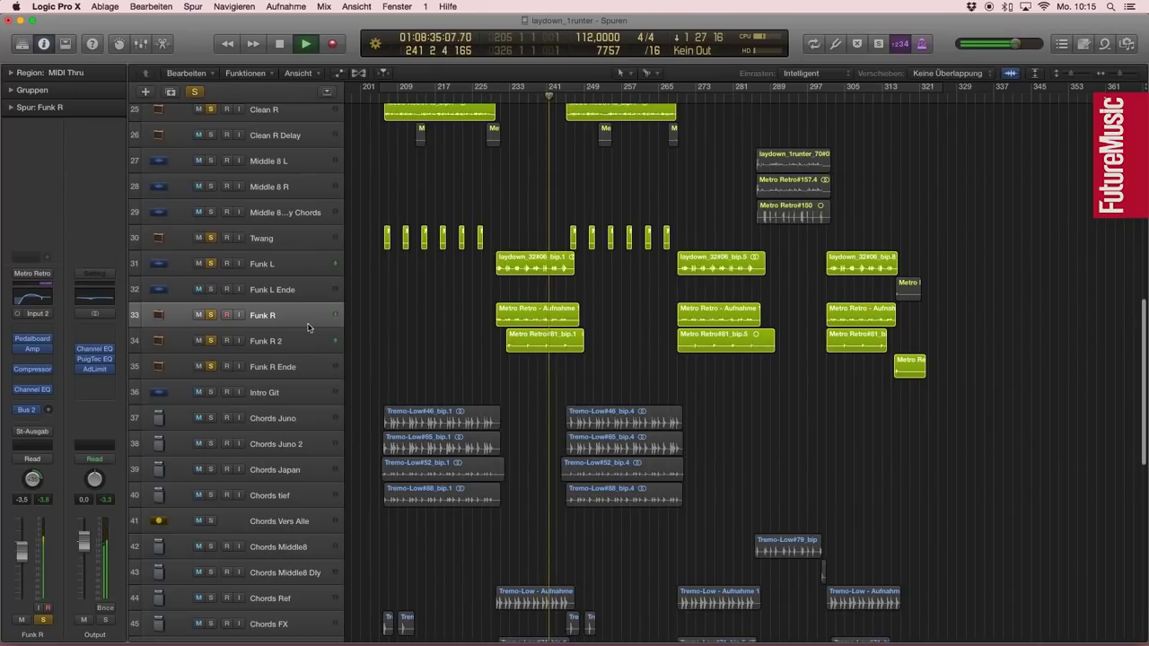
Step: Turn off solo on Intro Arpegg. and enlarge the Intro Git region to examine its waveform
key("super+Up")
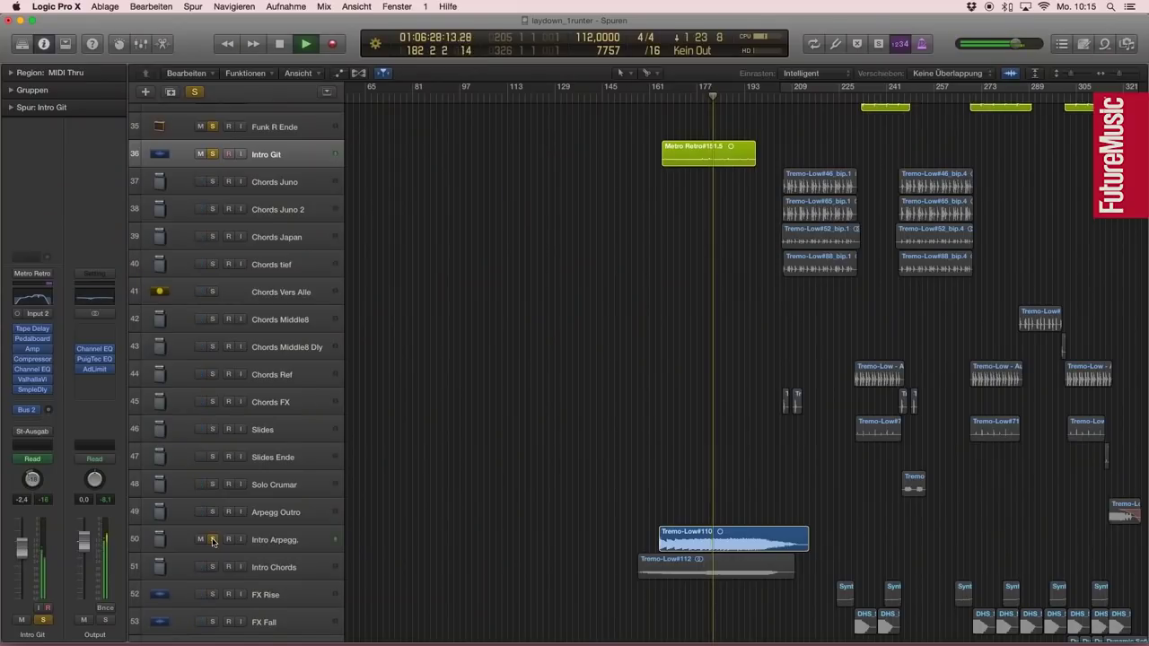
left_click(213, 540)
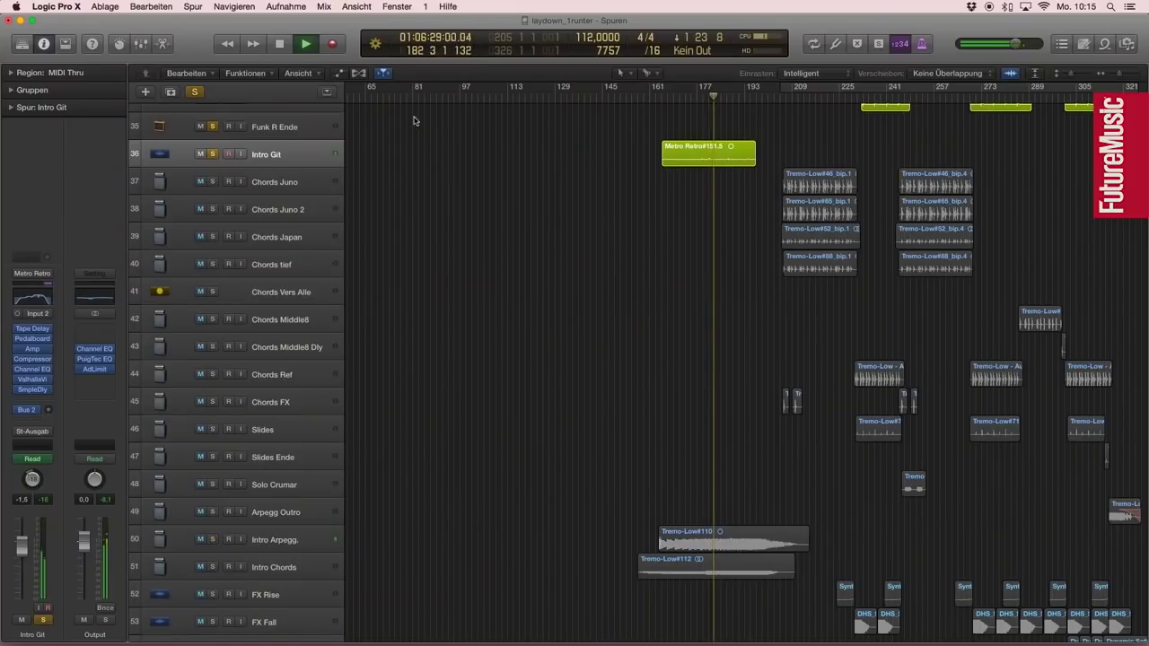
key("super+Down")
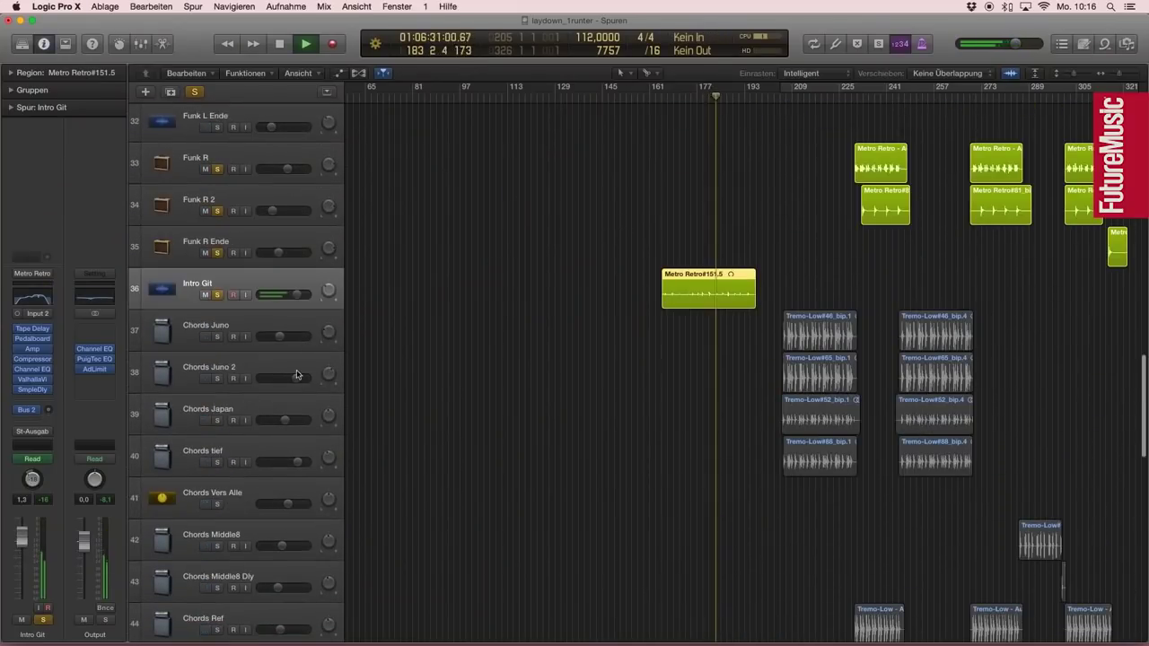
key("super+Down")
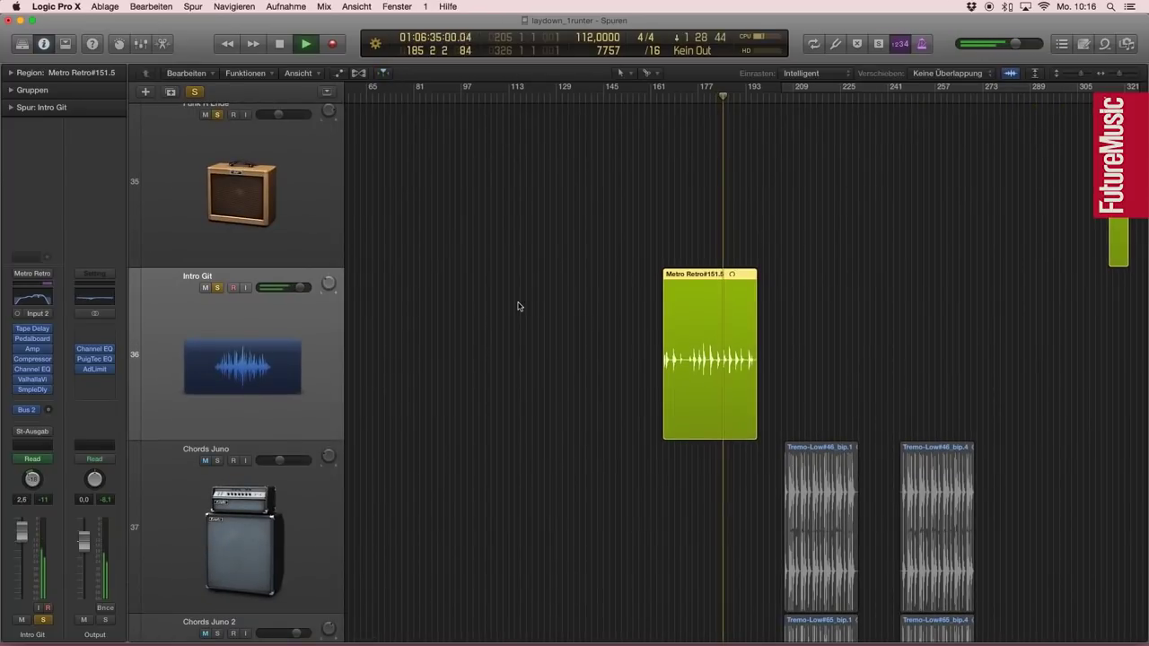
key("super+Right")
key("super+Down")
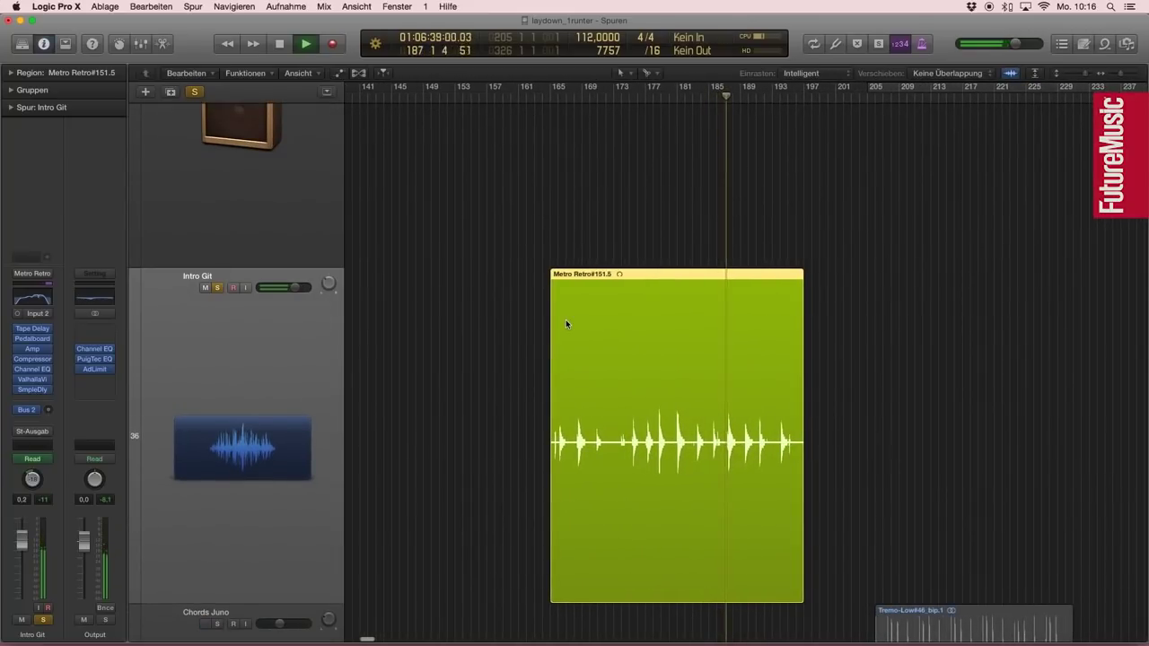
Step: Clear the Intro Git region selection and return to a wider view of the surrounding tracks
left_click(504, 335)
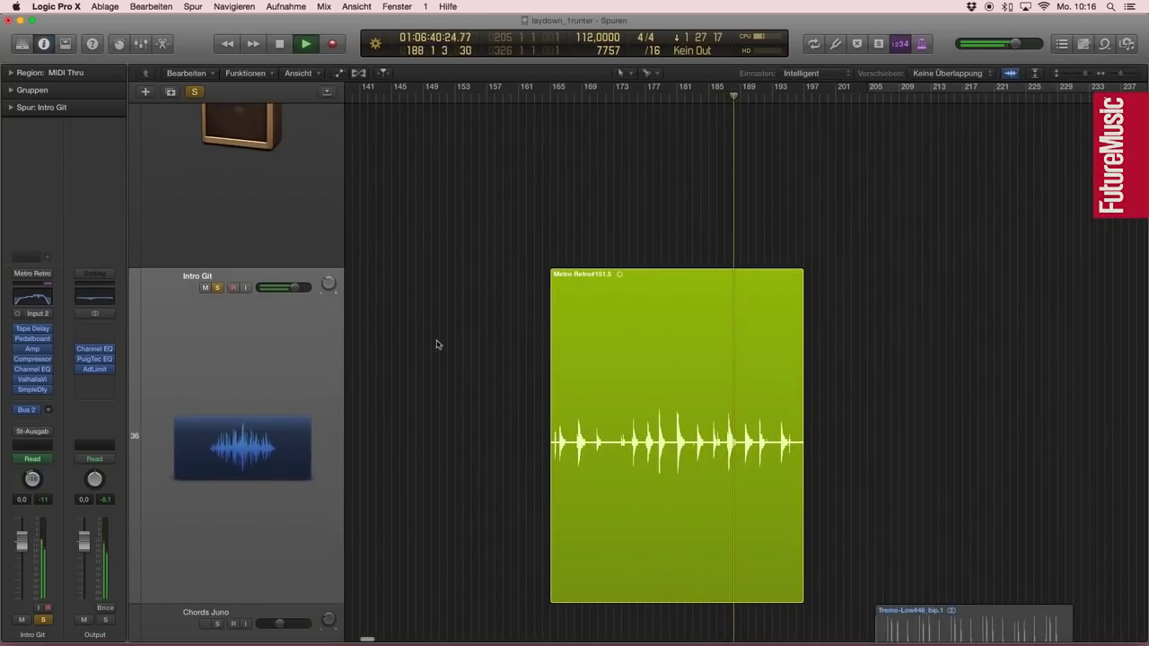
left_click(203, 274)
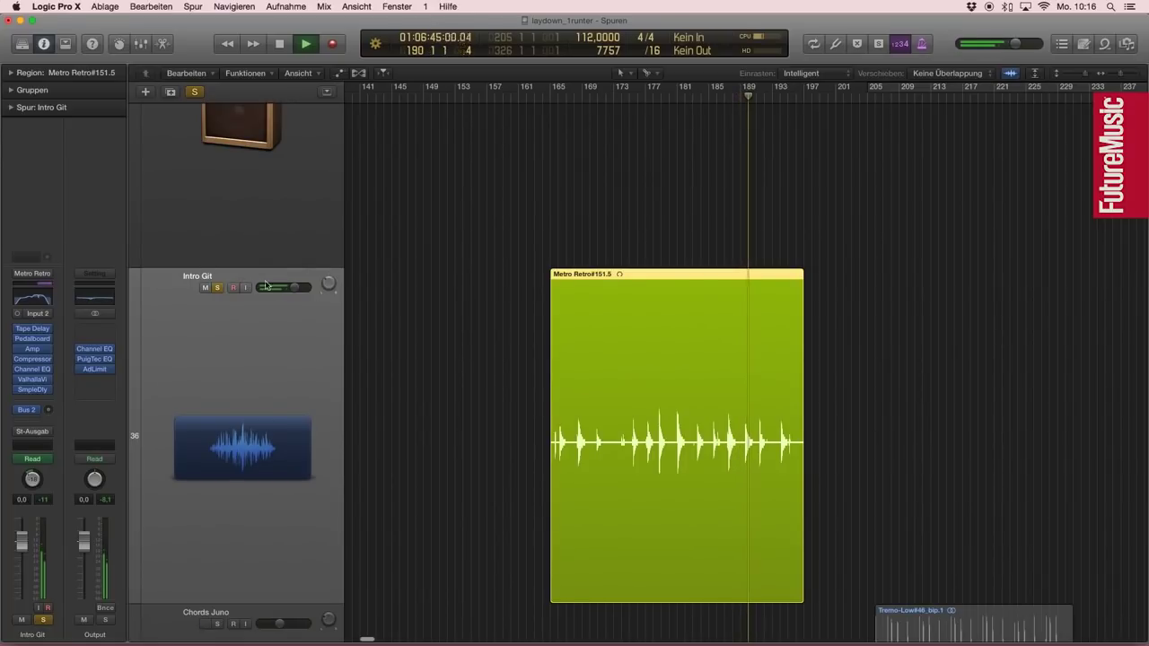
left_click(493, 410)
key("z")
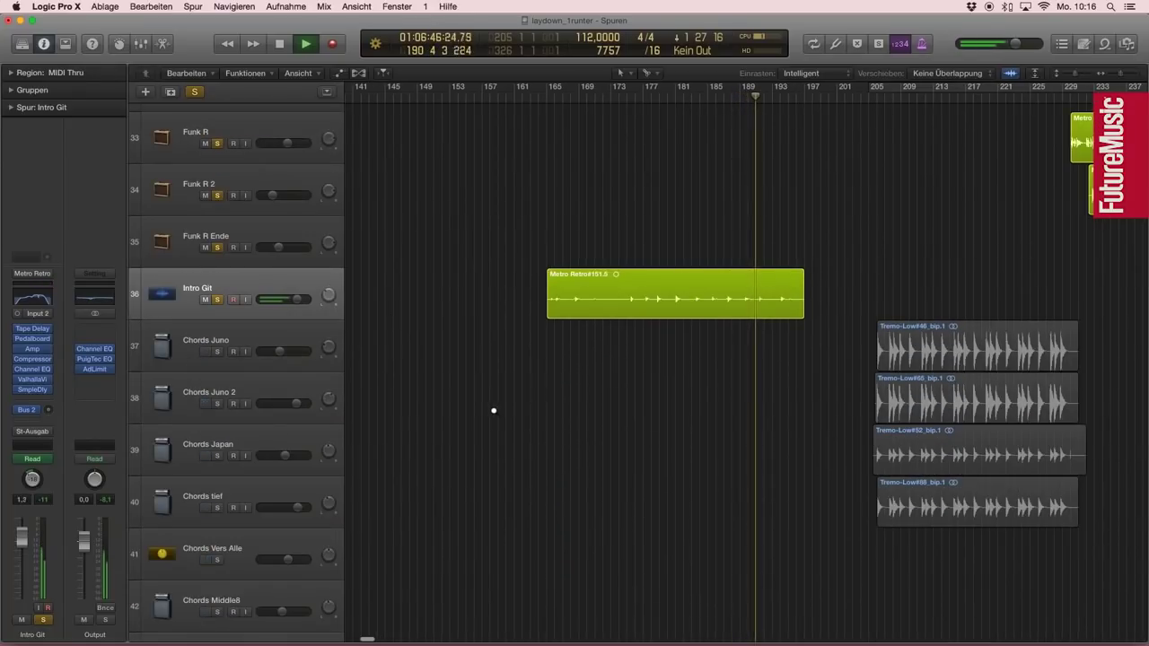
Step: Examine the Tape Delay and ValhallaVintageVerb on Intro Git, toggling the reverb's bypass for comparison
left_click(33, 328)
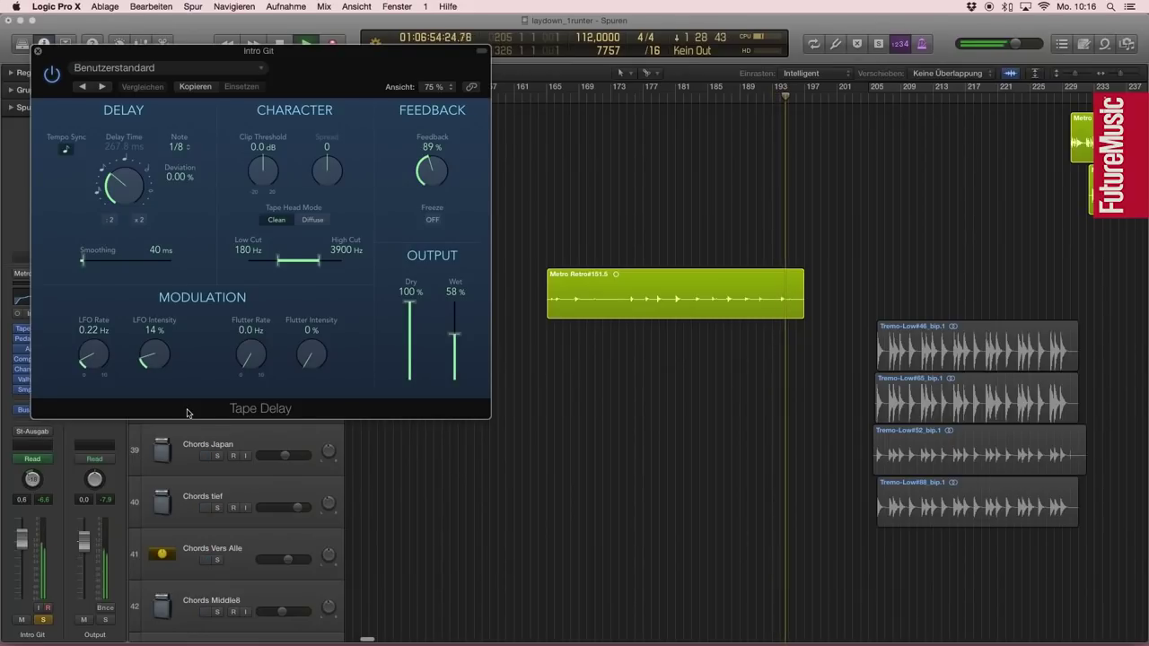
key("super+w")
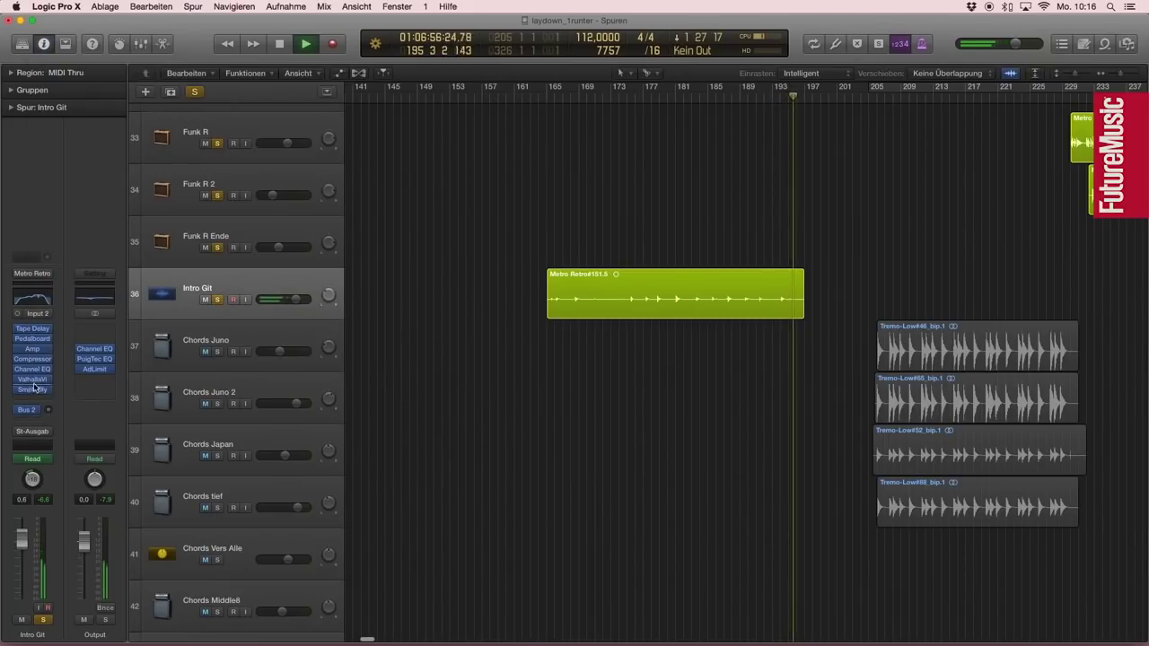
left_click(32, 379)
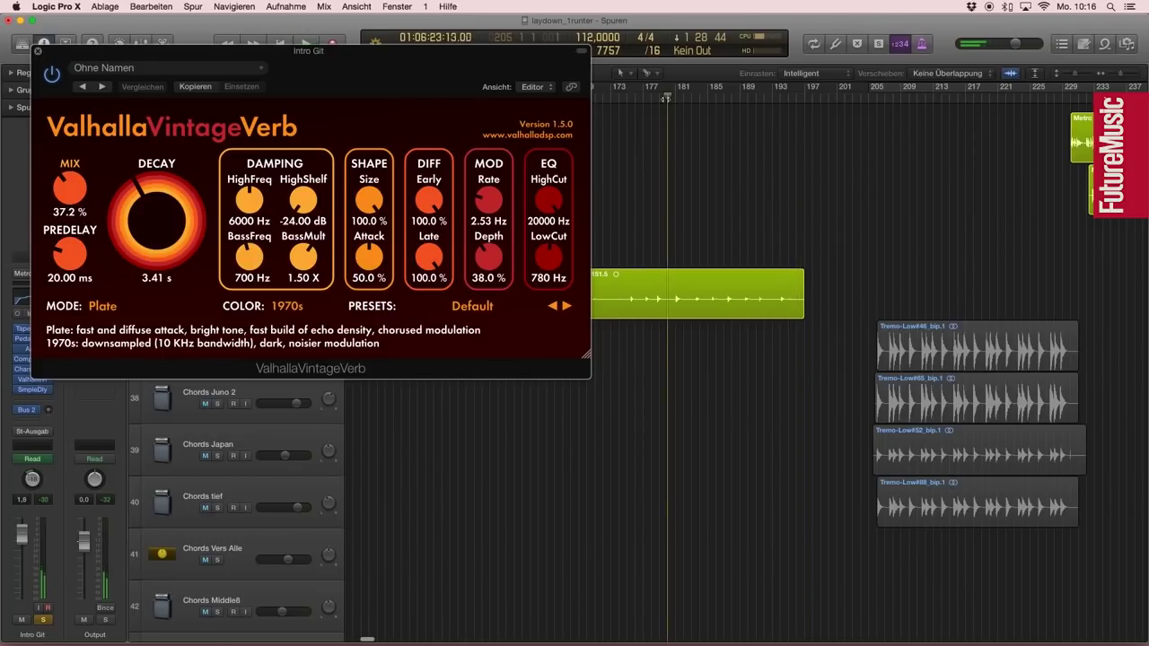
left_click(52, 74)
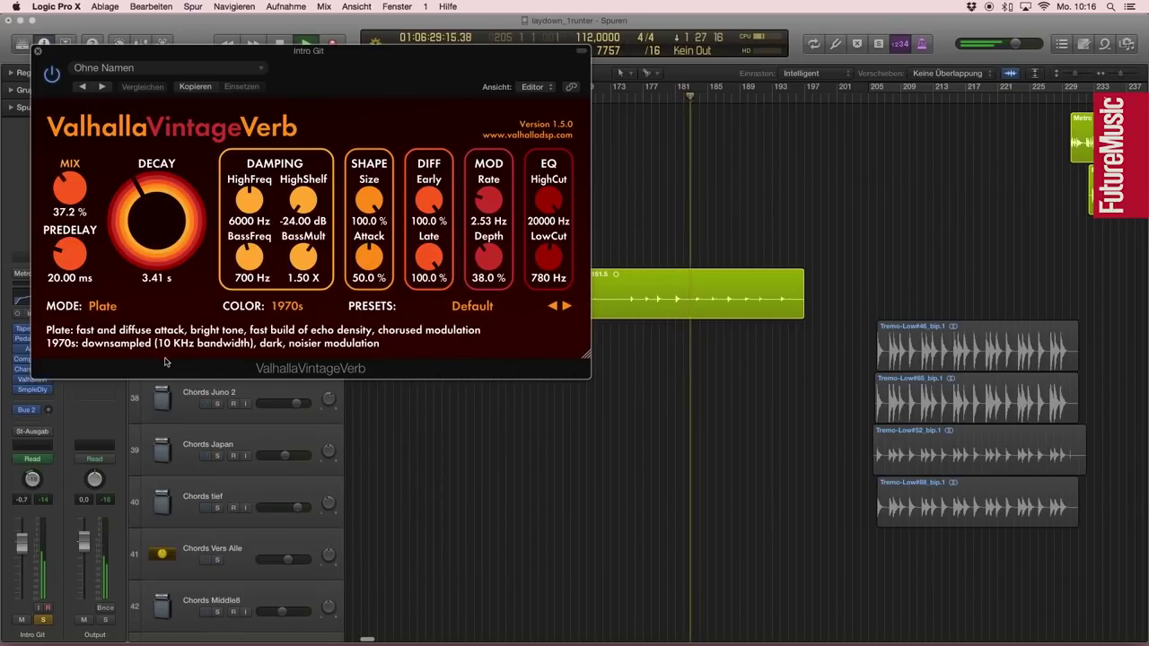
left_click(32, 379)
Step: Set the right delay of Intro Git's Sample Delay to 2525 samples and close the plug-in
left_click(35, 390)
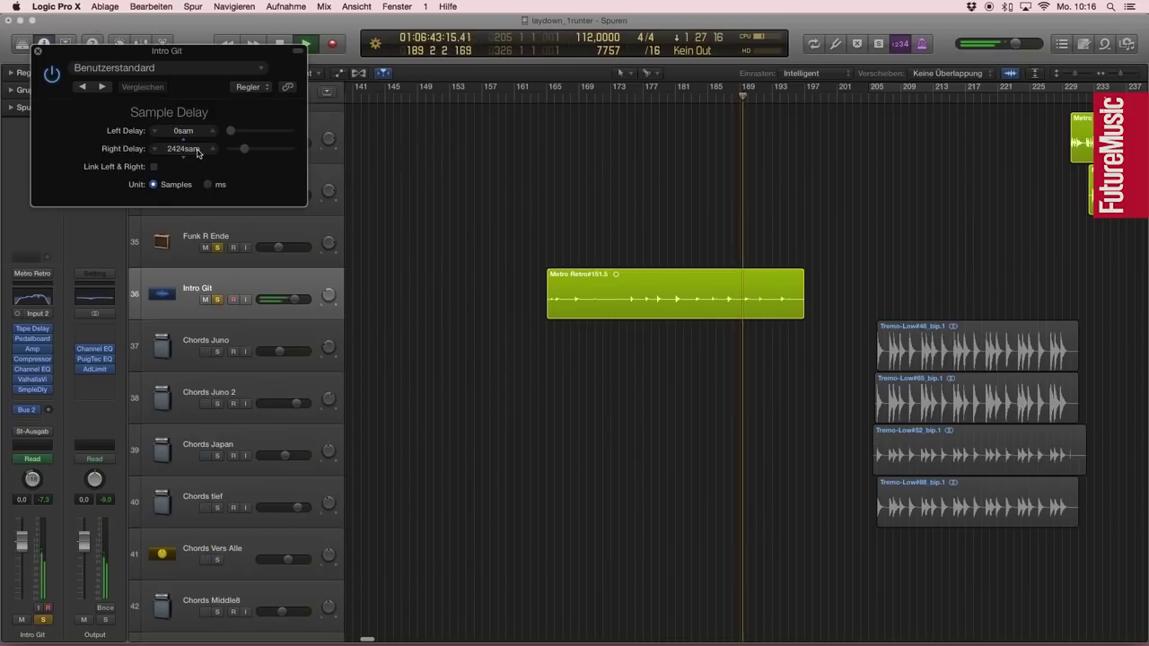
left_click(245, 149)
left_click_drag(247, 150, 248, 150)
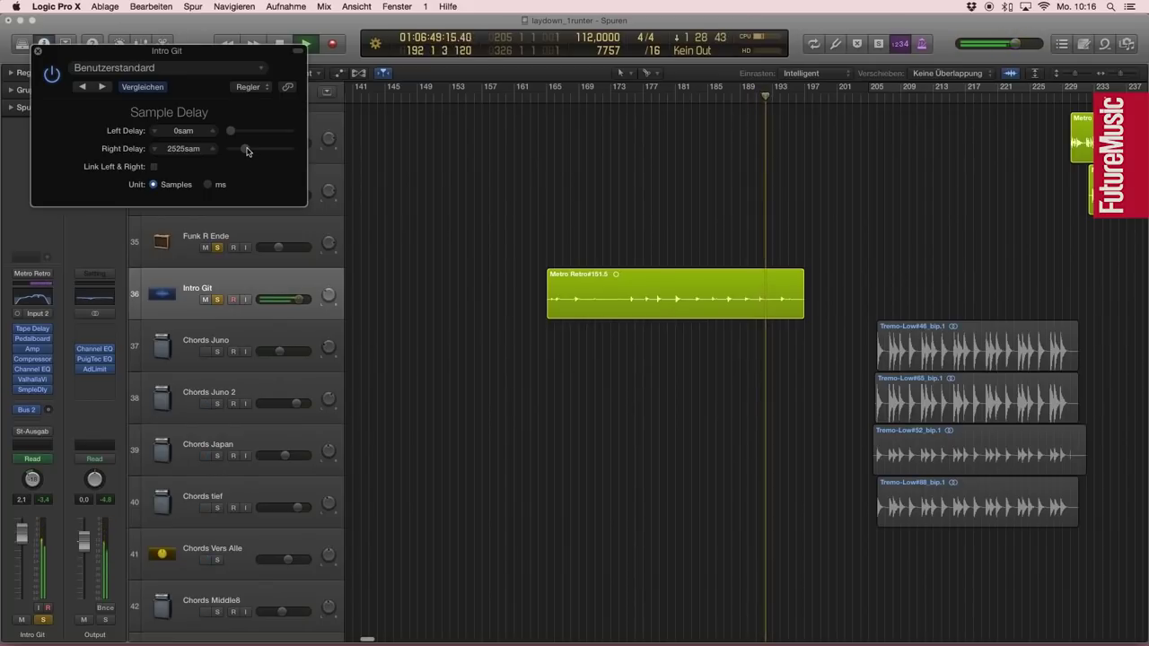
left_click(38, 54)
Step: Look through the whole pedal chain in Intro Git's Pedalboard, from the Squash Compressor to the Phaze 2 phaser
scroll(569, 436, "up", 1)
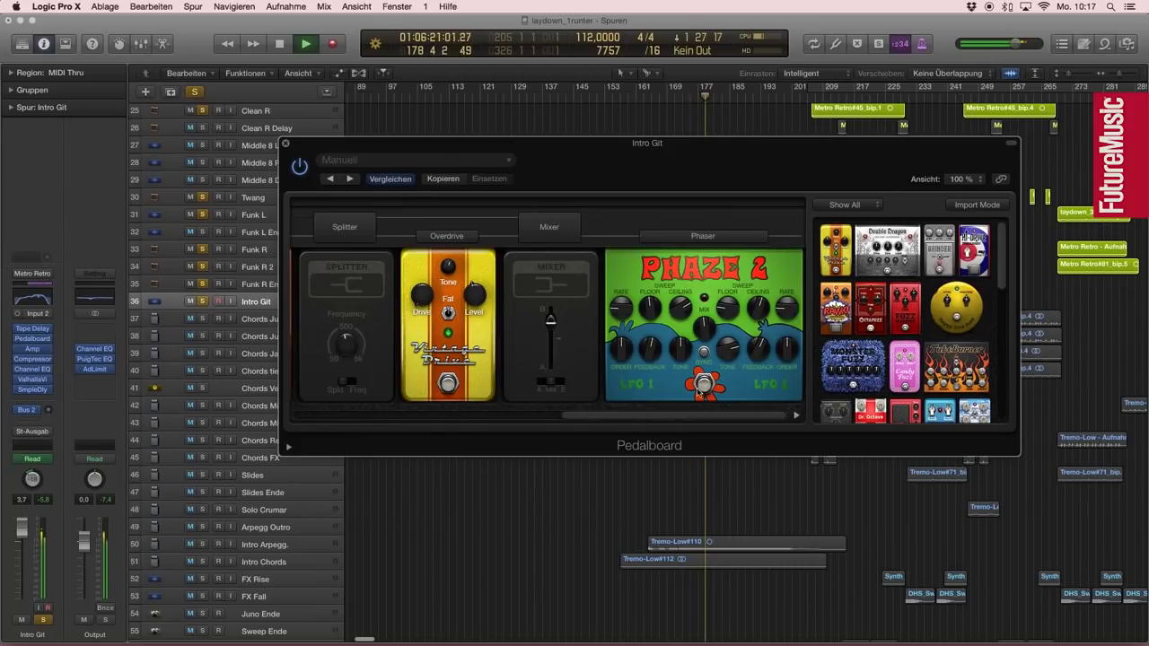
left_click_drag(700, 417, 402, 427)
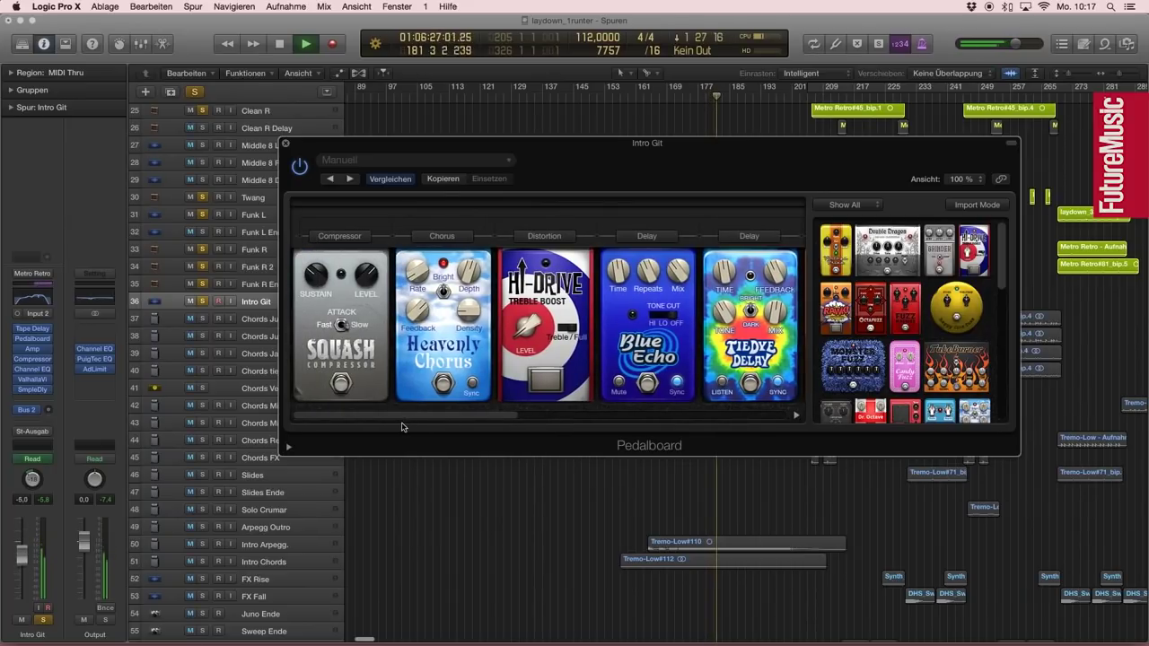
scroll(844, 543, "down", 3)
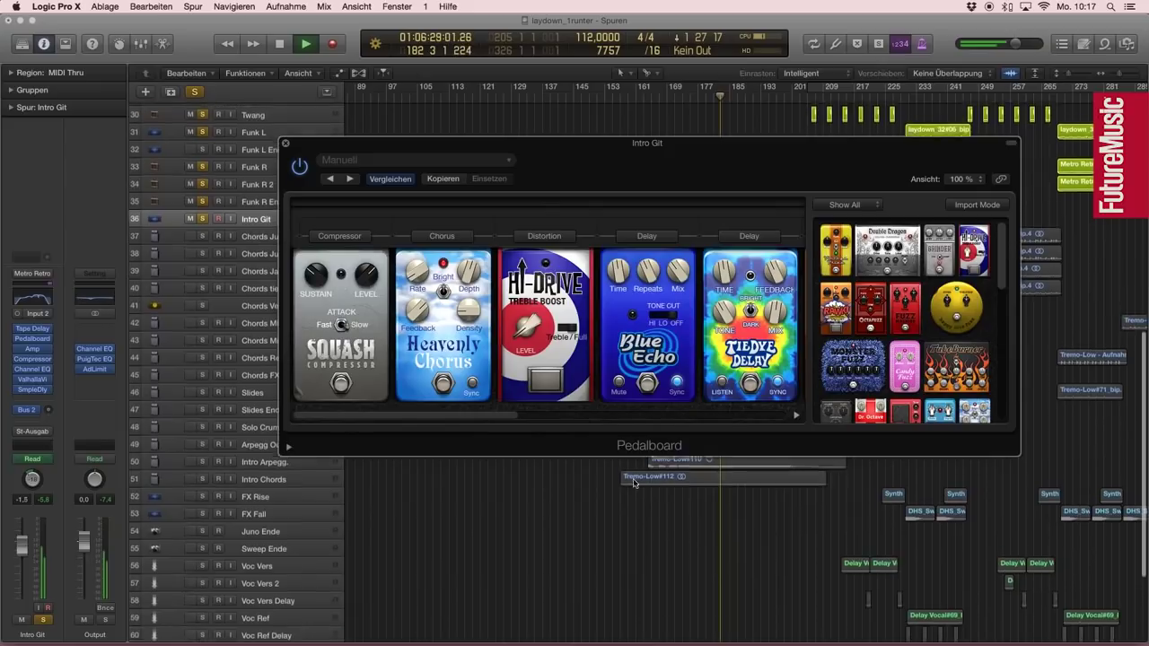
left_click_drag(446, 425, 504, 425)
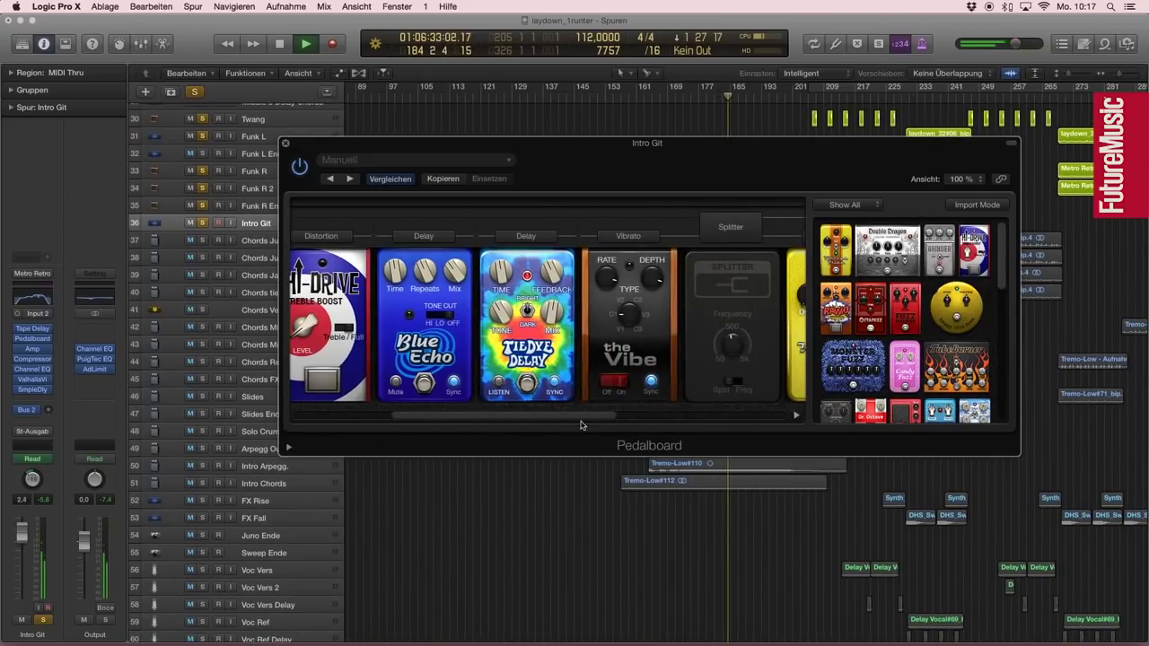
scroll(557, 395, "left", 3)
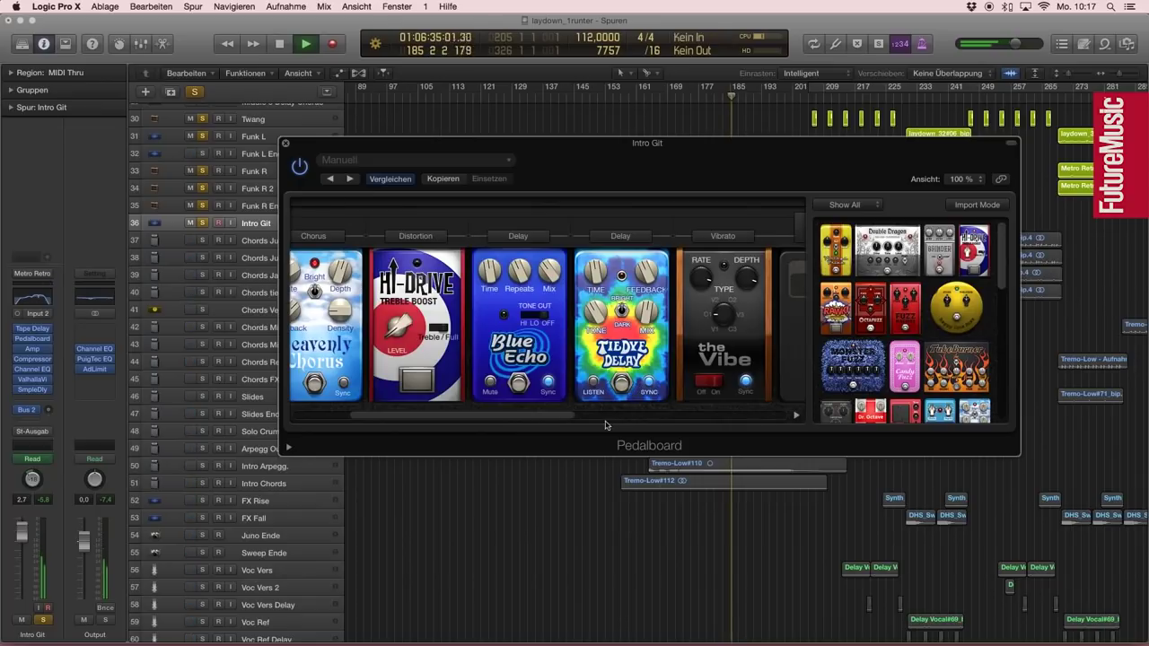
left_click_drag(544, 417, 476, 413)
Step: Toggle the Heavenly Chorus and Phaze 2 pedals, close the Pedalboard and bring the whole arrangement into view
left_click(449, 388)
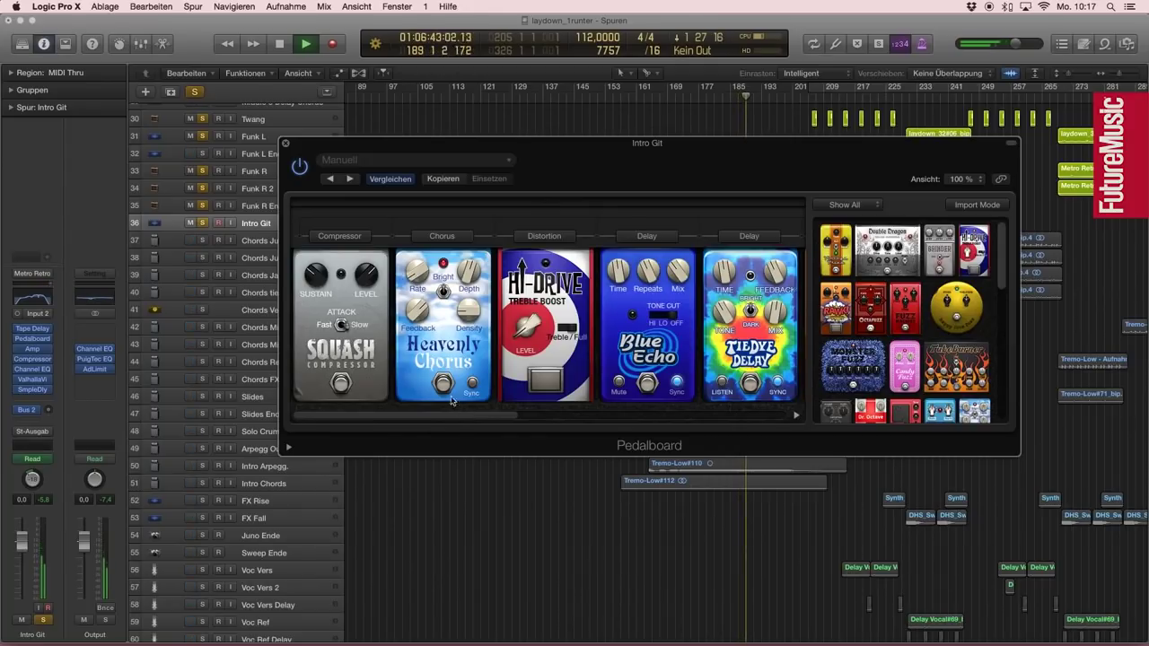
left_click_drag(453, 415, 728, 420)
left_click(705, 386)
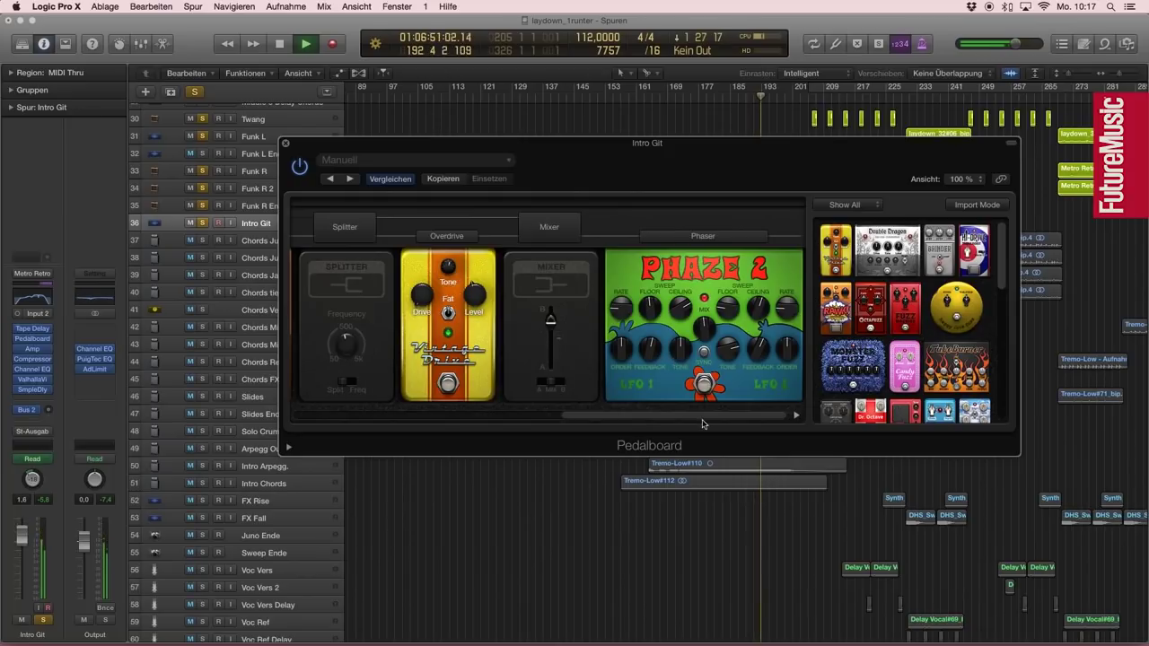
left_click(286, 145)
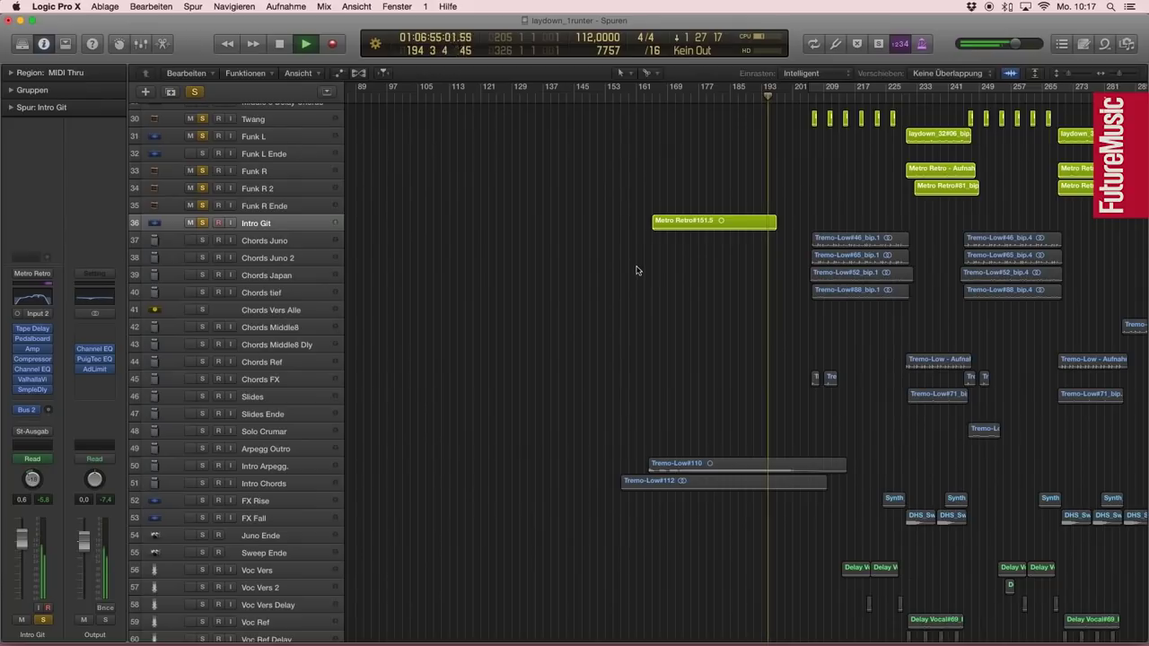
scroll(661, 333, "down", 5)
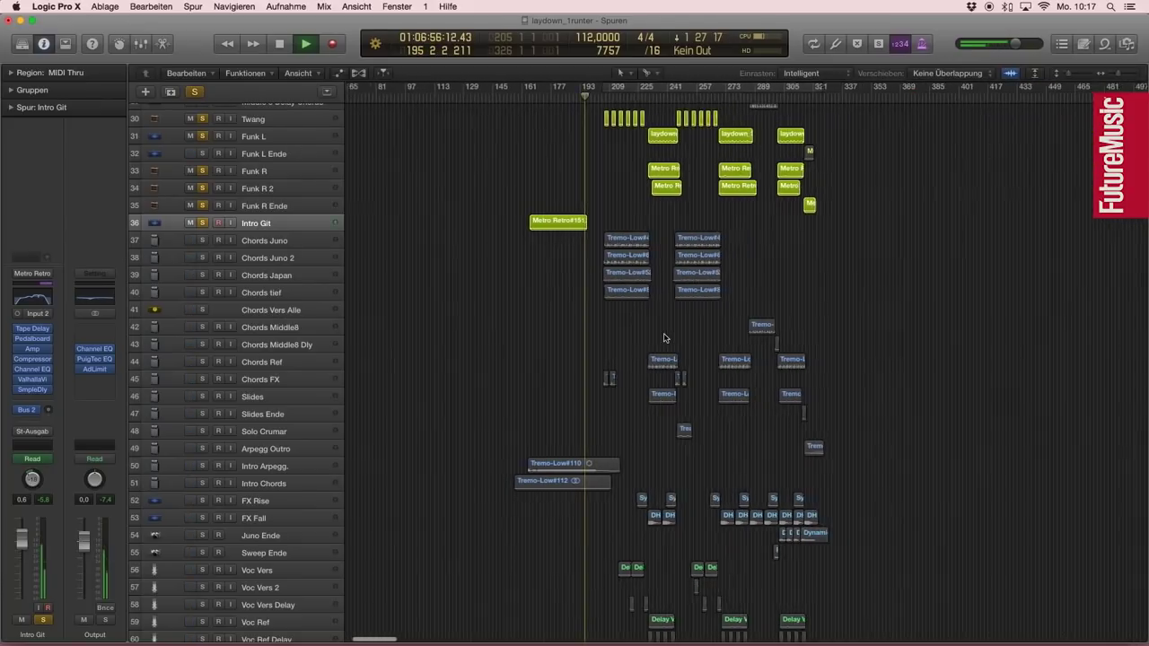
scroll(665, 338, "down", 5)
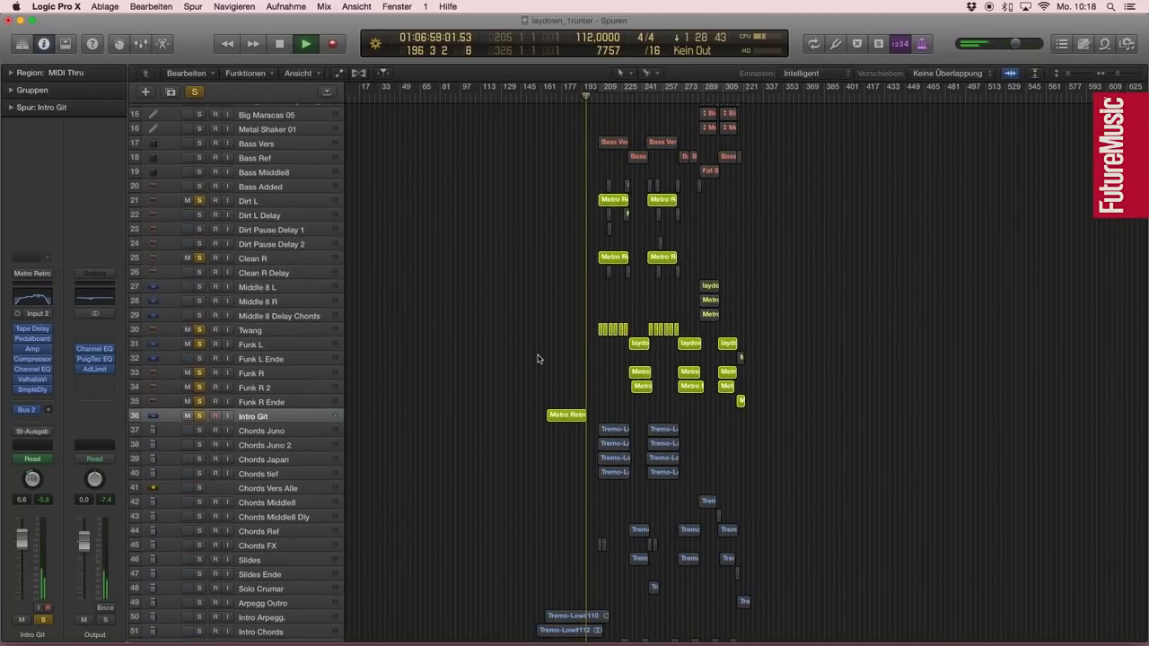
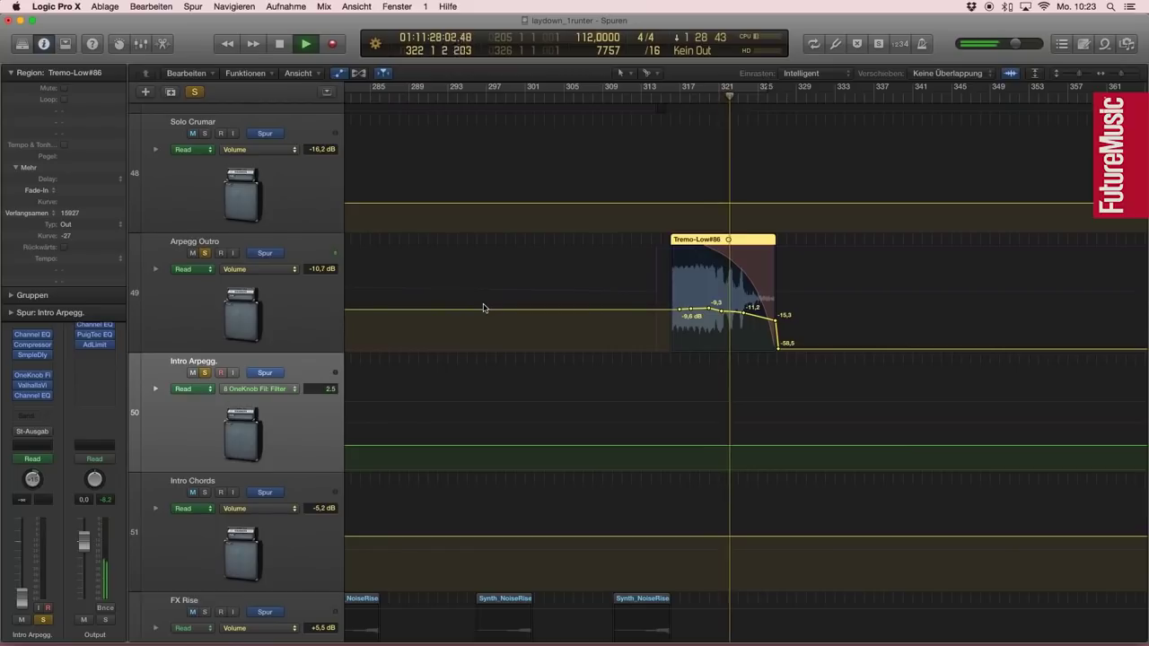
Step: Return from the enlarged Arpegg Outro region to the wider track view and hide the track automation
key("z")
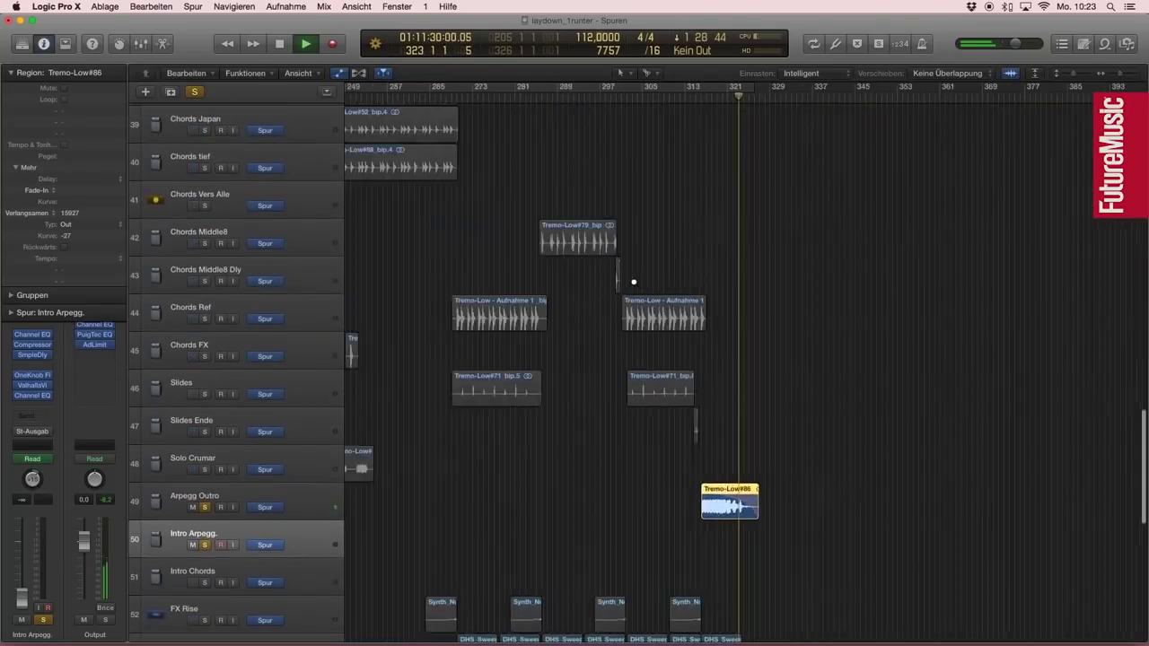
key("a")
key("a")
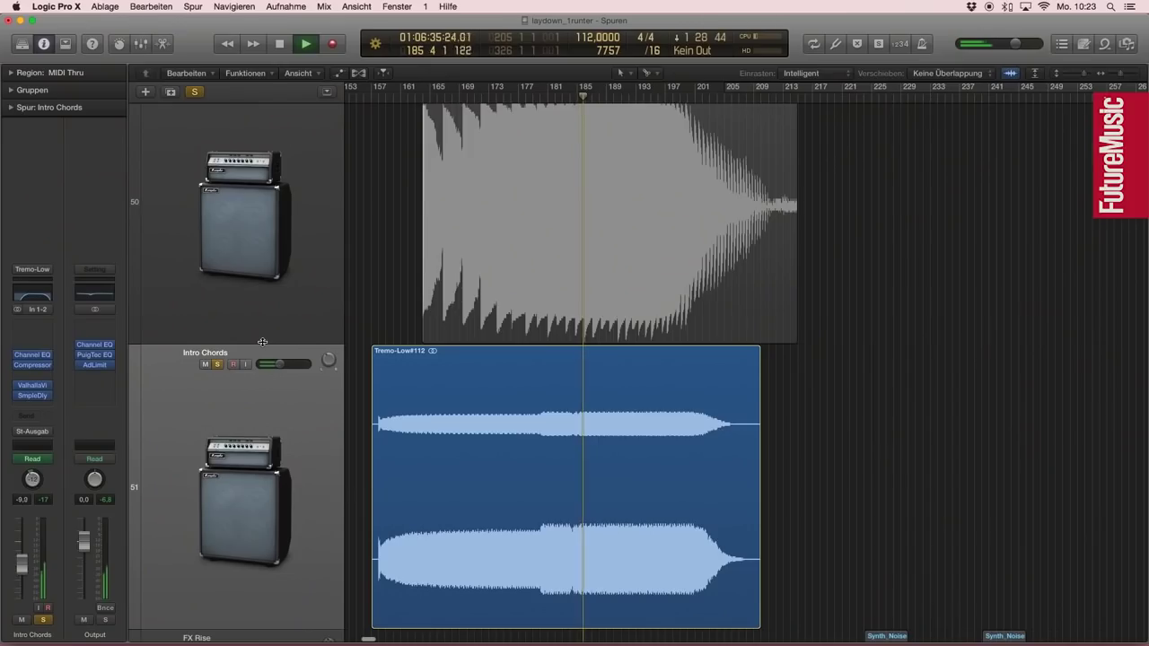
Step: Select Intro Chords and examine its Sample Delay and ValhallaVintageVerb plug-ins, closing both windows
scroll(154, 384, "down", 2)
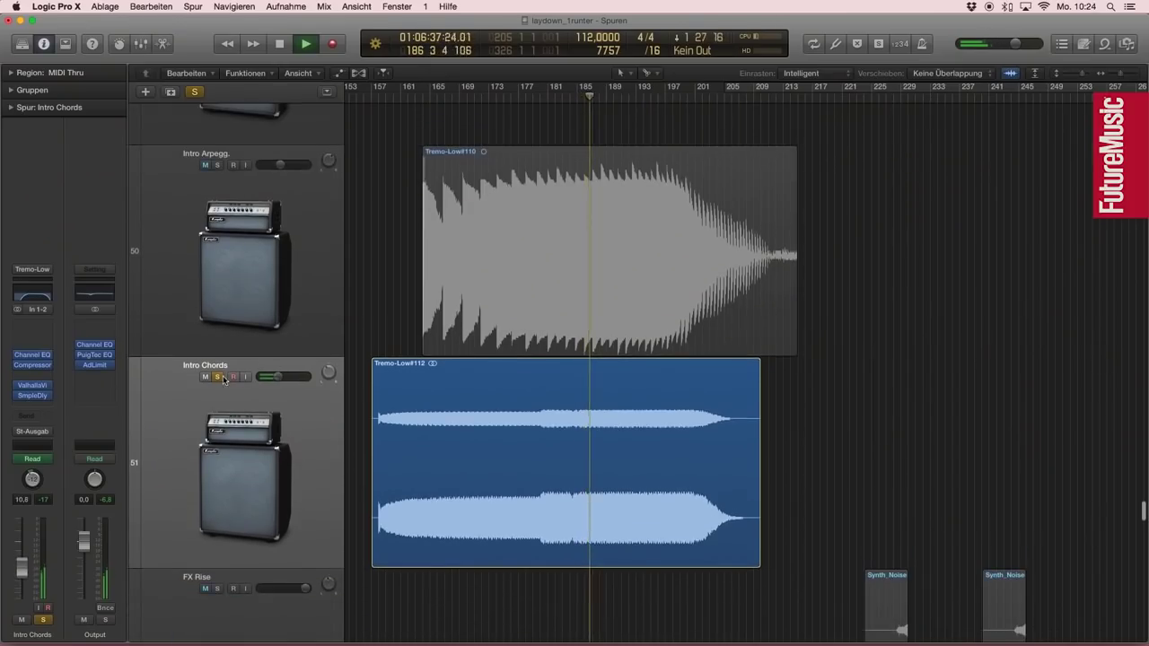
left_click(225, 366)
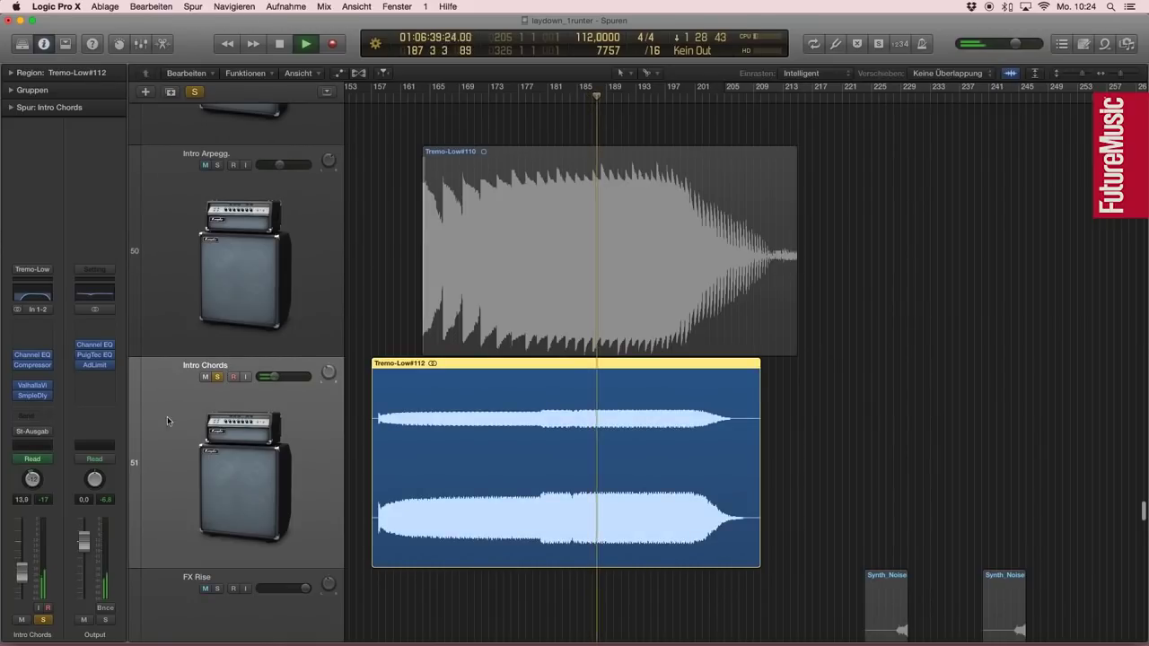
left_click(33, 396)
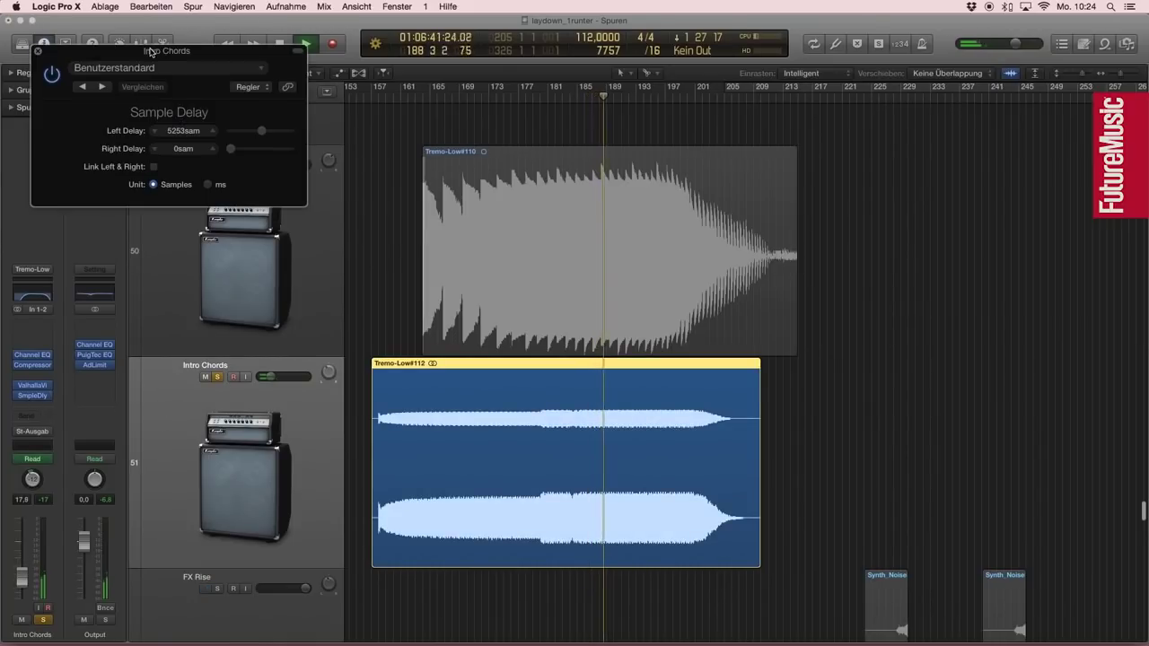
left_click_drag(151, 52, 476, 97)
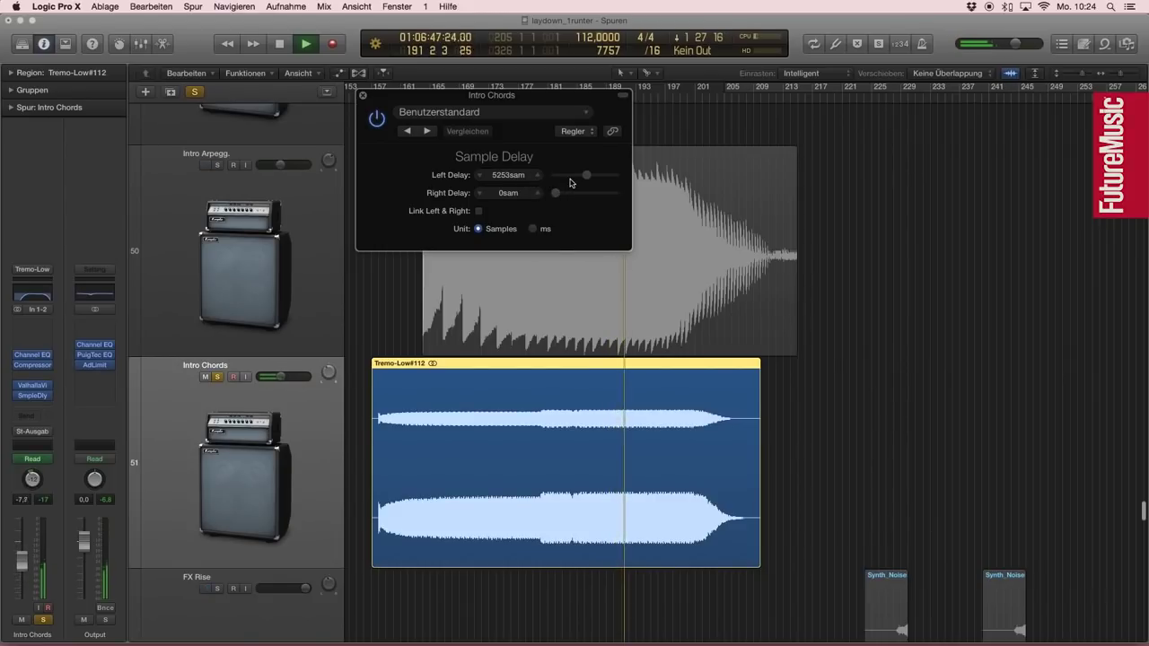
left_click(36, 389)
key("super+w")
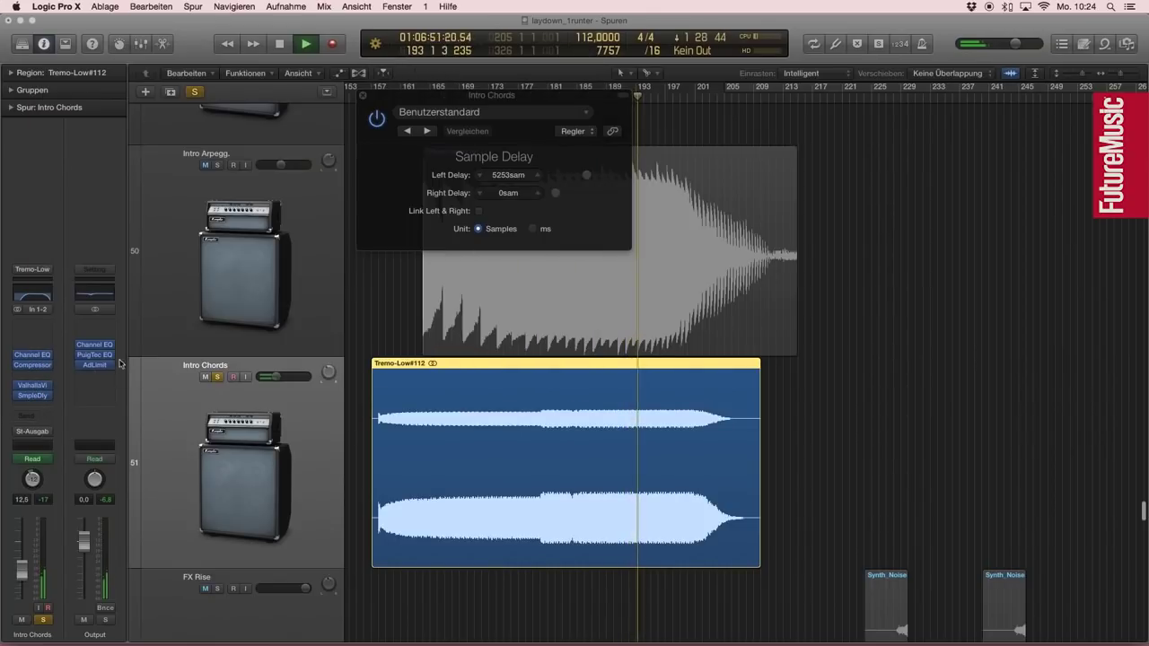
key("super+w")
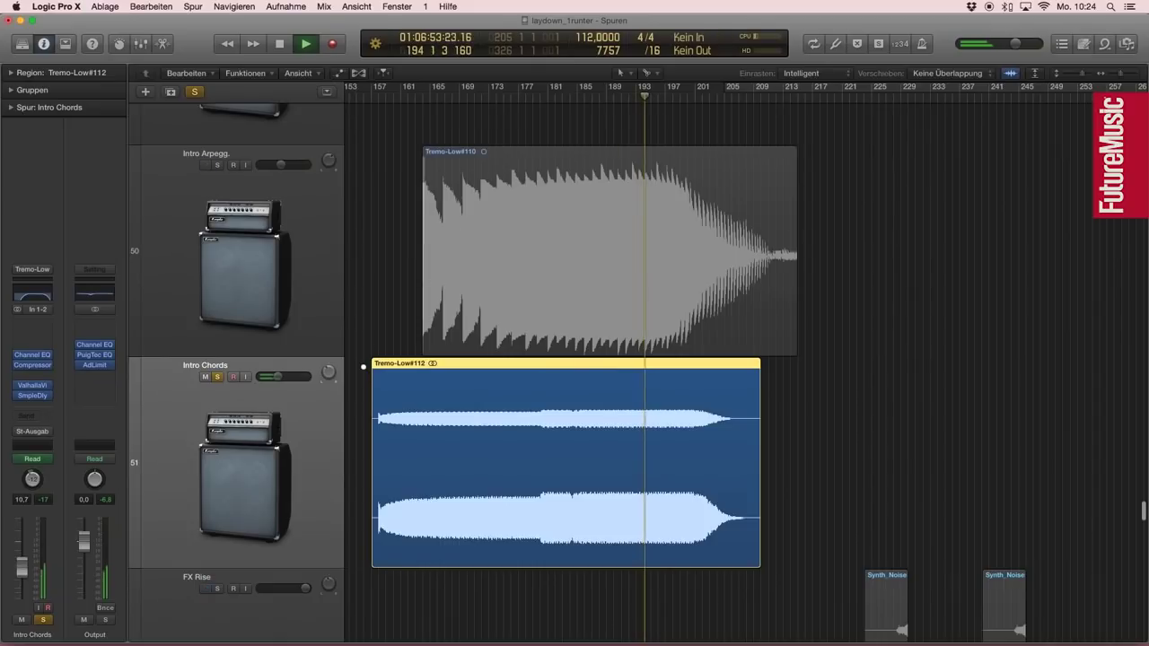
Step: Turn off solo on Intro Chords and shrink the track rows to survey the chord and guitar regions
key("super+Up")
key("s")
key("super+Up")
key("super+Up")
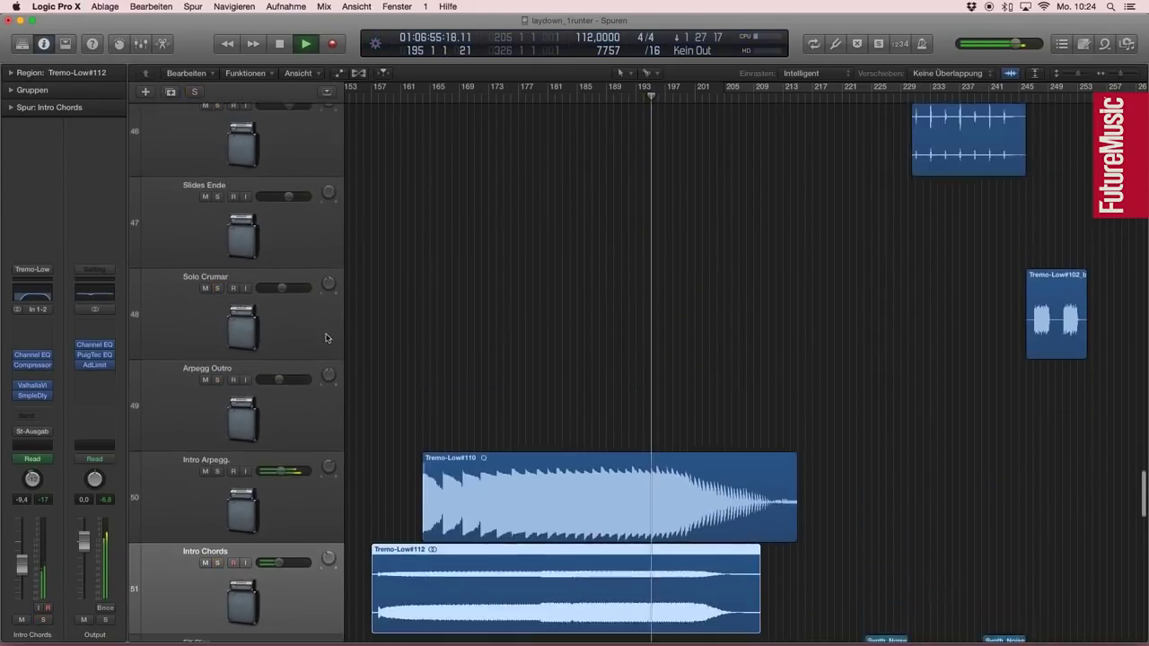
scroll(569, 338, "up", 2)
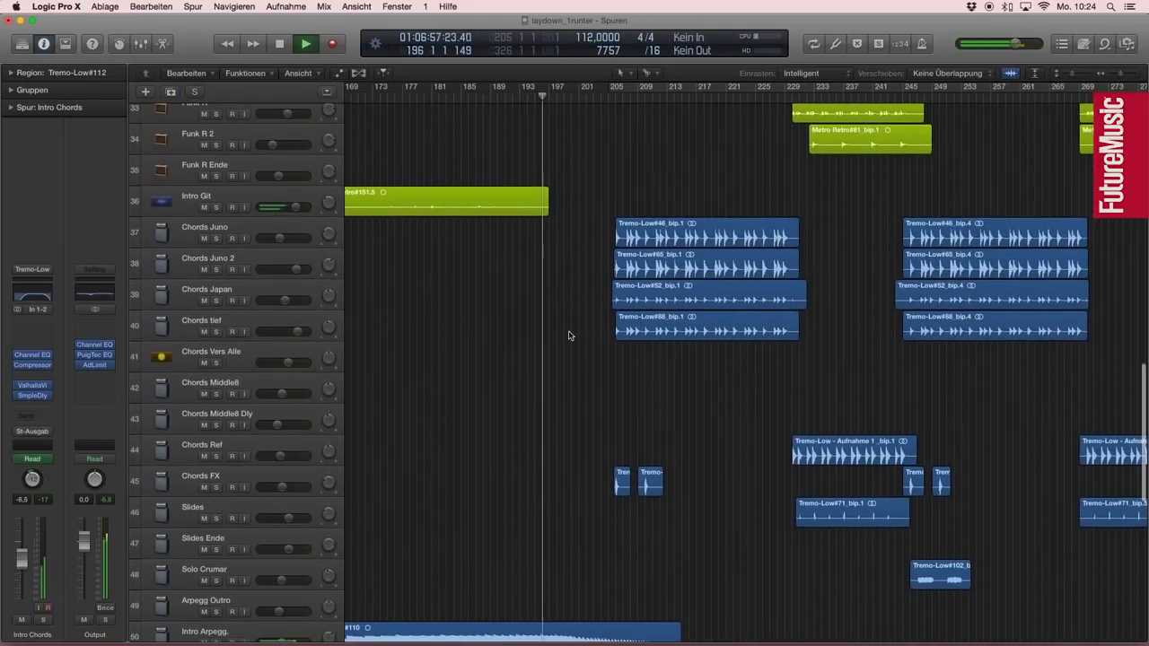
Step: Stop playback and enlarge the Chords Juno, Chords Juno 2, Chords Japan and Chords tief tracks to examine their regions
key("space")
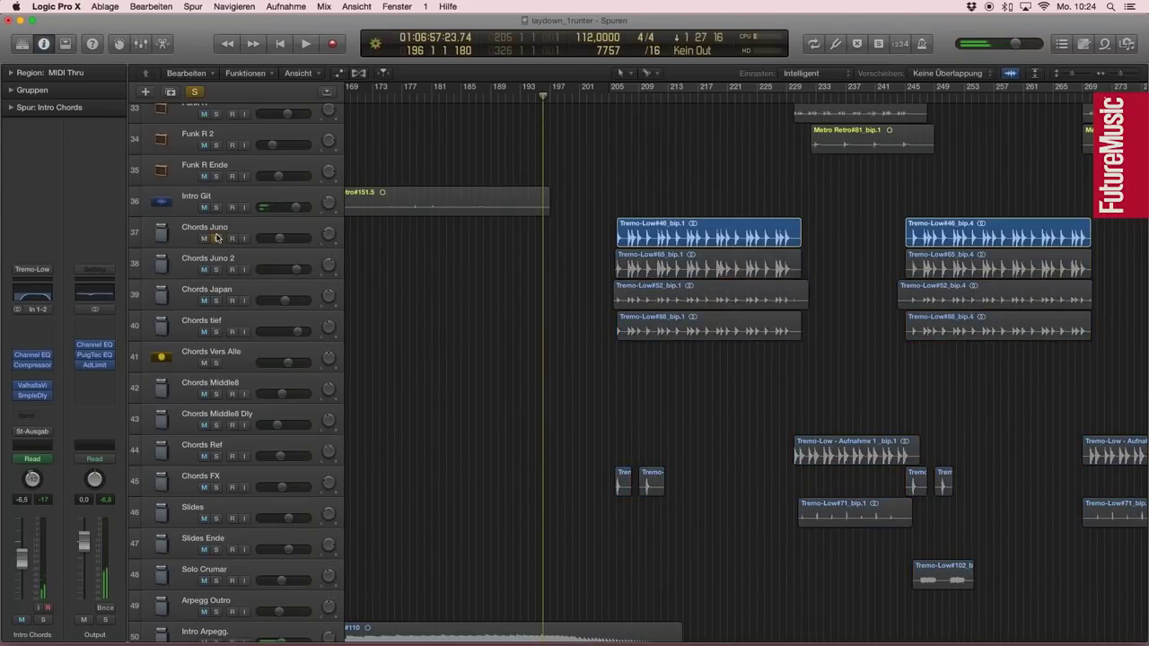
left_click(219, 237)
left_click(223, 266)
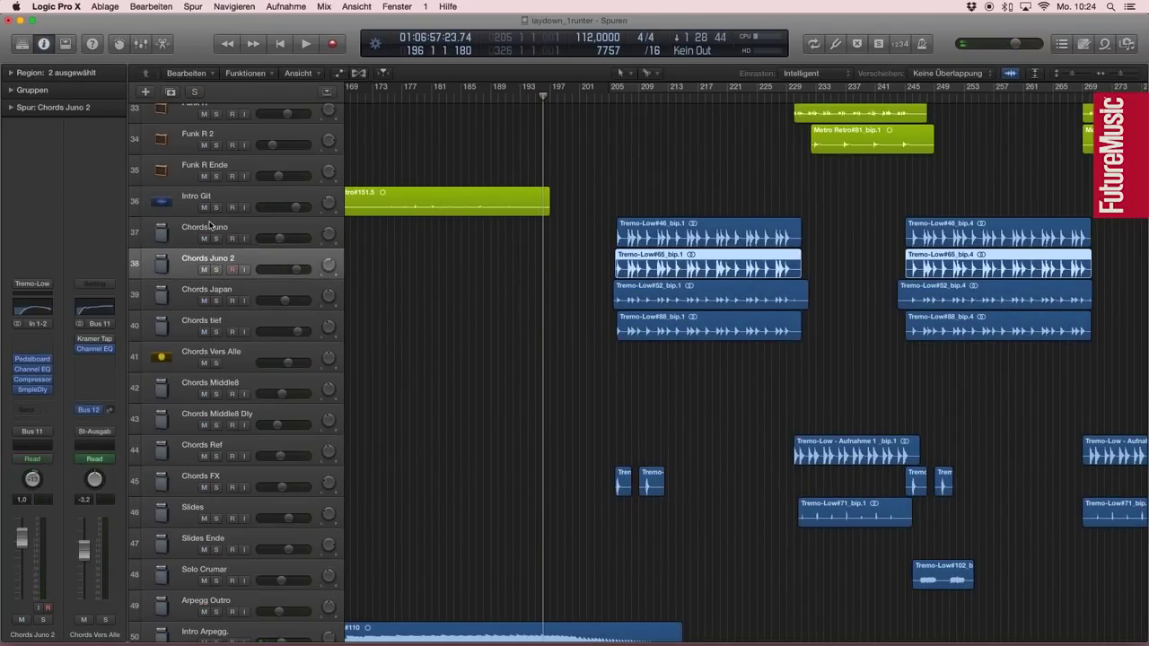
left_click(210, 225)
left_click(268, 311, "shift")
key("super+Down")
key("super+Down")
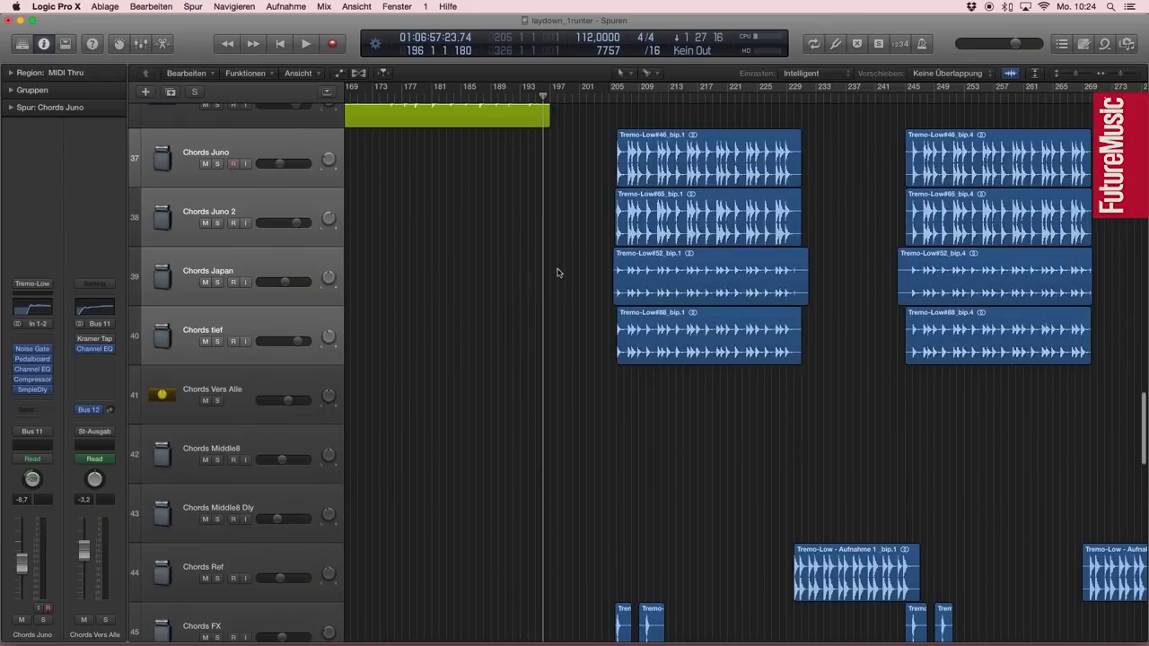
key("super+Right")
key("super+Right")
key("super+Right")
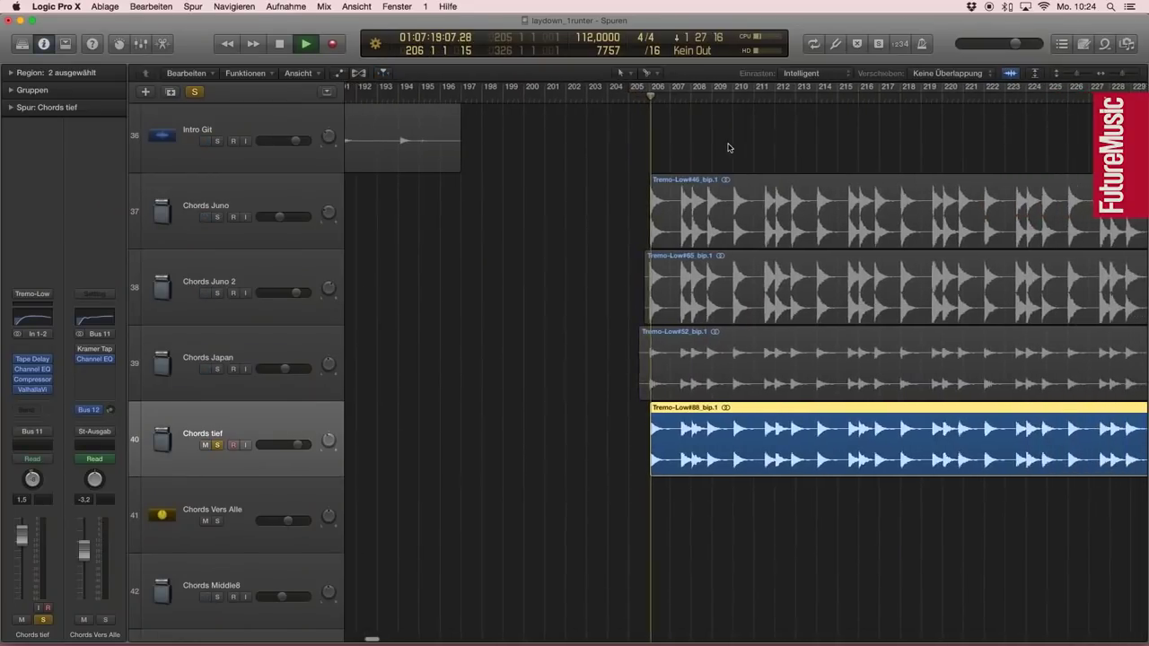
key("super+Left")
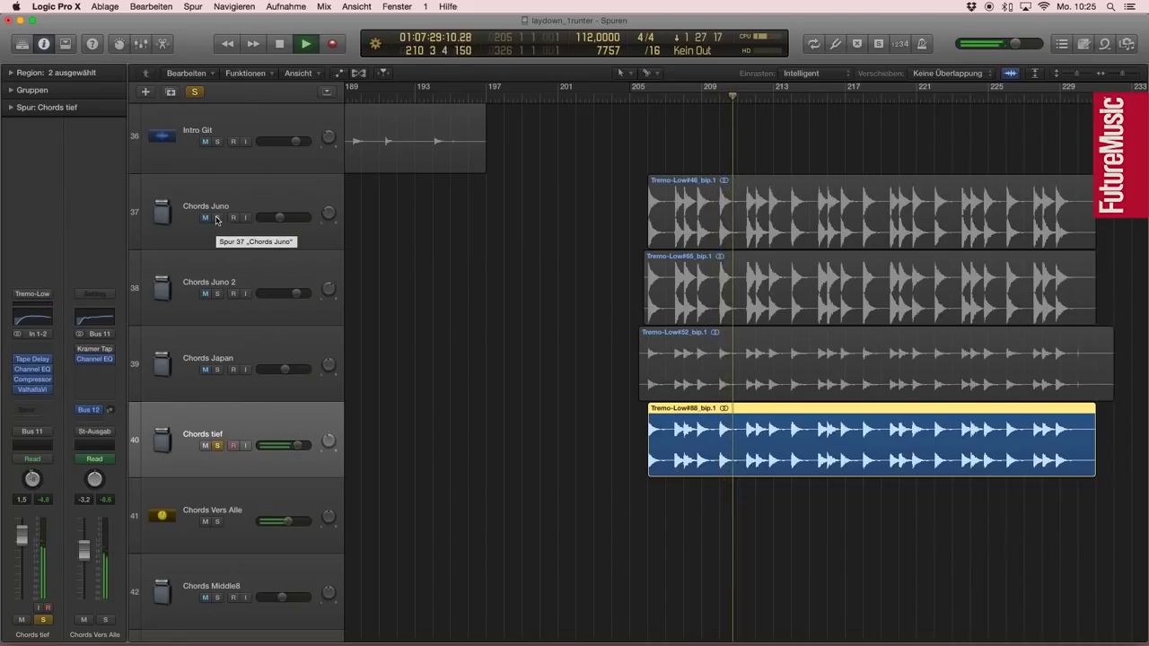
Step: Compare the chord layers by switching solo on Chords Juno, Chords Juno 2 and Chords tief during playback
left_click_drag(217, 217, 226, 272)
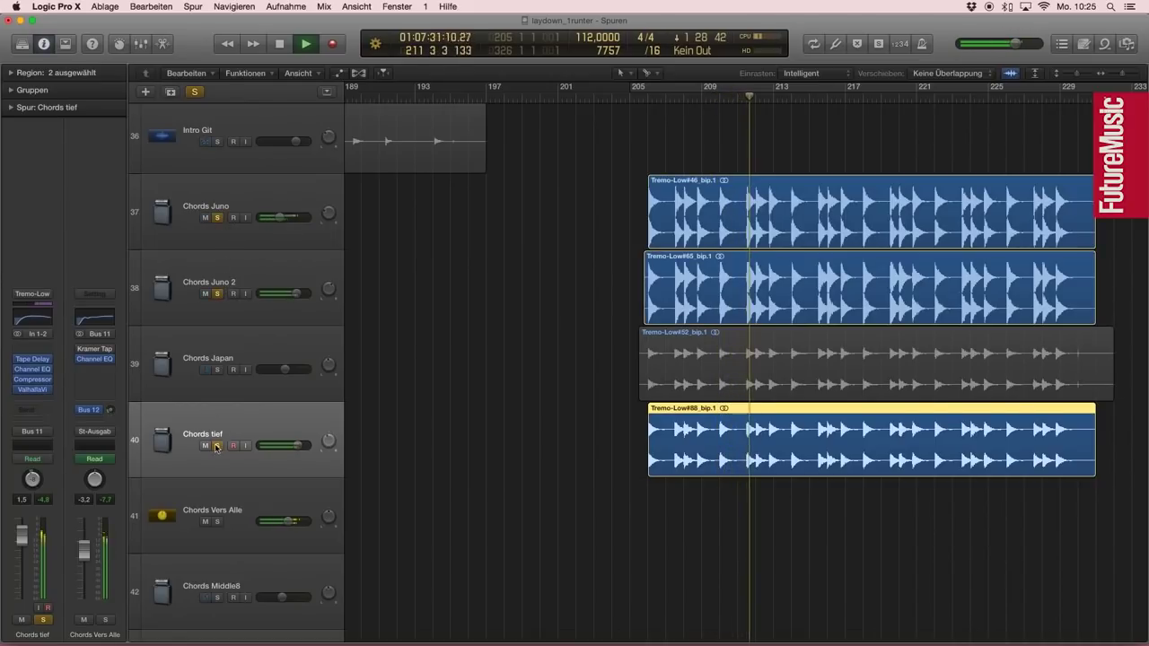
key("ctrl+s")
left_click(217, 293)
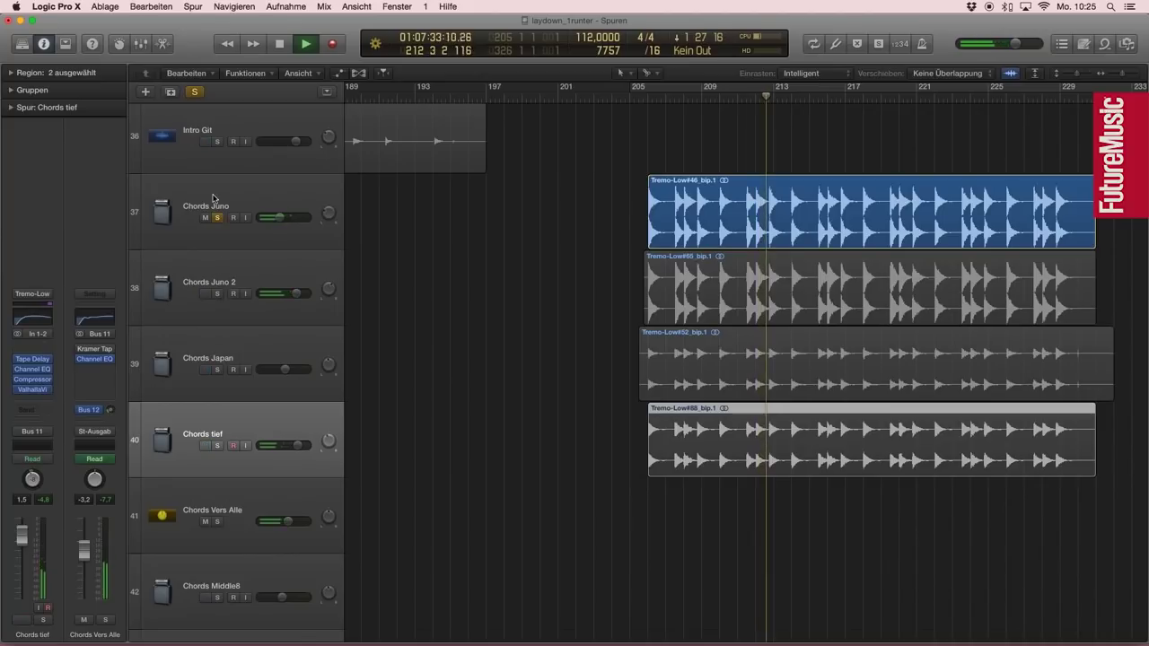
left_click(216, 243)
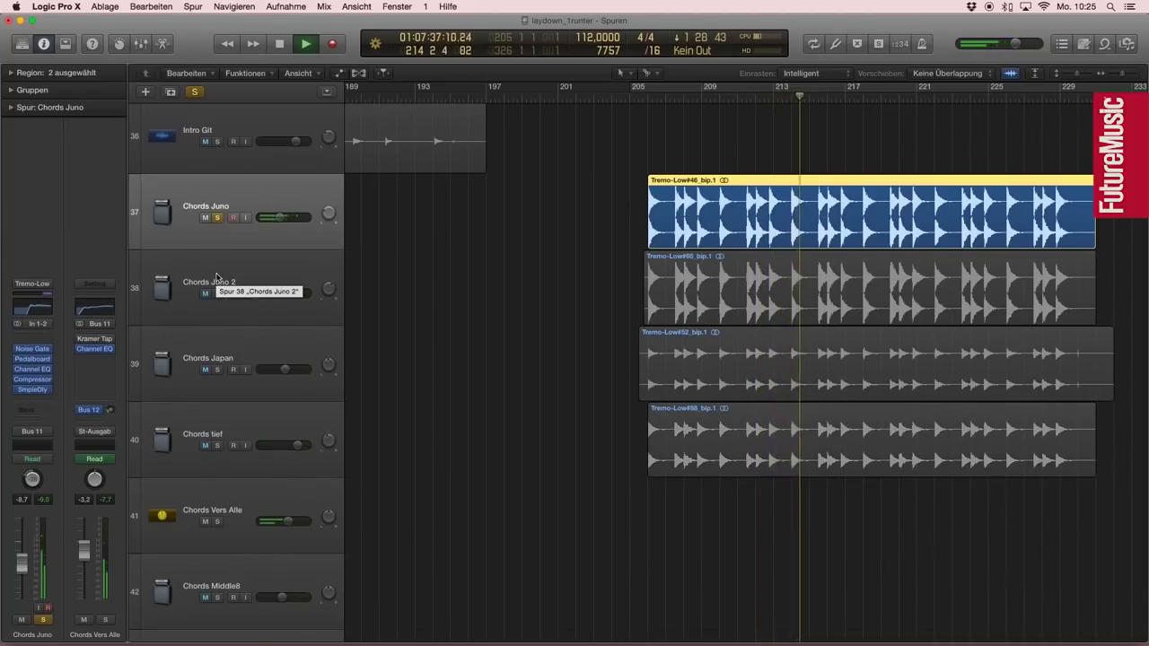
left_click(216, 277)
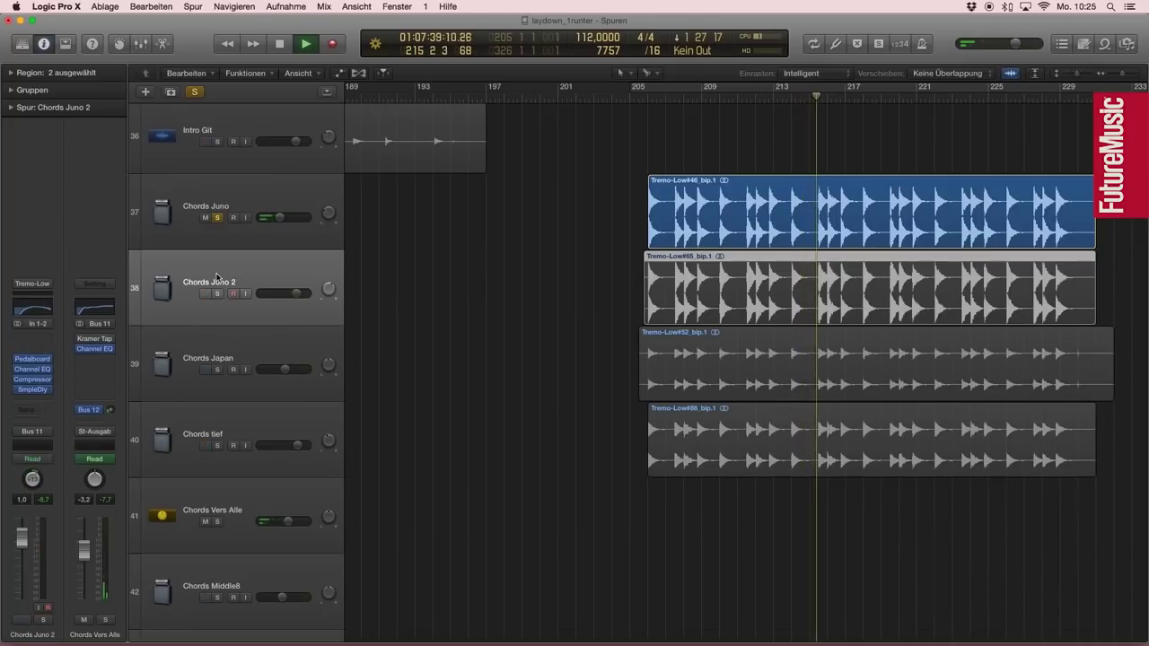
left_click(217, 296)
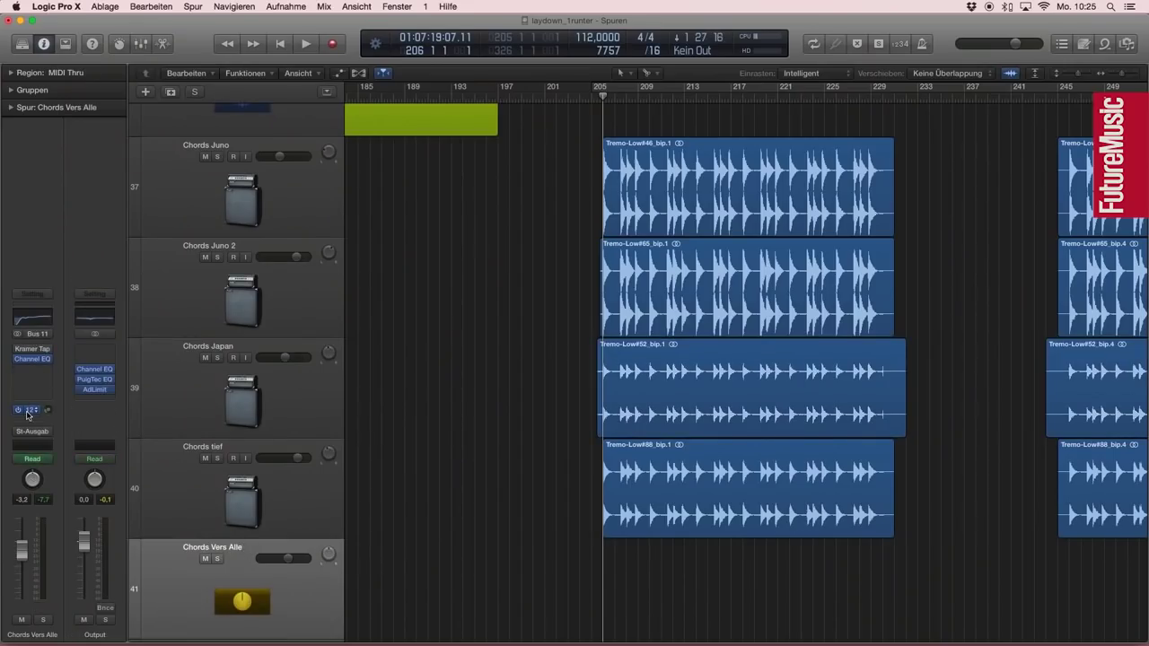
Step: Solo Aux 11 during playback and examine its Amp Designer plug-in, closing the window
left_click(105, 621)
key("space")
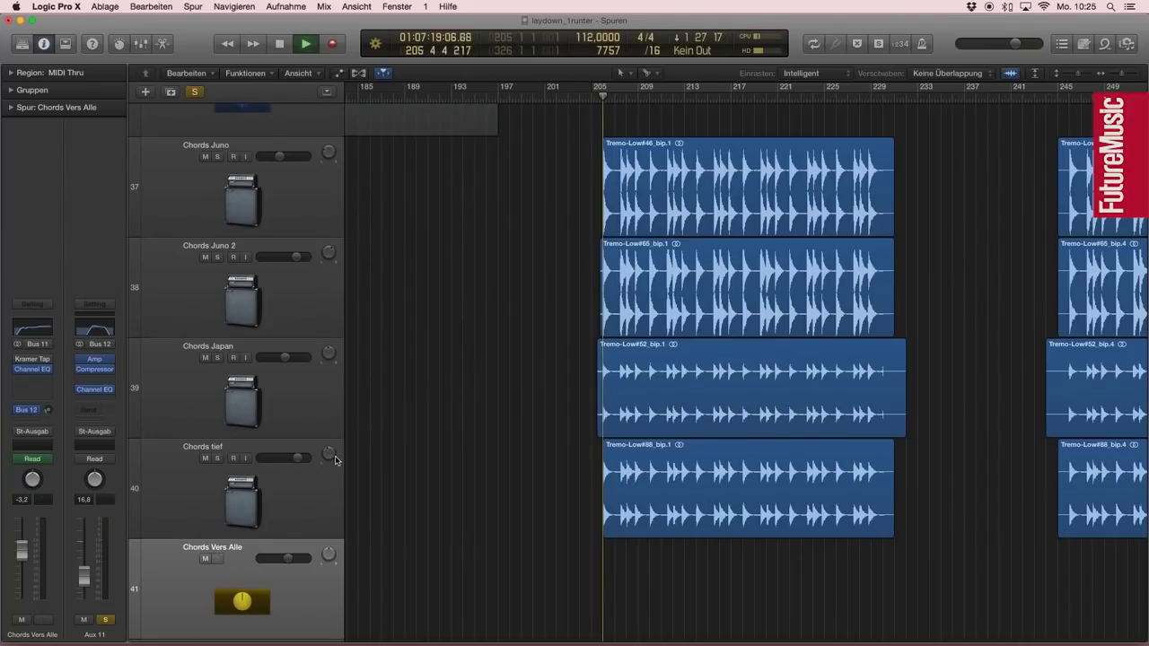
left_click(95, 359)
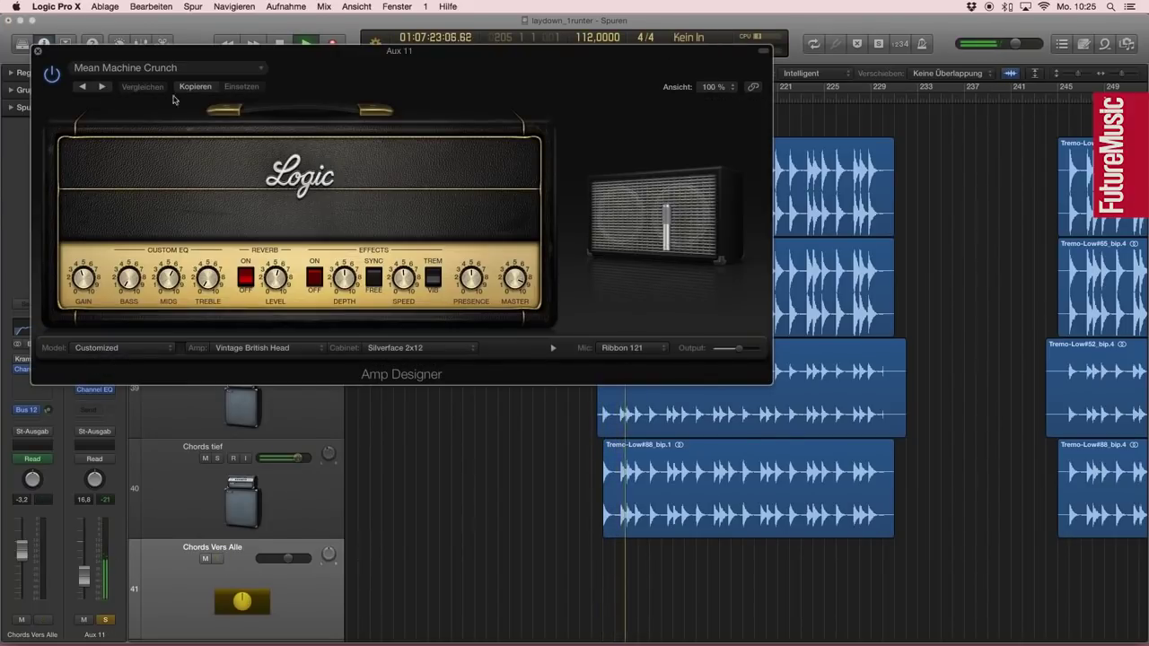
left_click_drag(52, 81, 358, 145)
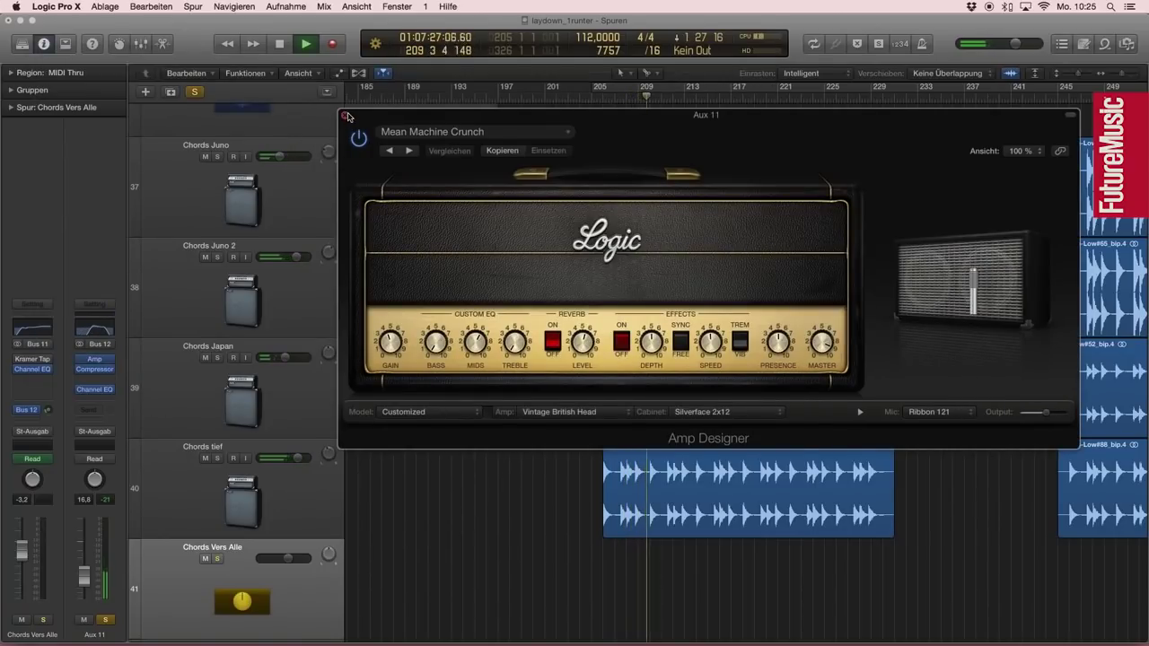
left_click(344, 115)
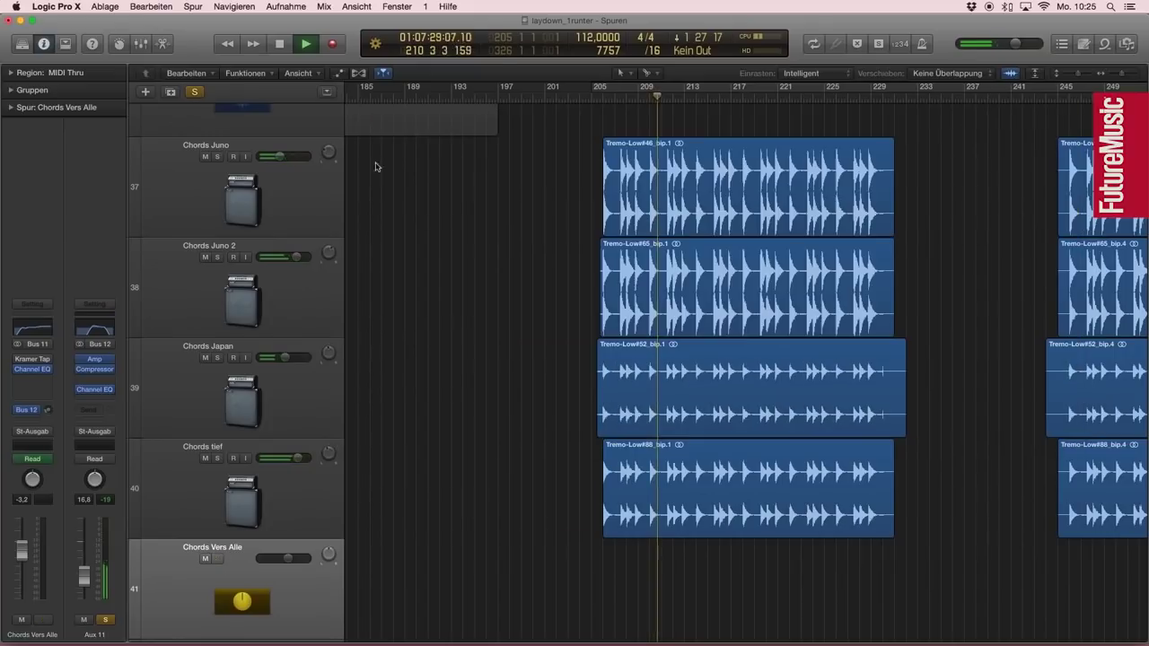
Step: Turn off solo on Aux 11 and solo the four tracks from Chords Juno to Chords tief instead
key("super+Up")
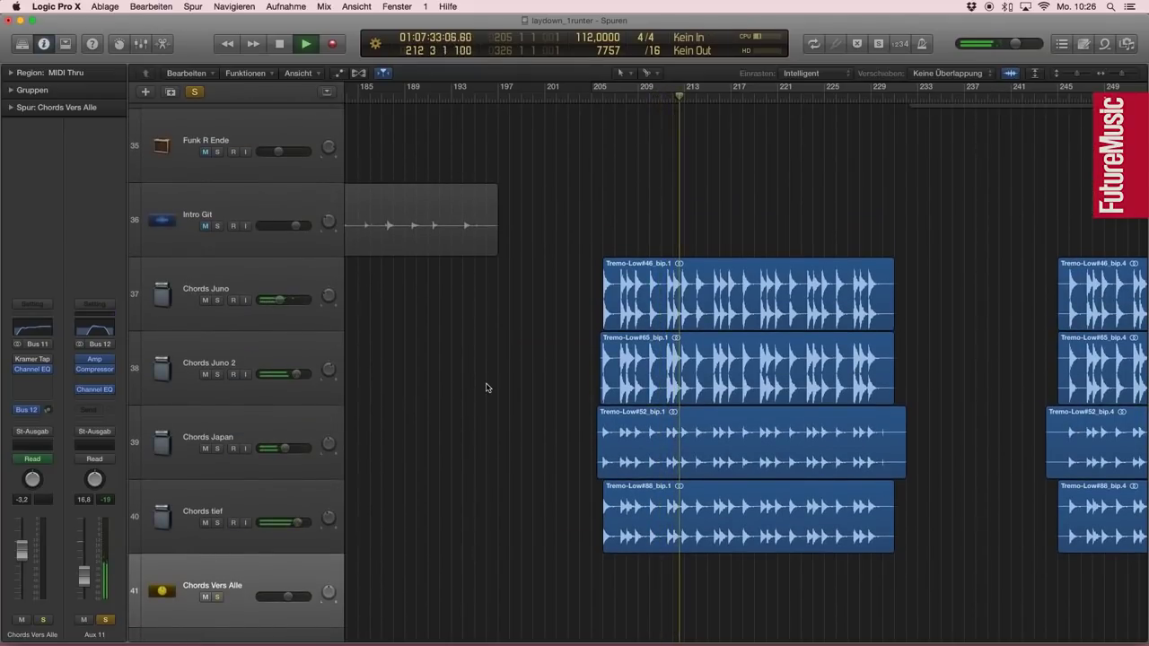
left_click(105, 621)
left_click_drag(216, 523, 216, 328)
left_click(215, 337)
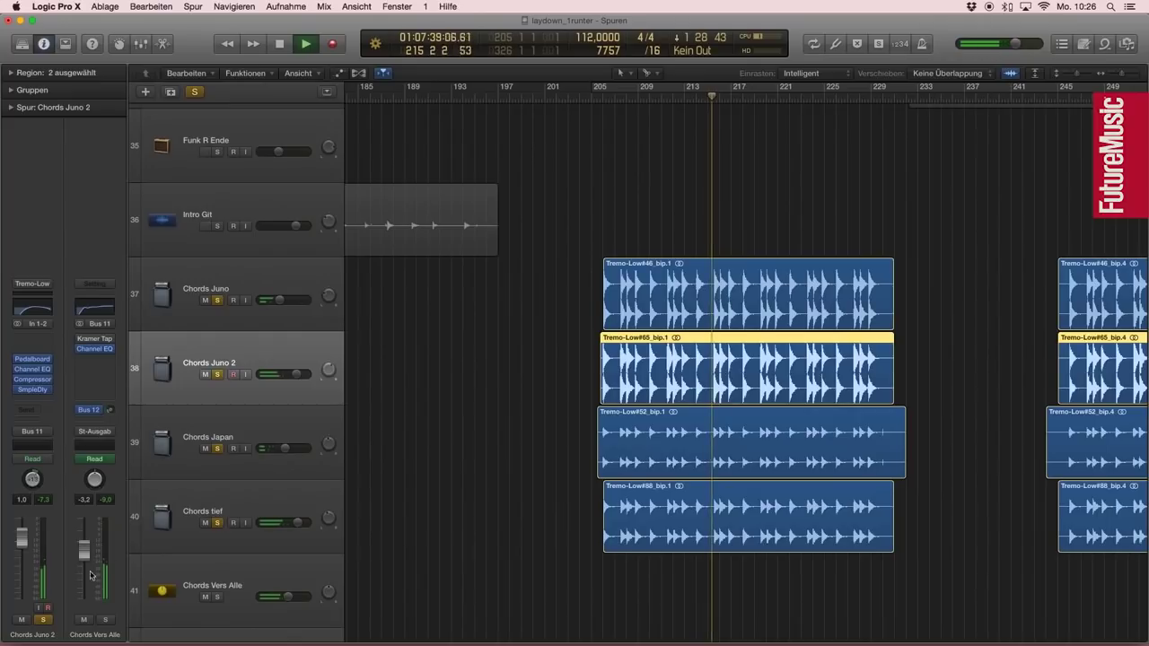
Step: Select Chords Vers Alle and compare the chords with and without Aux 11 using its mute and solo
left_click(205, 573)
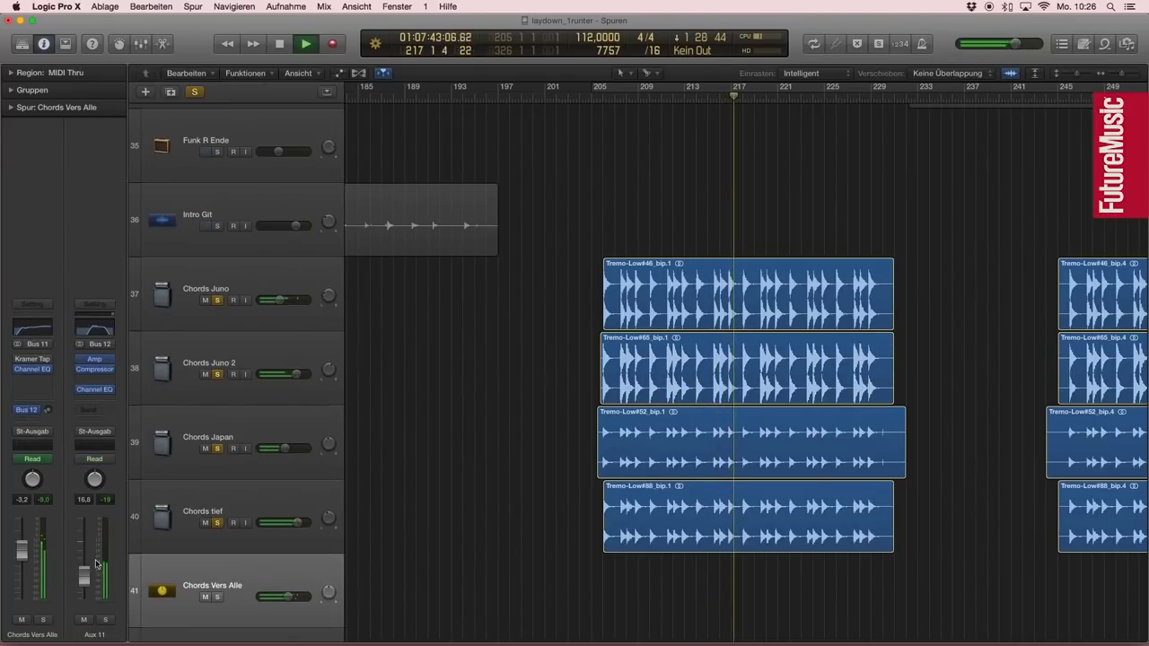
left_click(83, 620)
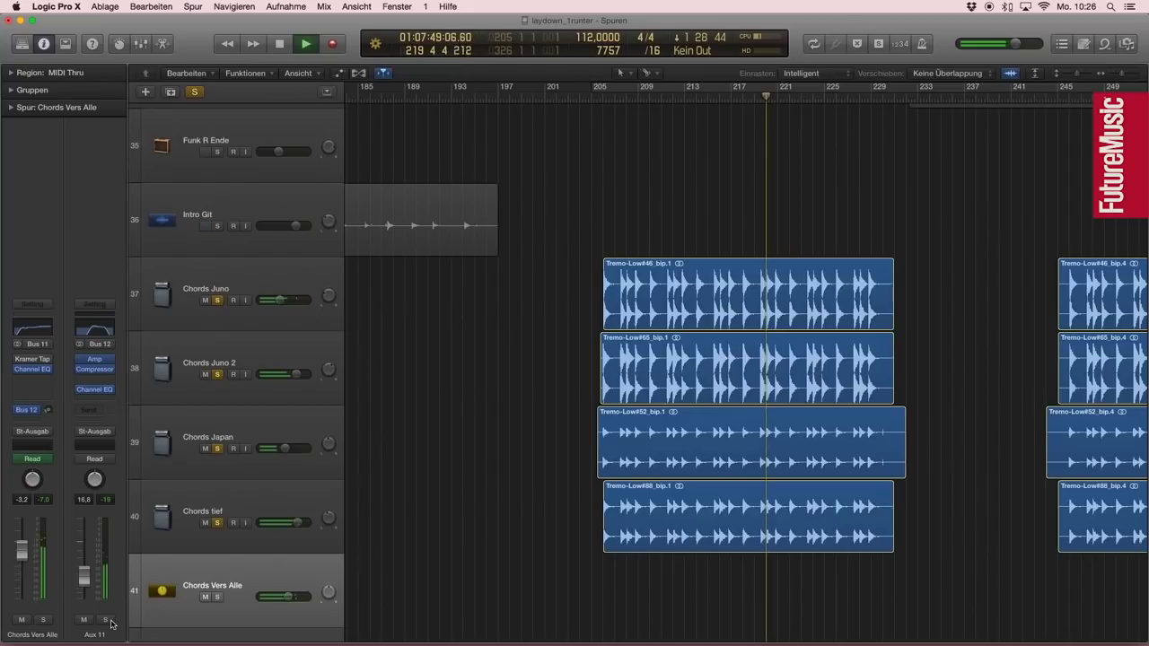
left_click(106, 620)
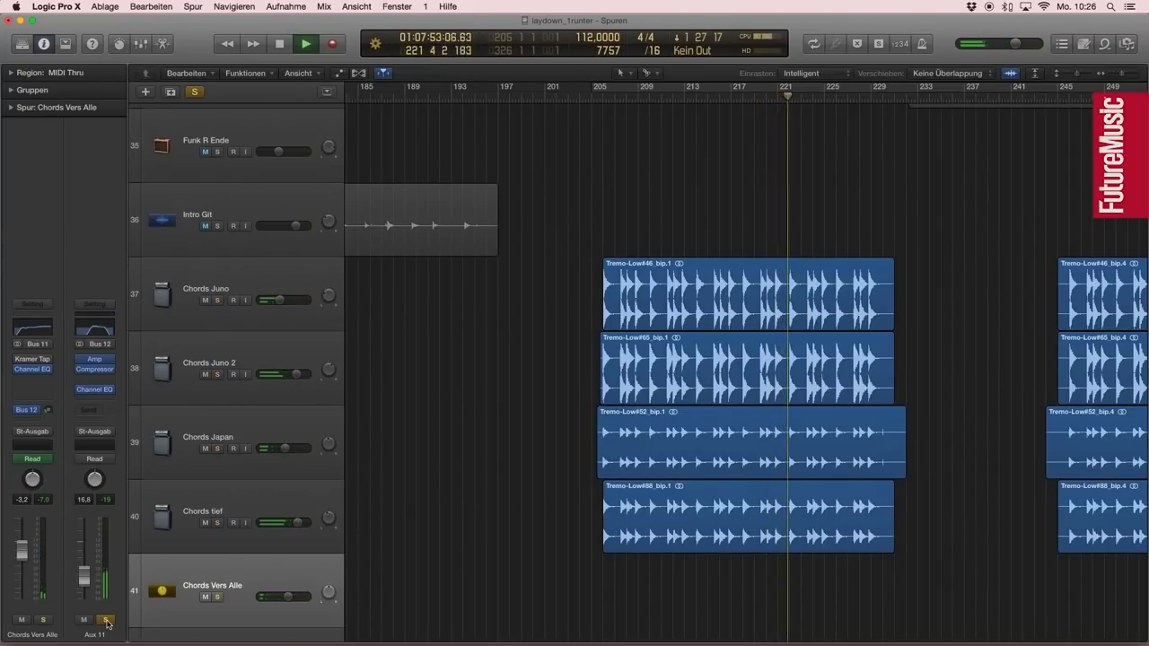
left_click(106, 620)
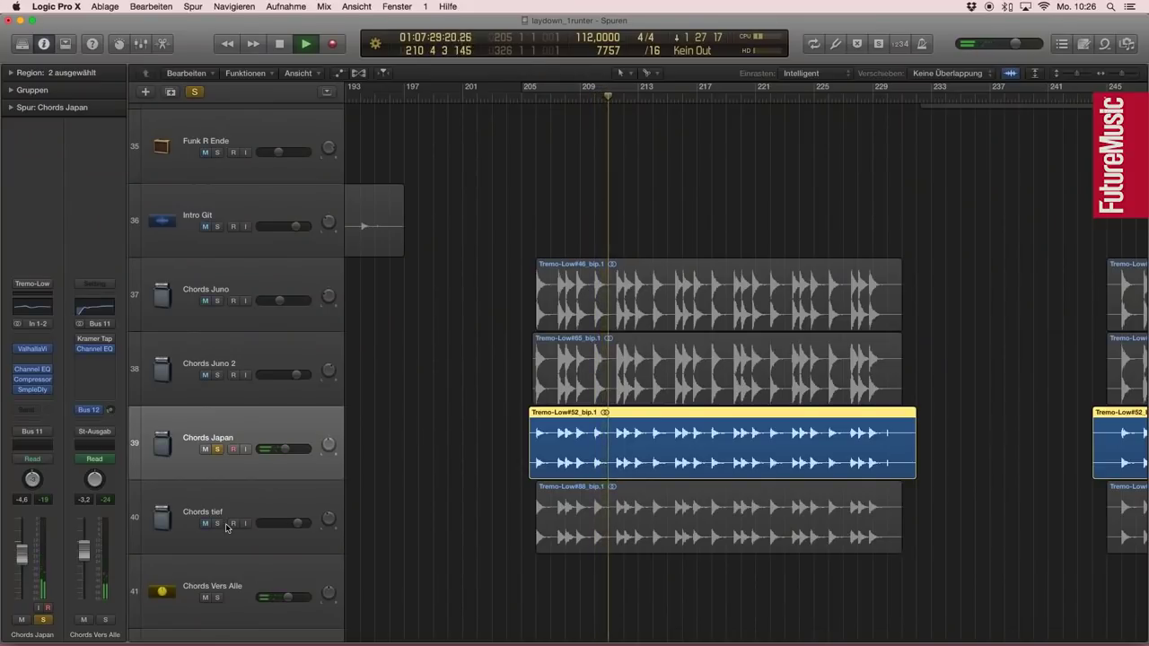
Step: Add Chords tief to the soloed Chords Japan and survey the surrounding chord and guitar regions
left_click(218, 524)
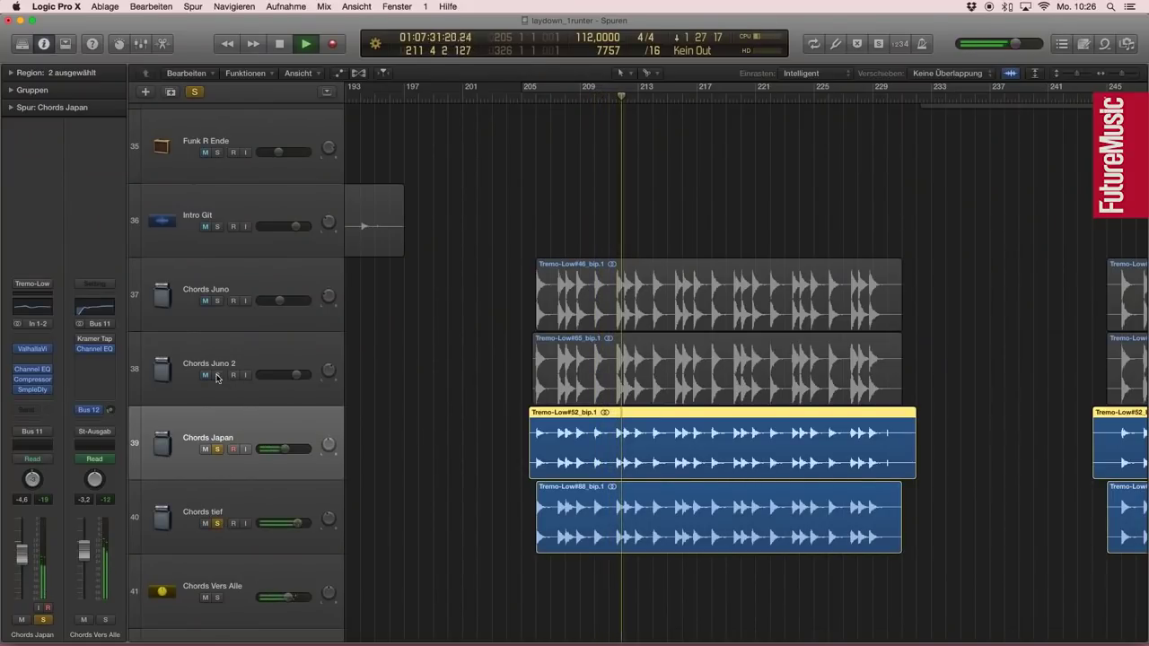
scroll(508, 464, "down", 5)
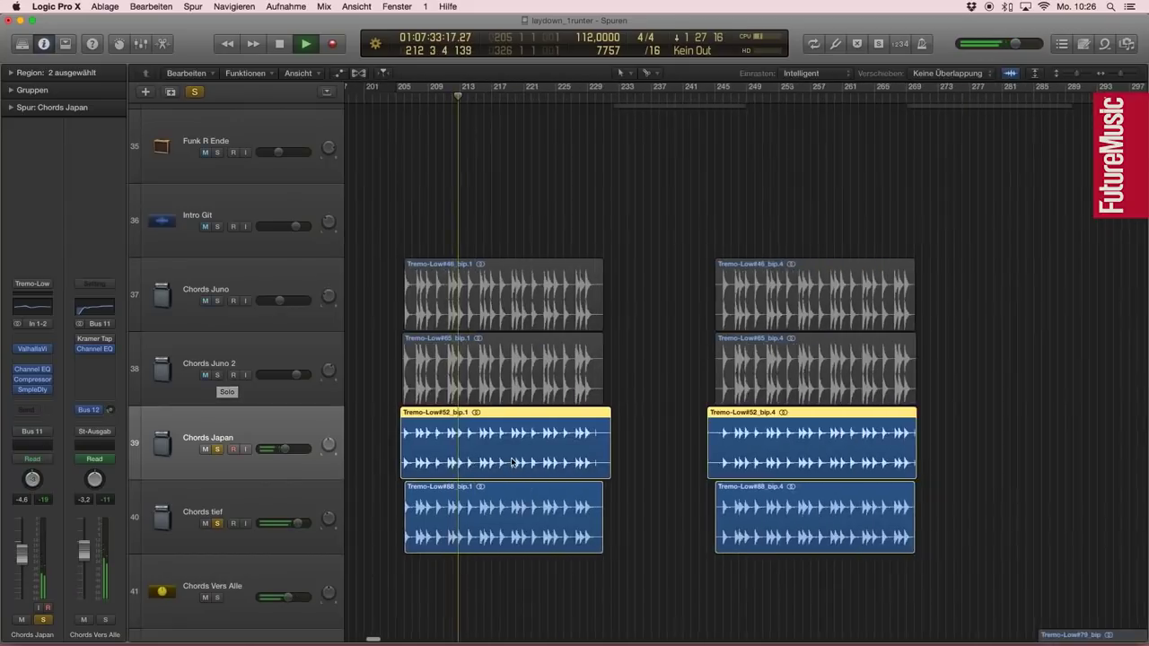
scroll(511, 462, "down", 3)
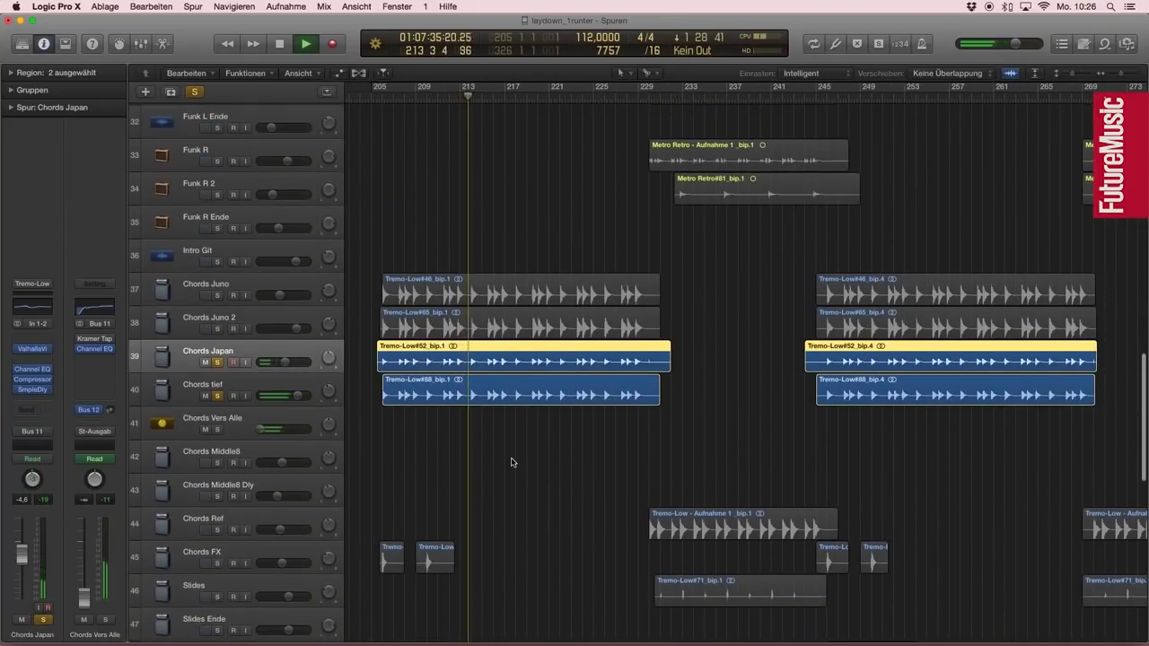
scroll(511, 463, "down", 3)
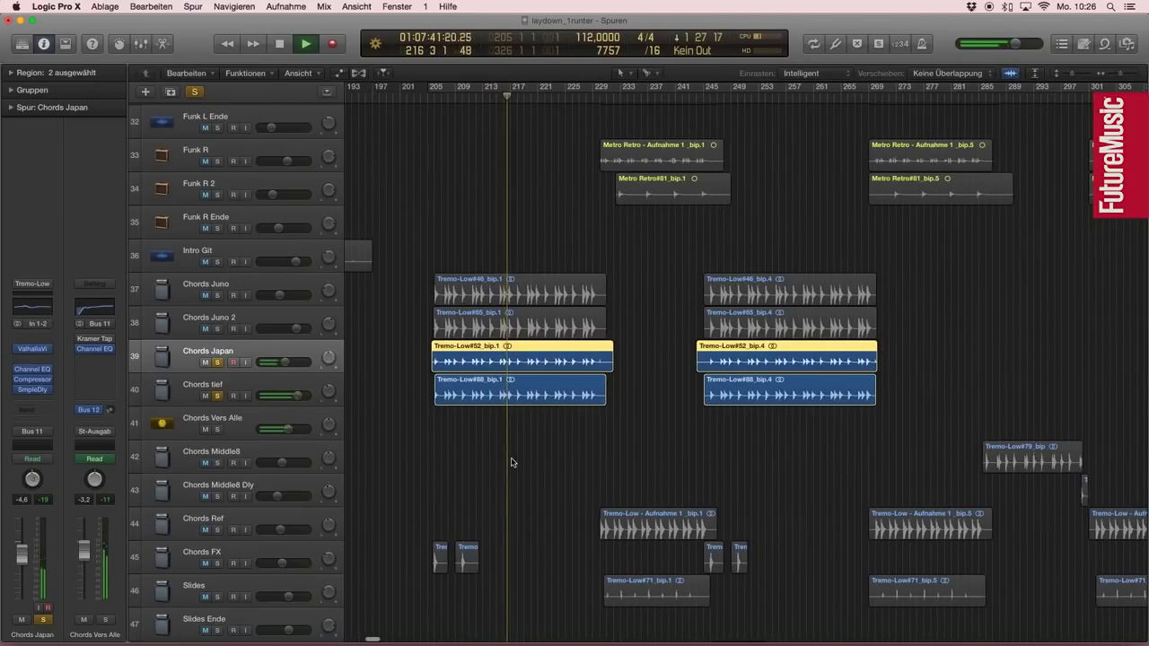
key("super+Up")
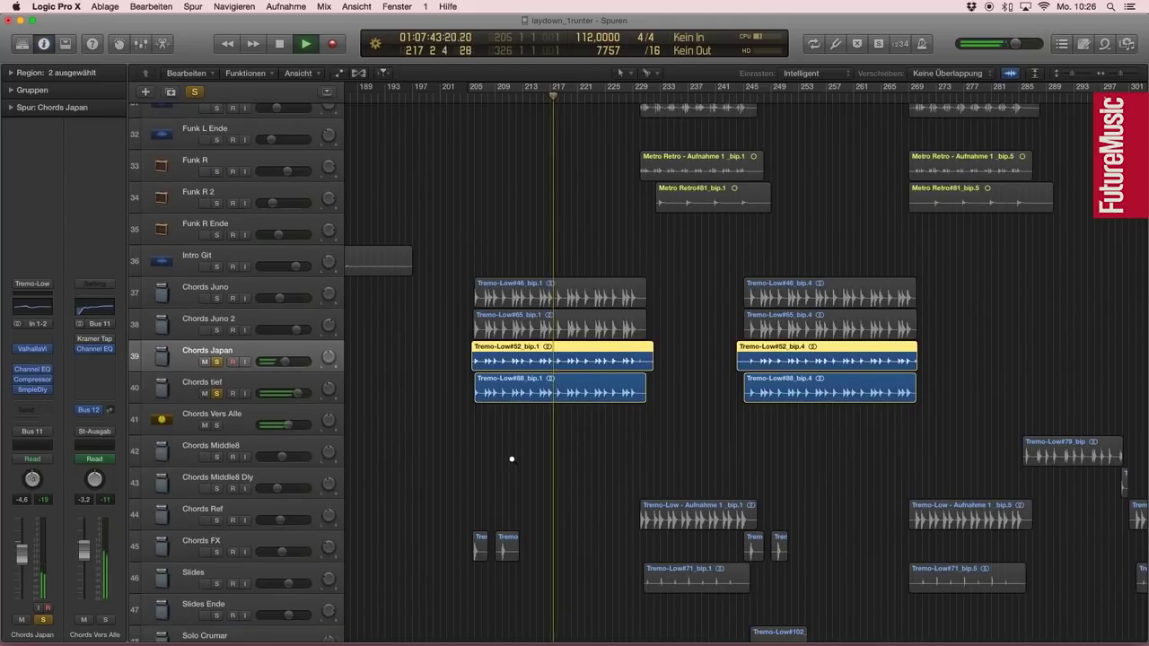
Step: Add Chords Ref, Slides and Chords FX to the soloed tracks and select Chords FX
left_click(217, 521)
left_click(216, 583)
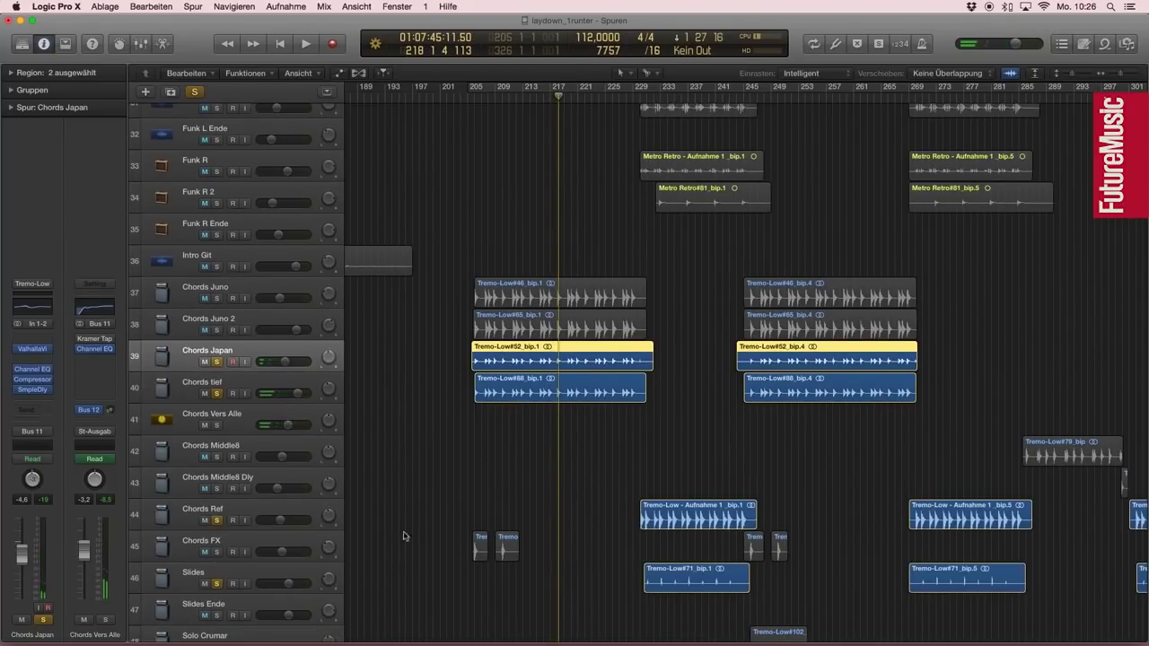
left_click(490, 498)
left_click(216, 552)
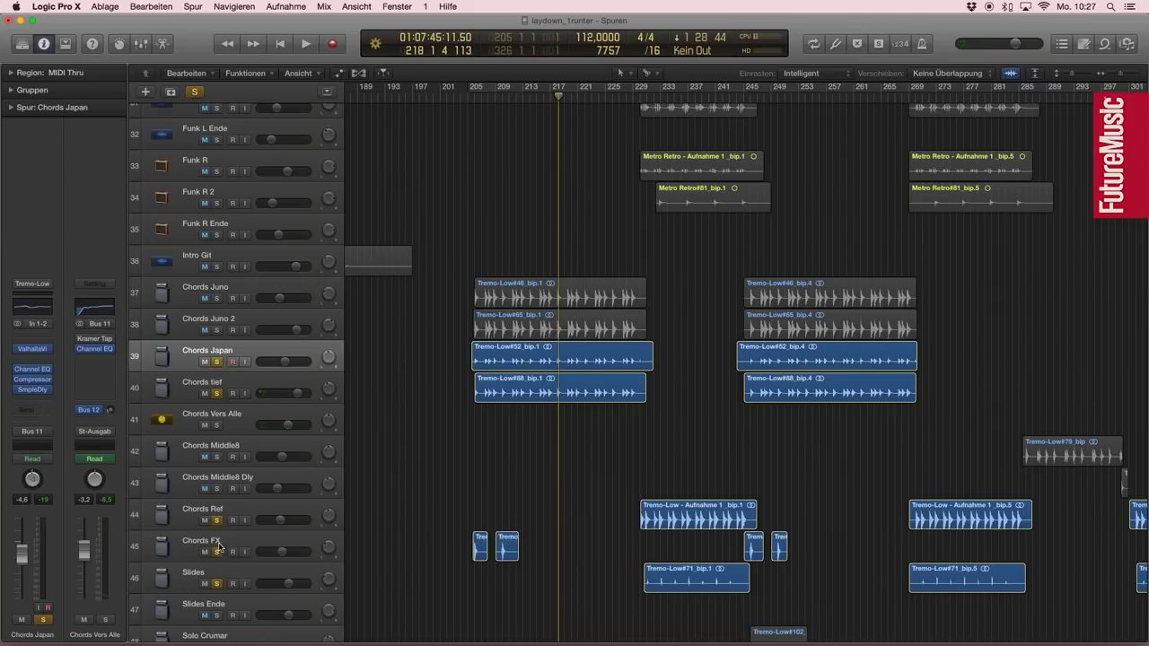
left_click(204, 541)
Step: Play the soloed tracks from bar 206, stop playback and enlarge the first Chords FX regions
left_click(473, 97)
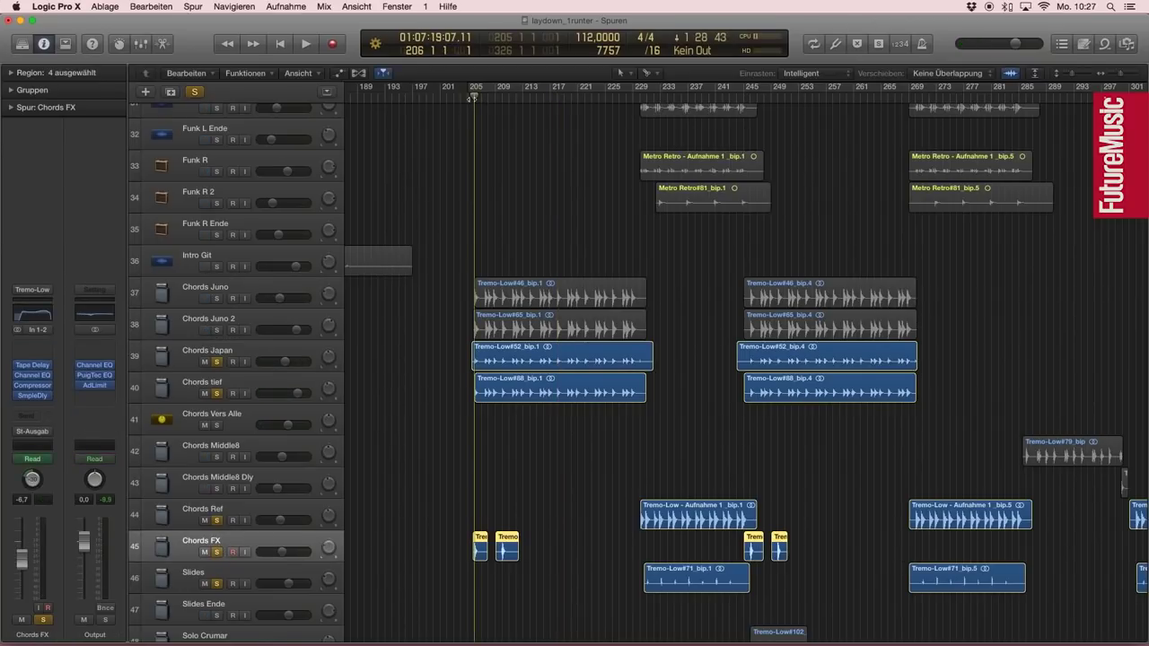
key("space")
key("super+Right")
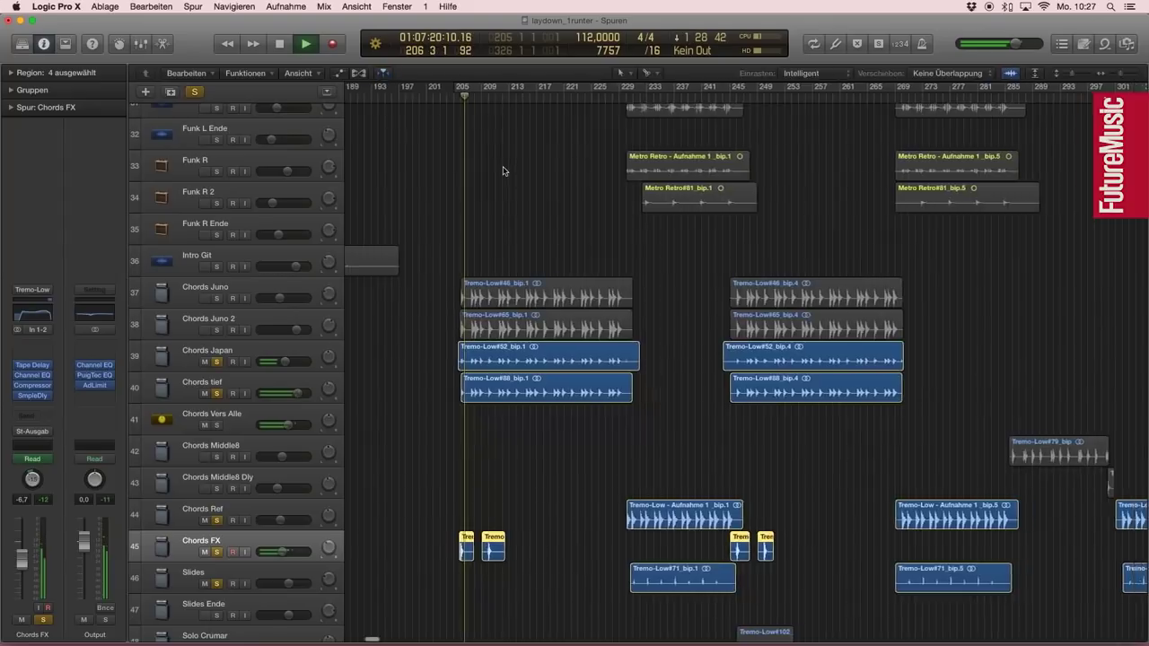
key("space")
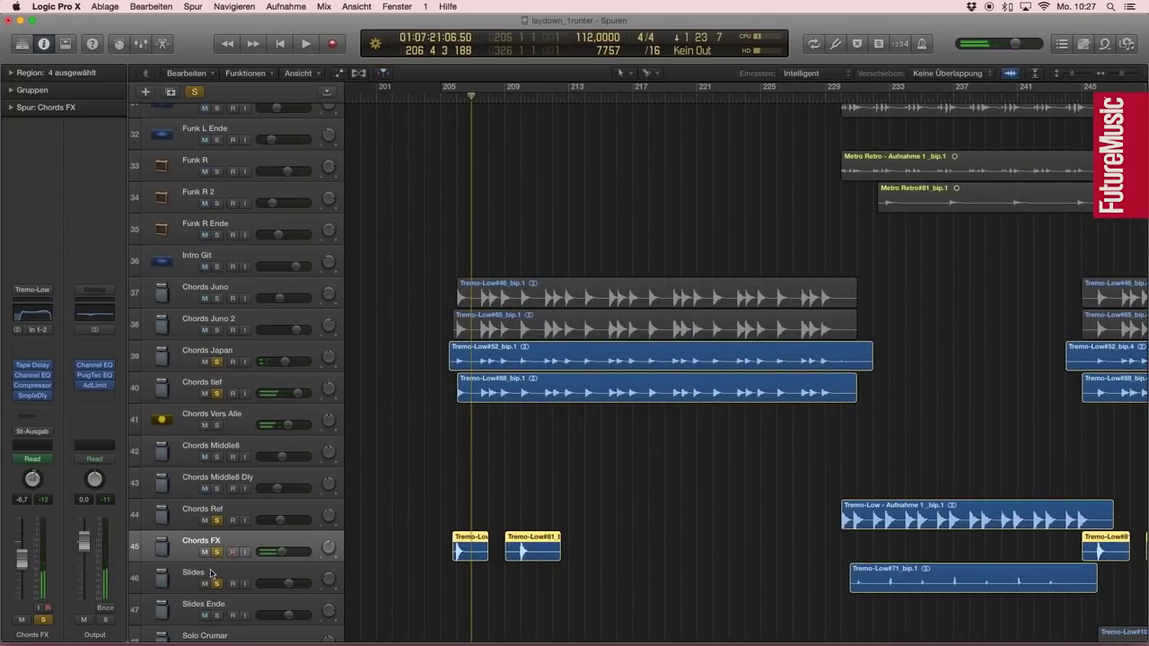
key("super+Down")
left_click(444, 477)
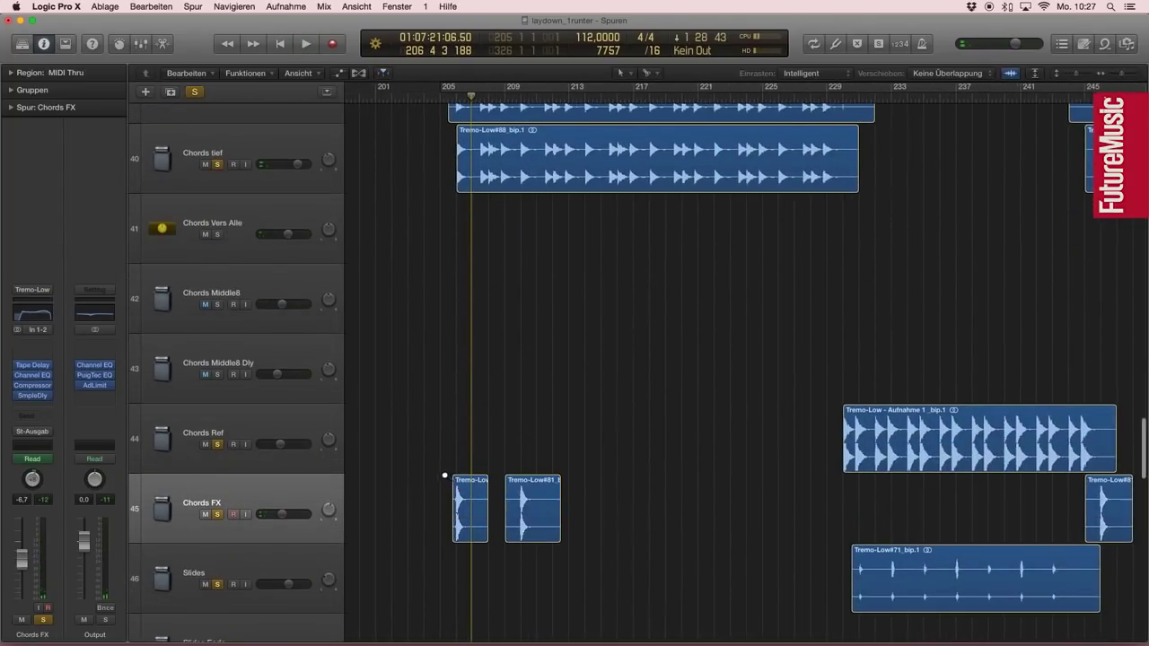
key("super+Right")
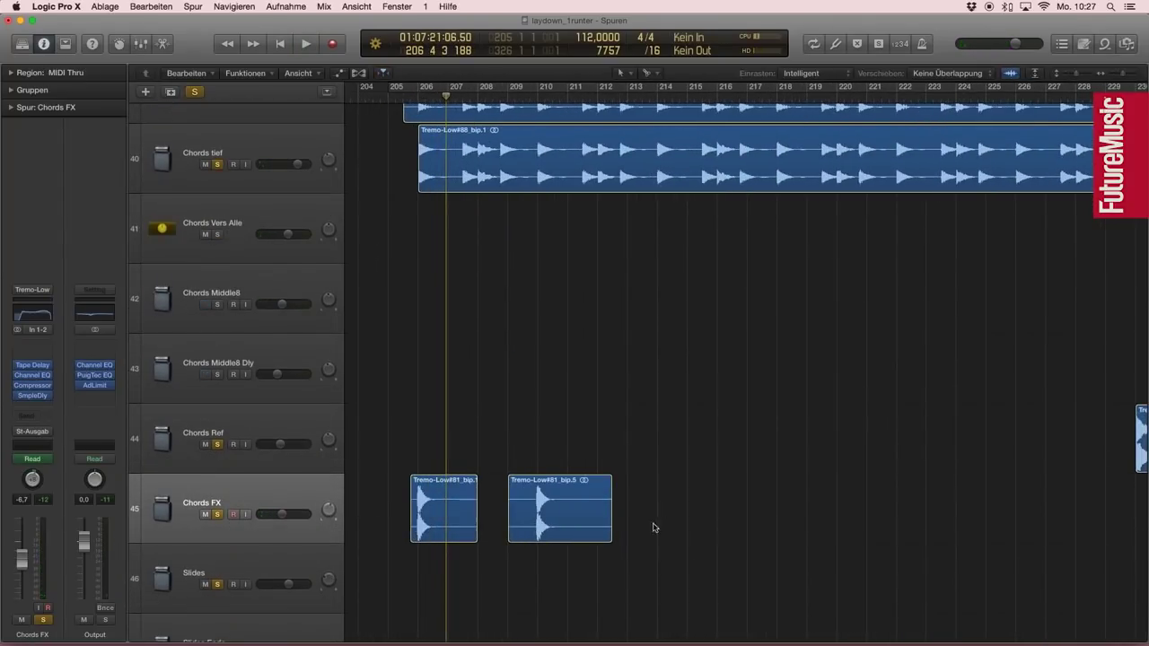
Step: Solo only Chords FX and place the playhead at bar 205
left_click(217, 514, "alt")
left_click(389, 100)
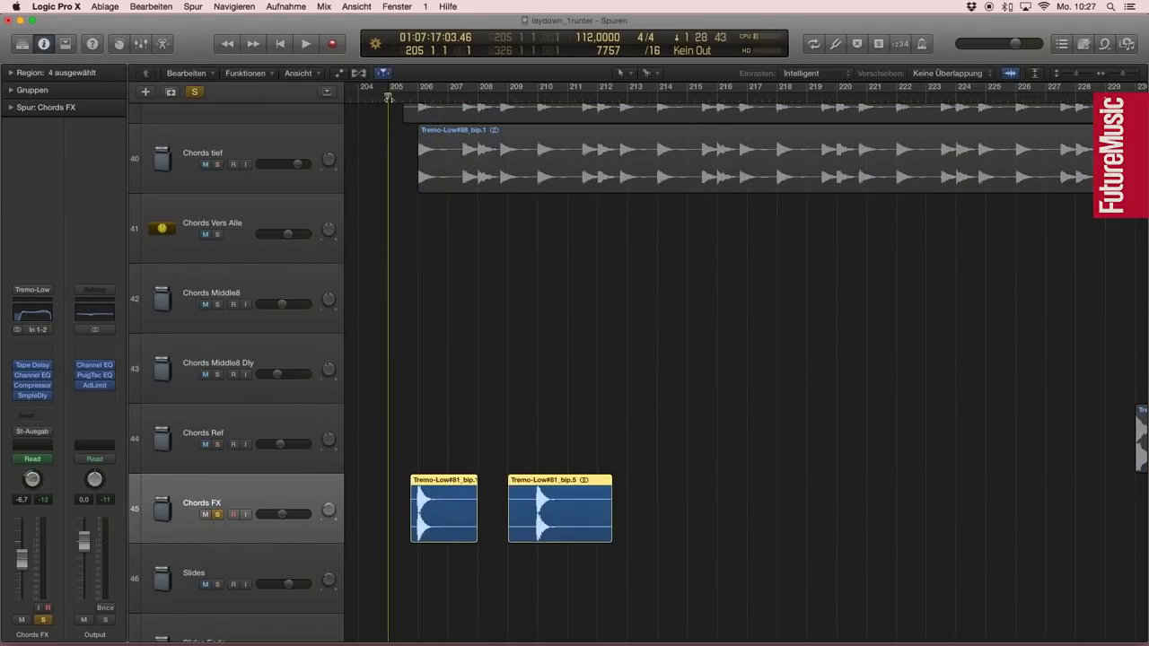
left_click(389, 100)
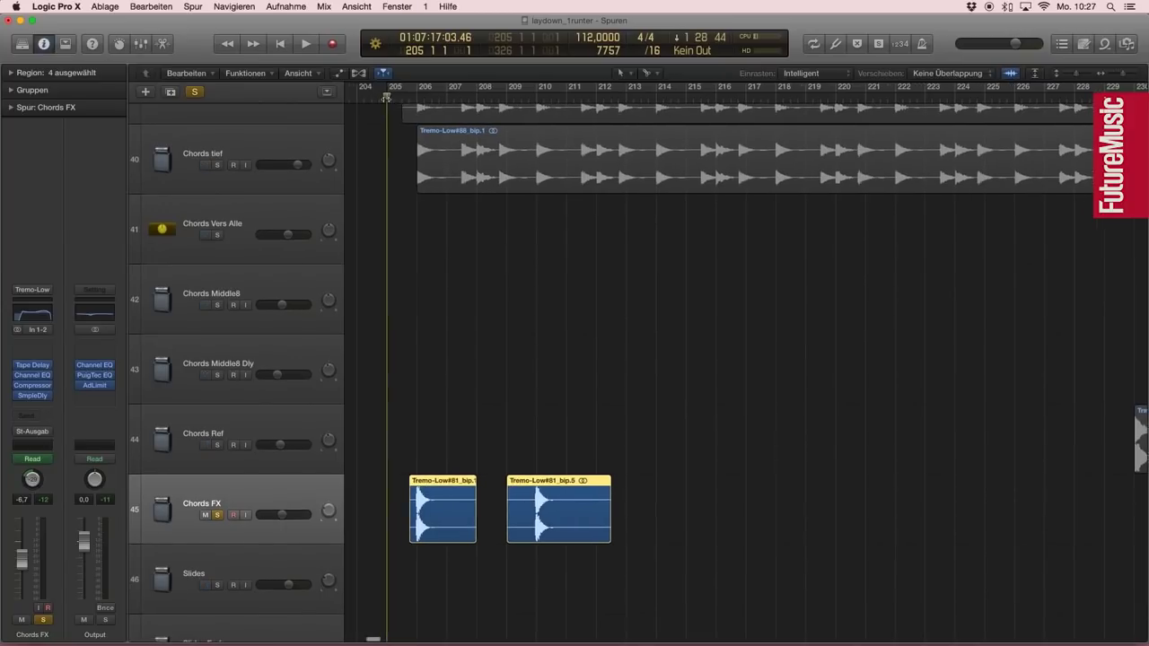
scroll(402, 123, "left", 3)
key("super+Up")
Step: Play the soloed Chords FX track and open its Tape Delay plug-in
key("space")
left_click(202, 498)
left_click(38, 366)
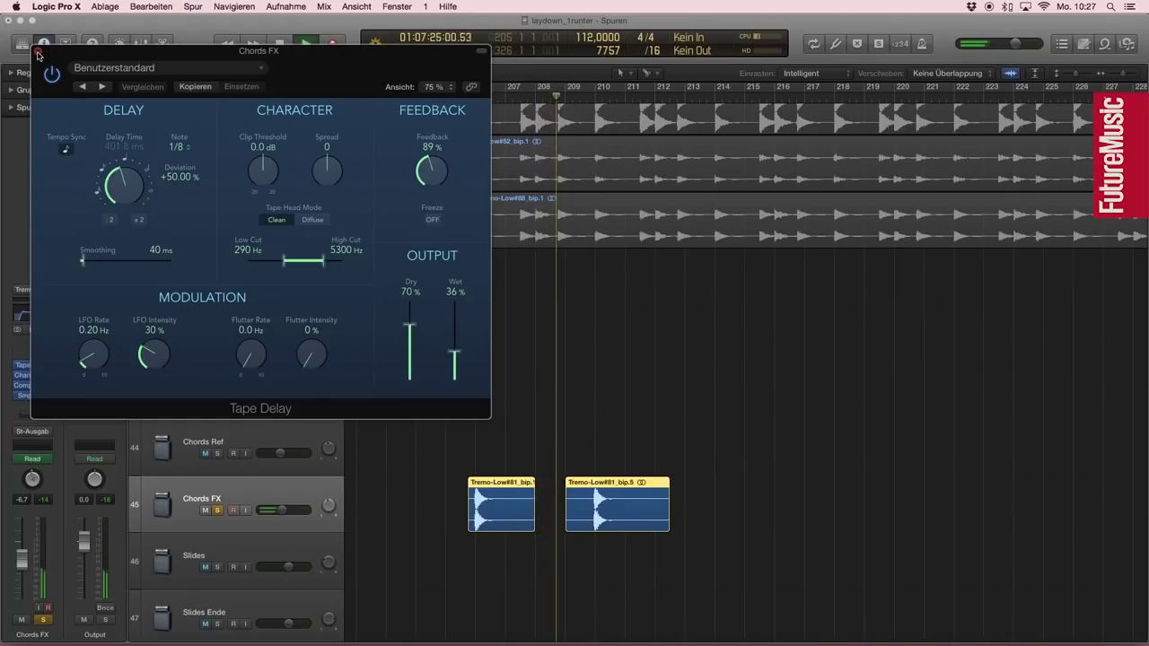
Step: Close the Tape Delay plug-in, show the track automation and display the Pan automation of Chords FX
left_click(36, 53)
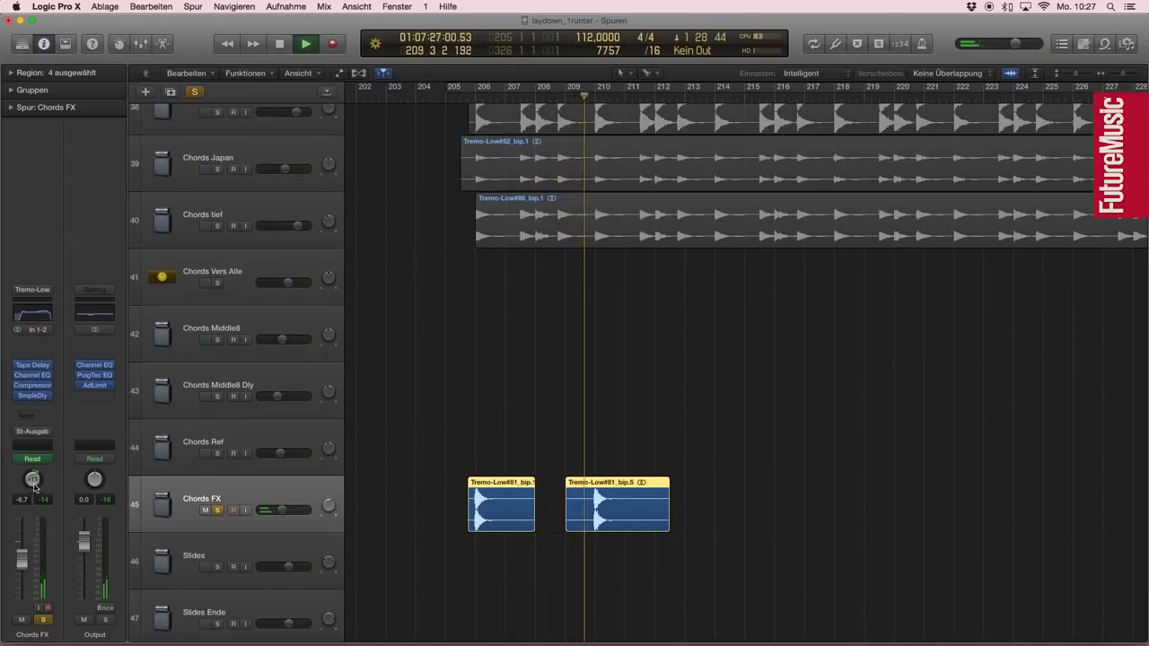
key("a")
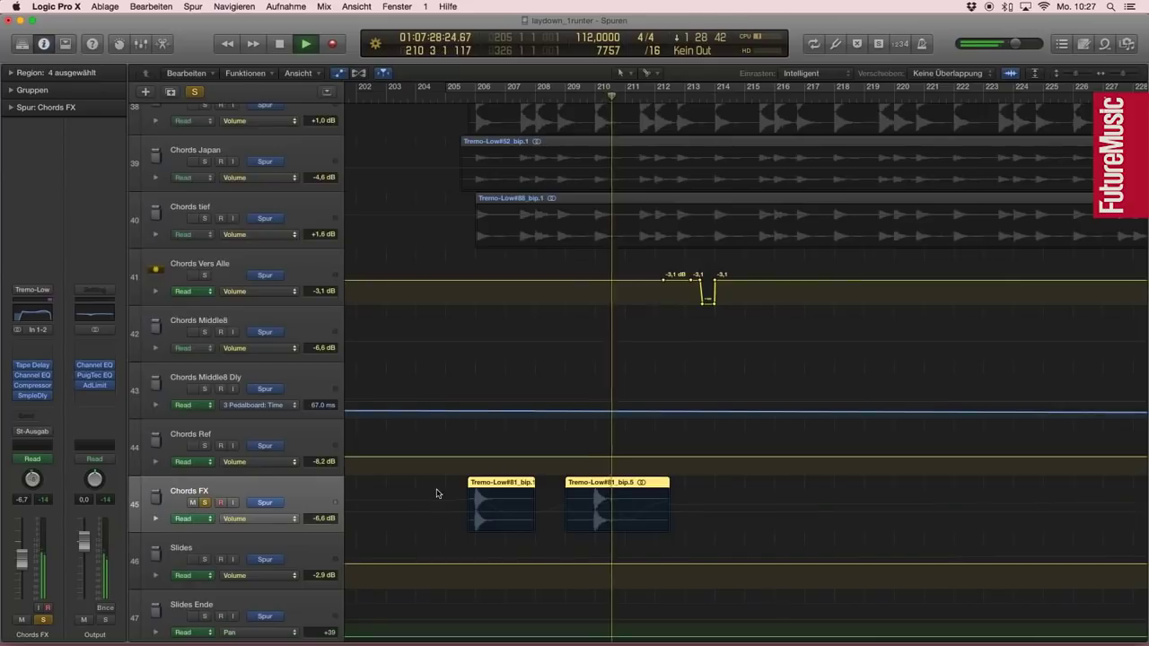
left_click(251, 494)
left_click(263, 506)
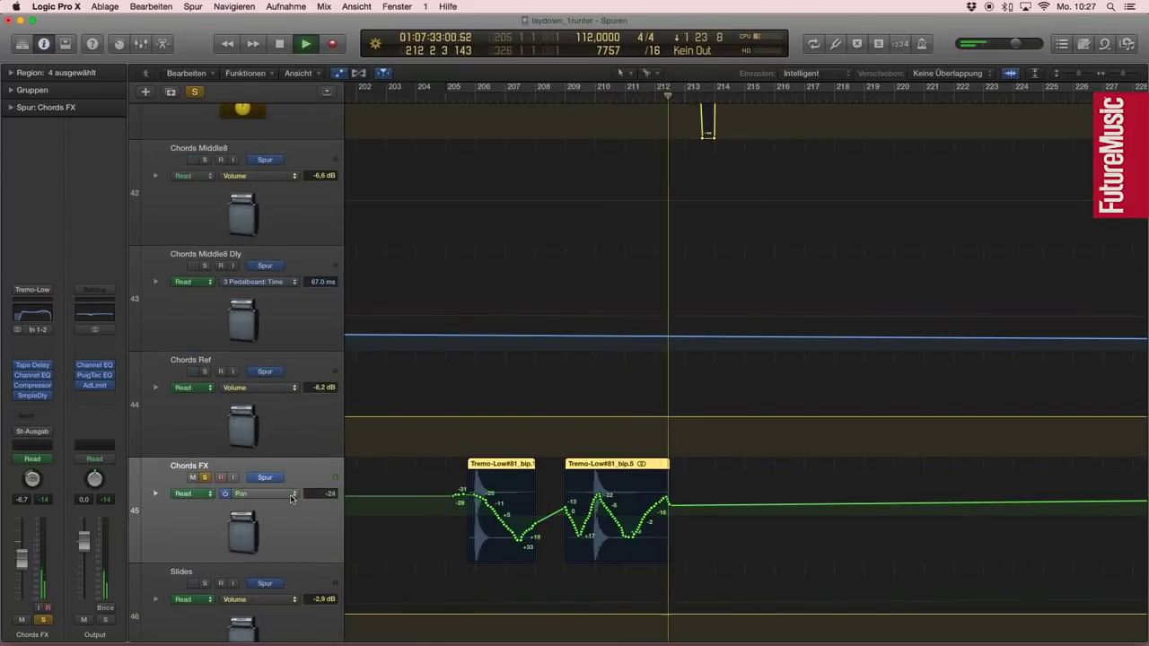
Step: Switch the Chords FX automation lane back to Volume and magnify the start of its first region
left_click(256, 493)
left_click(268, 475)
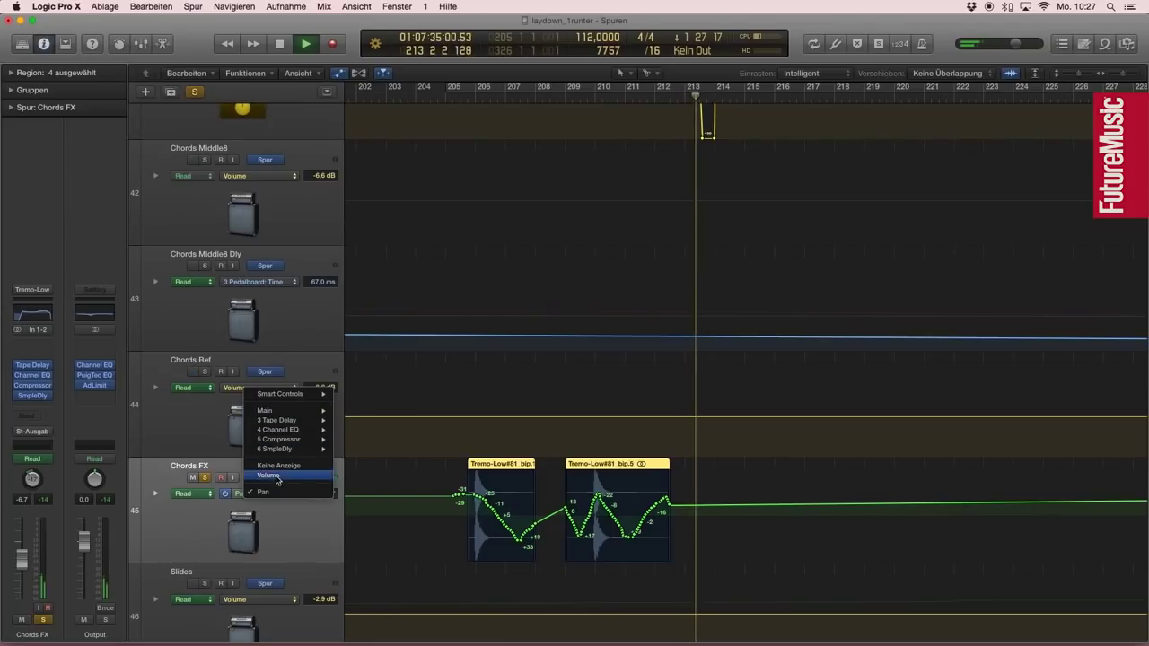
key("super+Up")
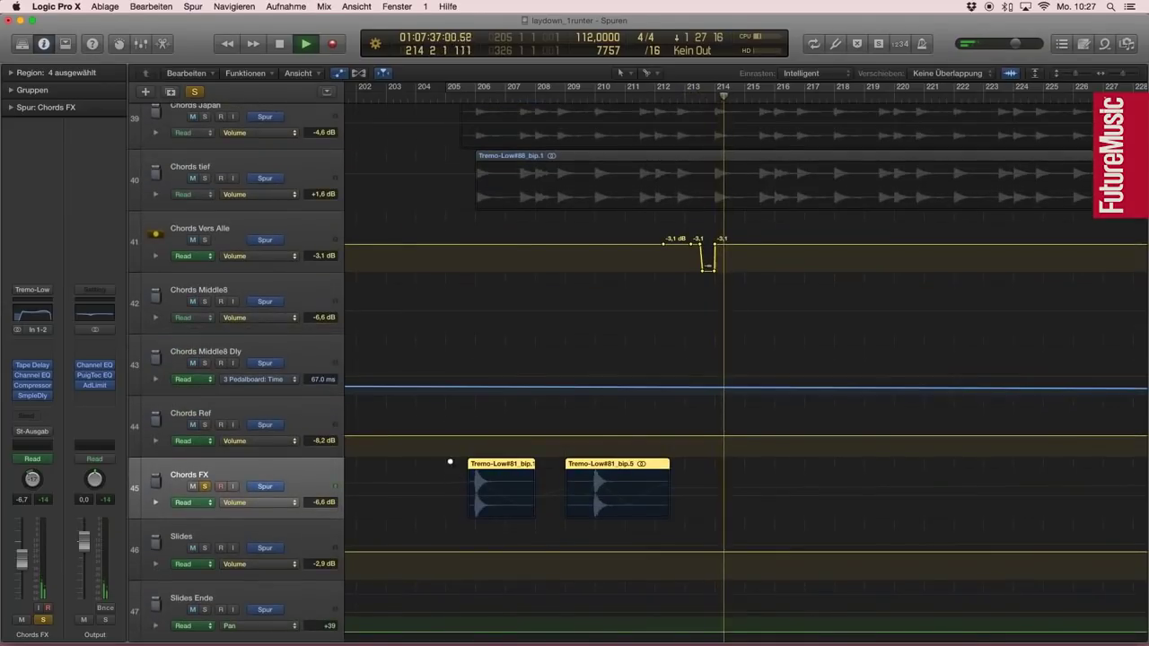
key("z")
key("super+Right")
key("super+Down")
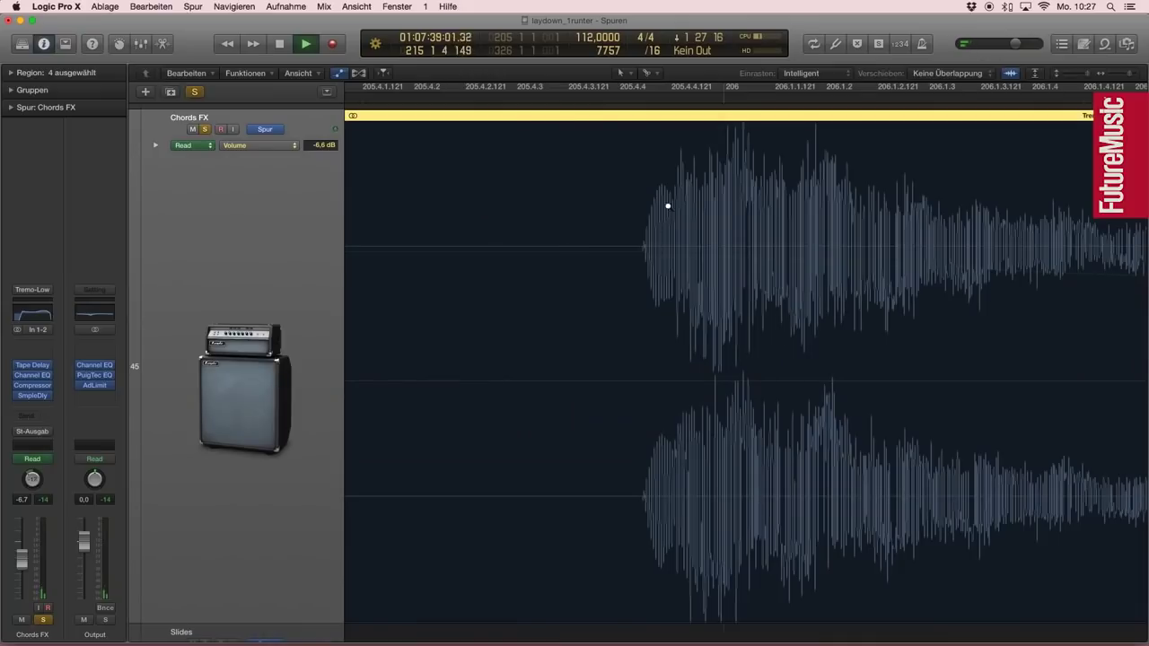
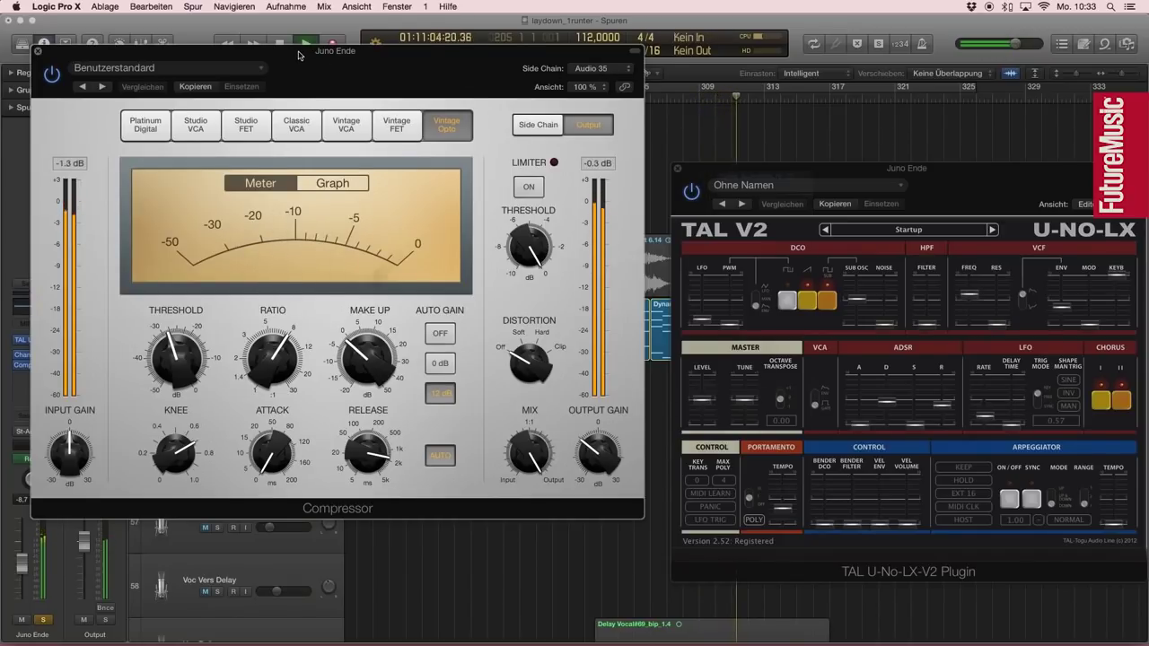
Step: Close the Compressor and TAL U-No-LX plug-in windows of the Juno Ende track
left_click_drag(298, 56, 330, 72)
key("super+w")
left_click(677, 169)
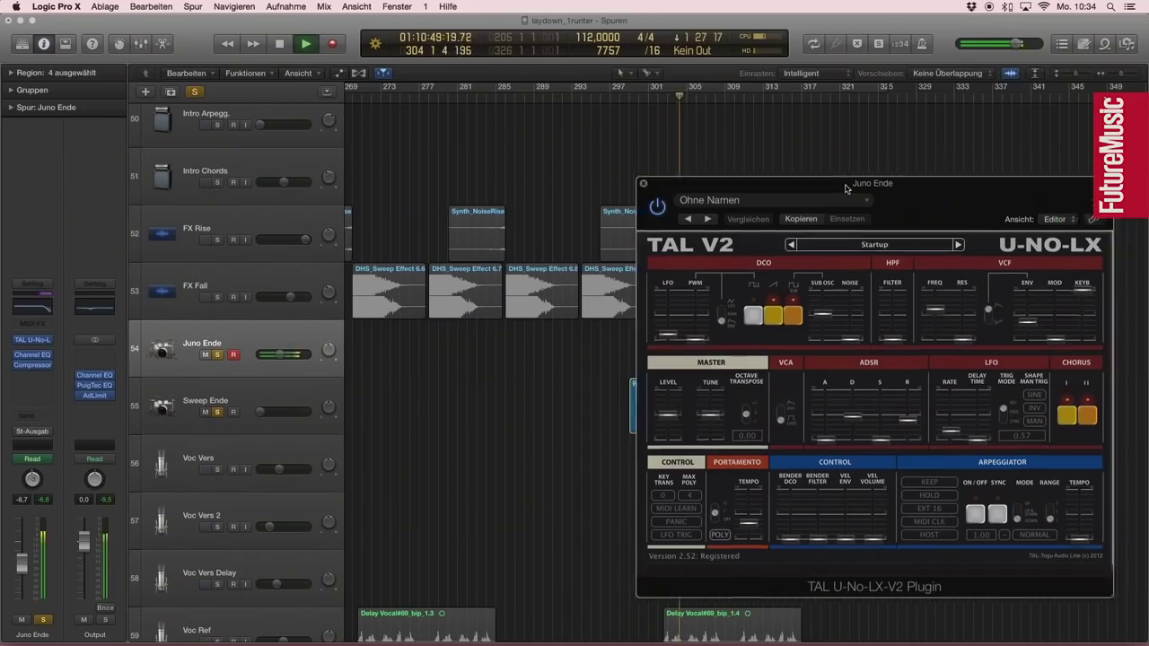
Step: Move the TAL U-No-LX window clear of the Dynamic Soft Pad regions, stop playback and enlarge the tracks
left_click_drag(846, 189, 652, 357)
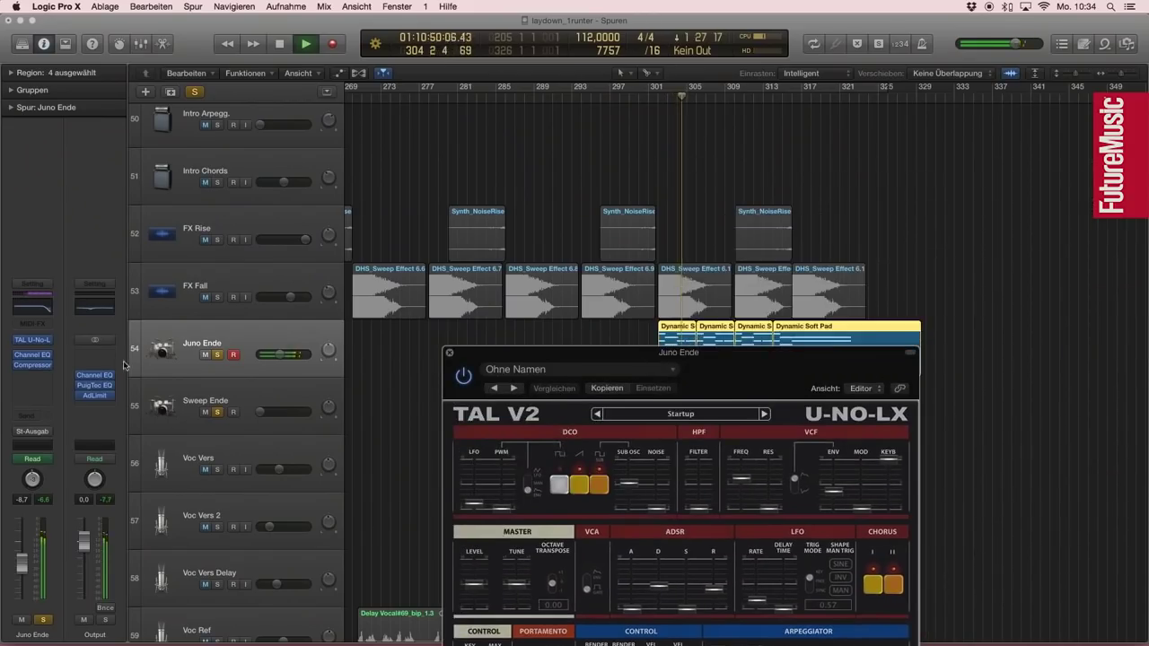
left_click_drag(557, 352, 221, 96)
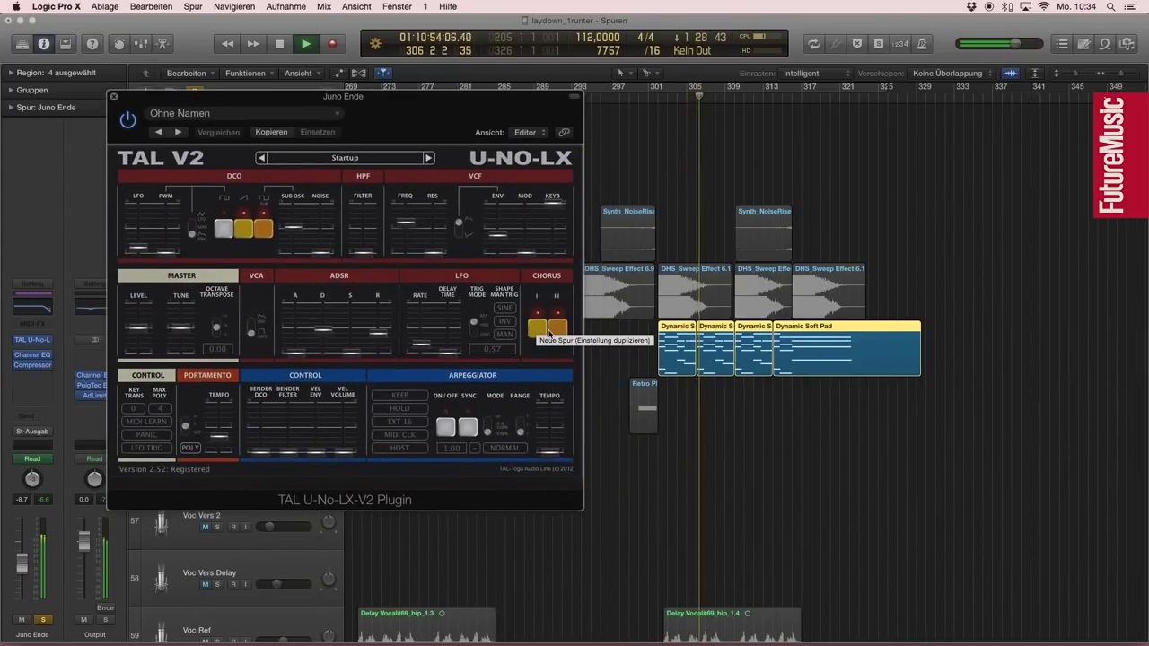
key("space")
left_click(762, 430)
key("super+Down")
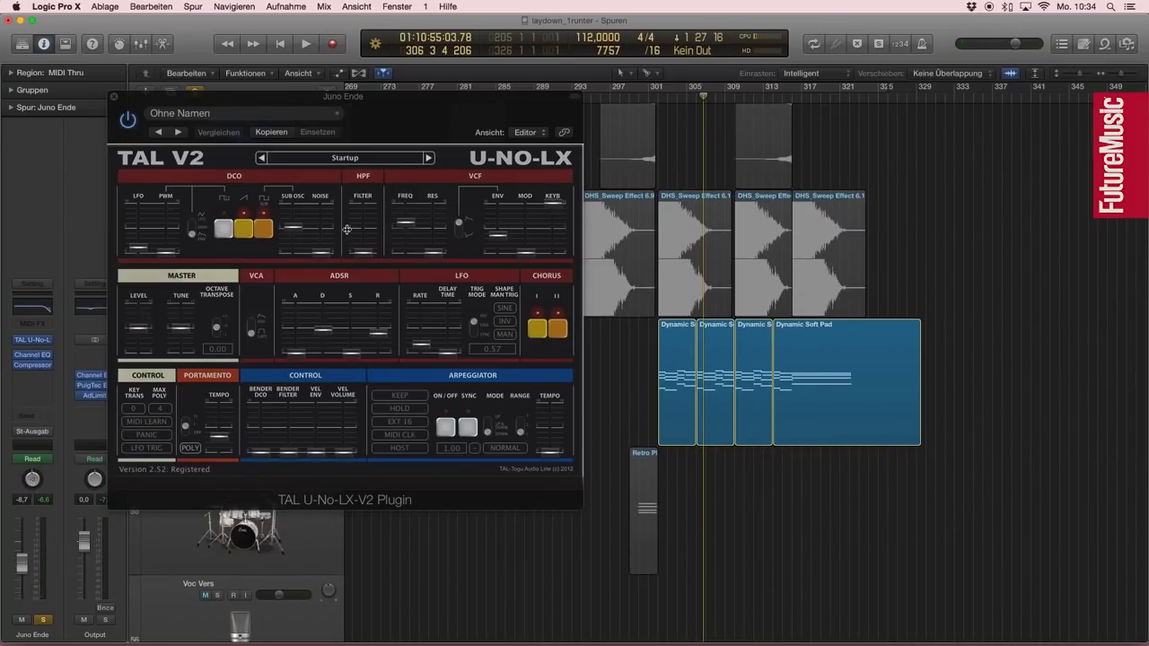
left_click_drag(262, 104, 252, 113)
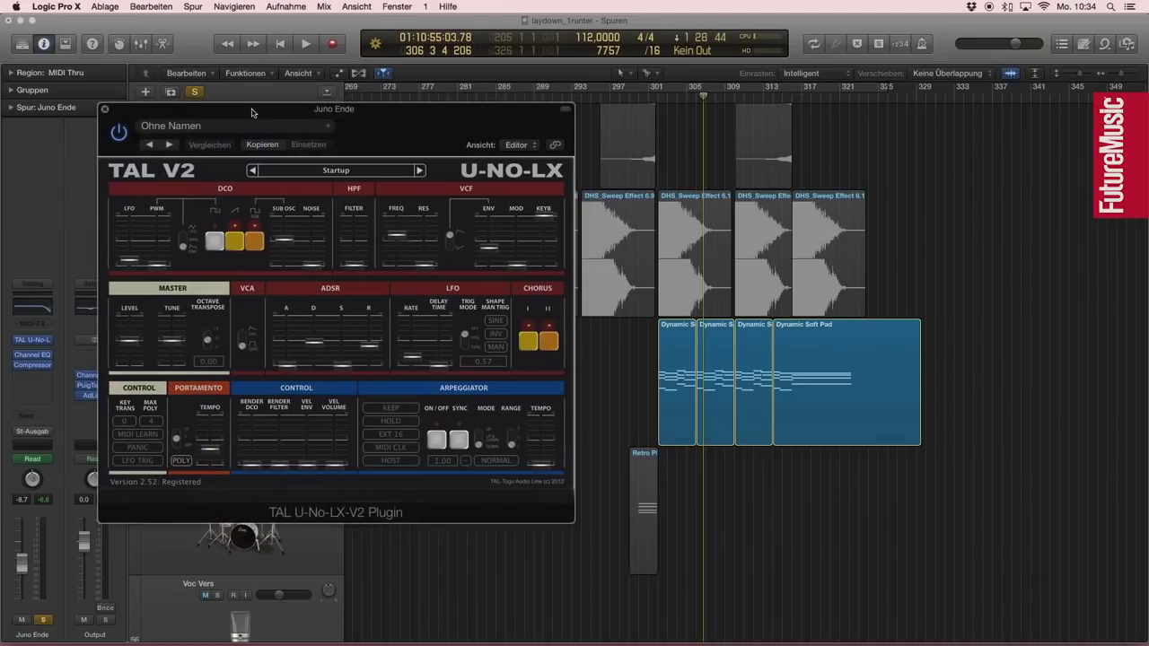
Step: Enlarge the Dynamic Soft Pad regions along the timeline and play the soloed Juno Ende track from about bar 300
left_click(616, 367)
key("super+Right")
key("super+Right")
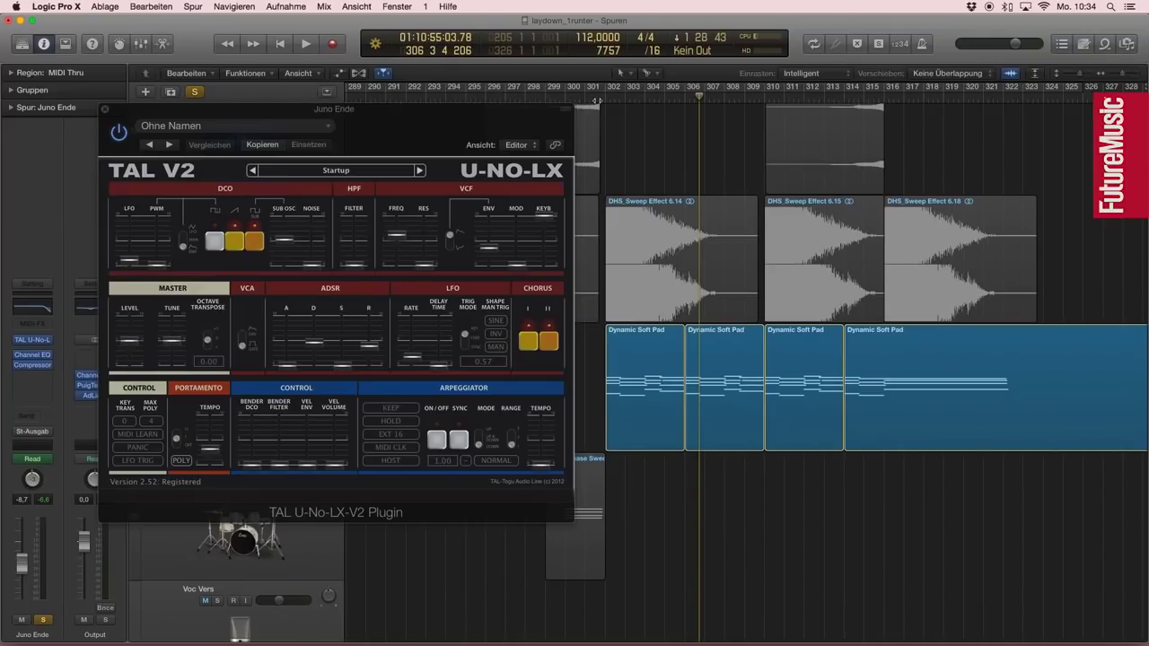
left_click(585, 94)
key("ctrl+m")
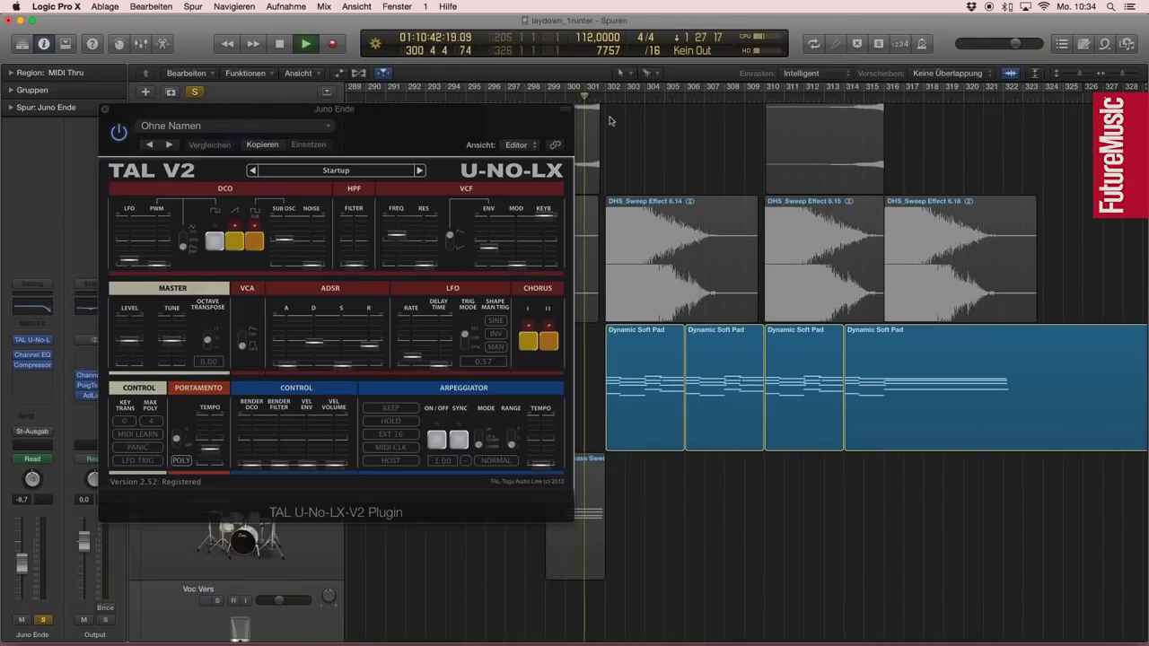
Step: Compare the TAL U-No-LX sound with Chorus I and II off and on, and close the plug-in window
left_click(533, 344)
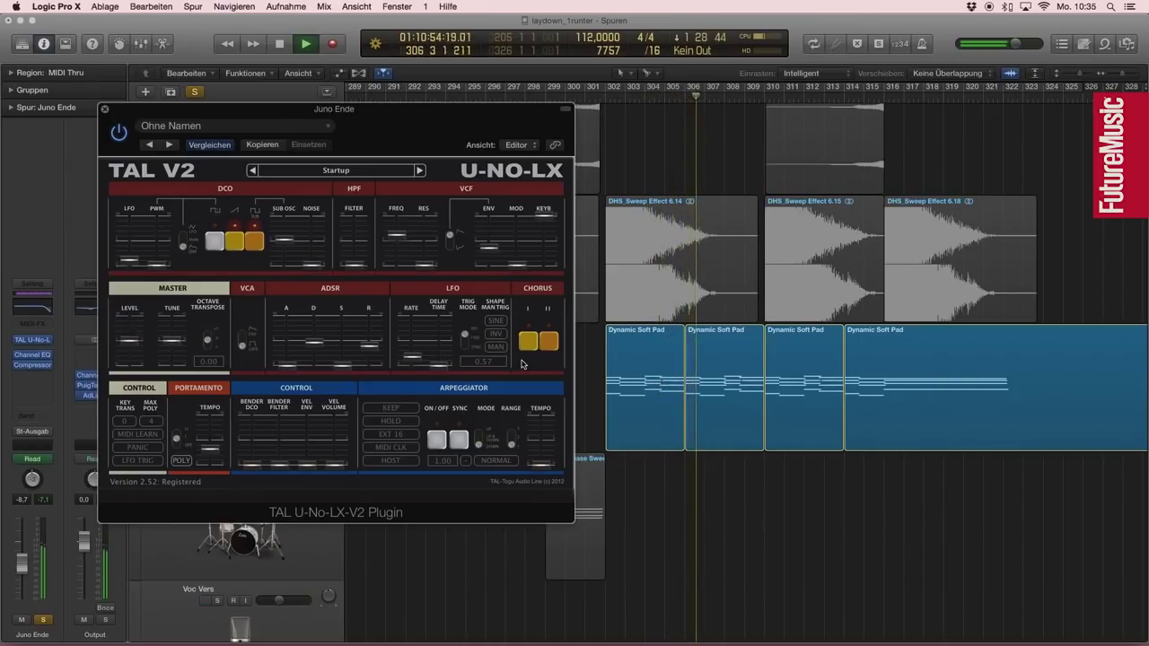
left_click(549, 343)
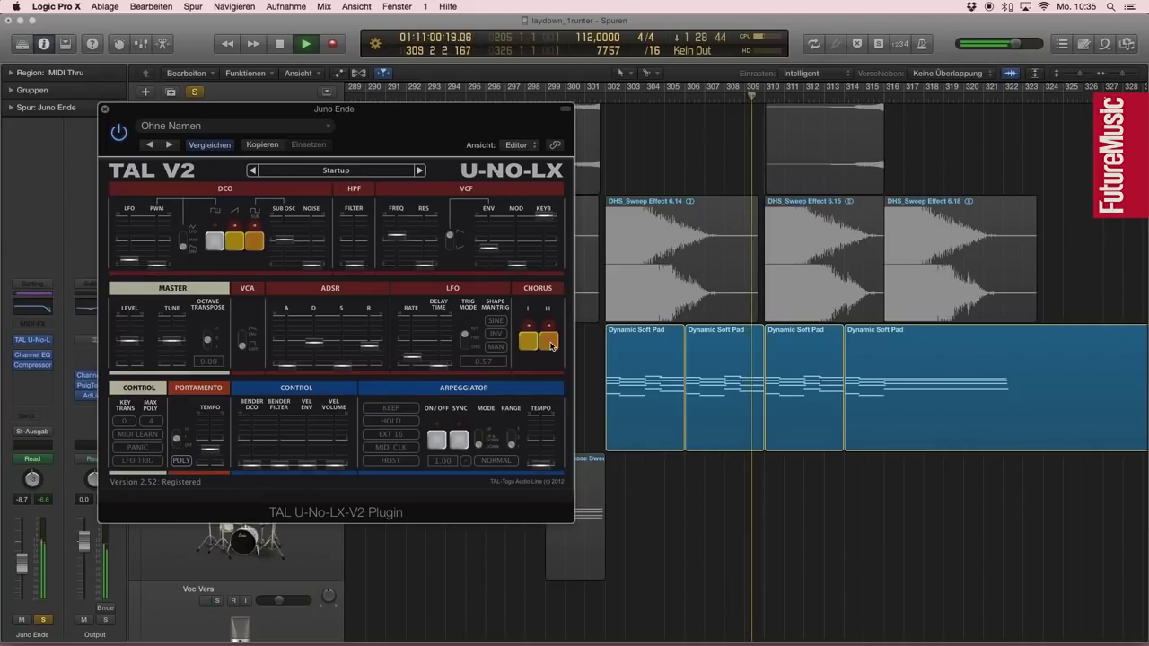
left_click(105, 109)
Step: Turn Juno Ende's solo off and back on during playback to compare it with the full mix
left_click(216, 343)
left_click(233, 343)
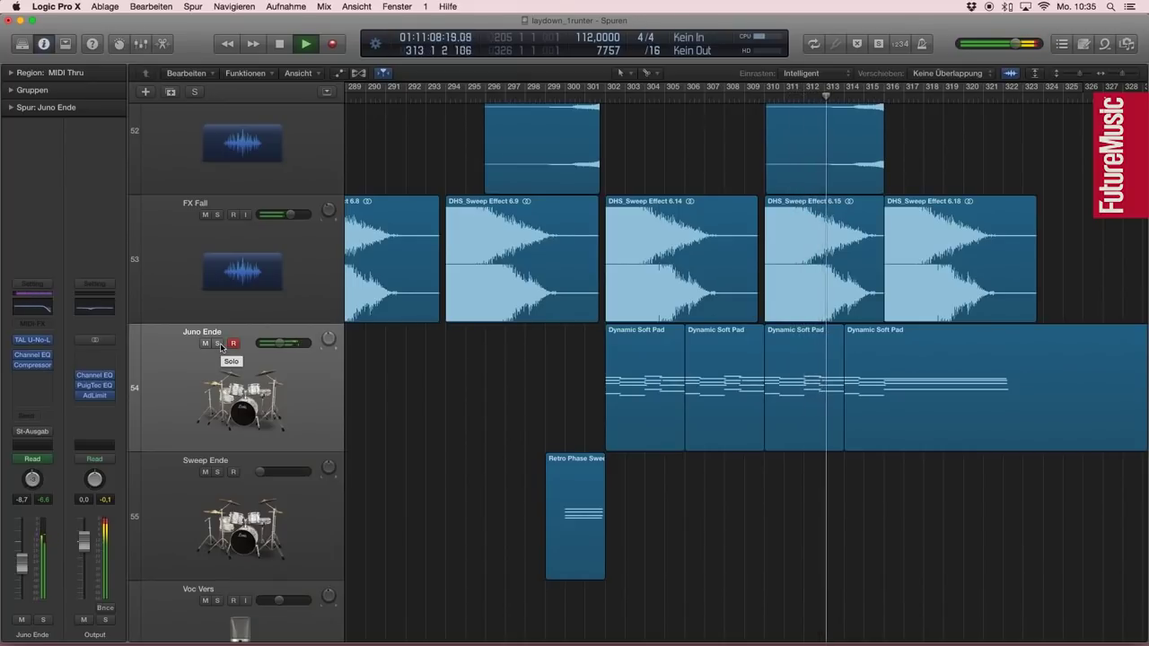
left_click(219, 344)
key("super+Up")
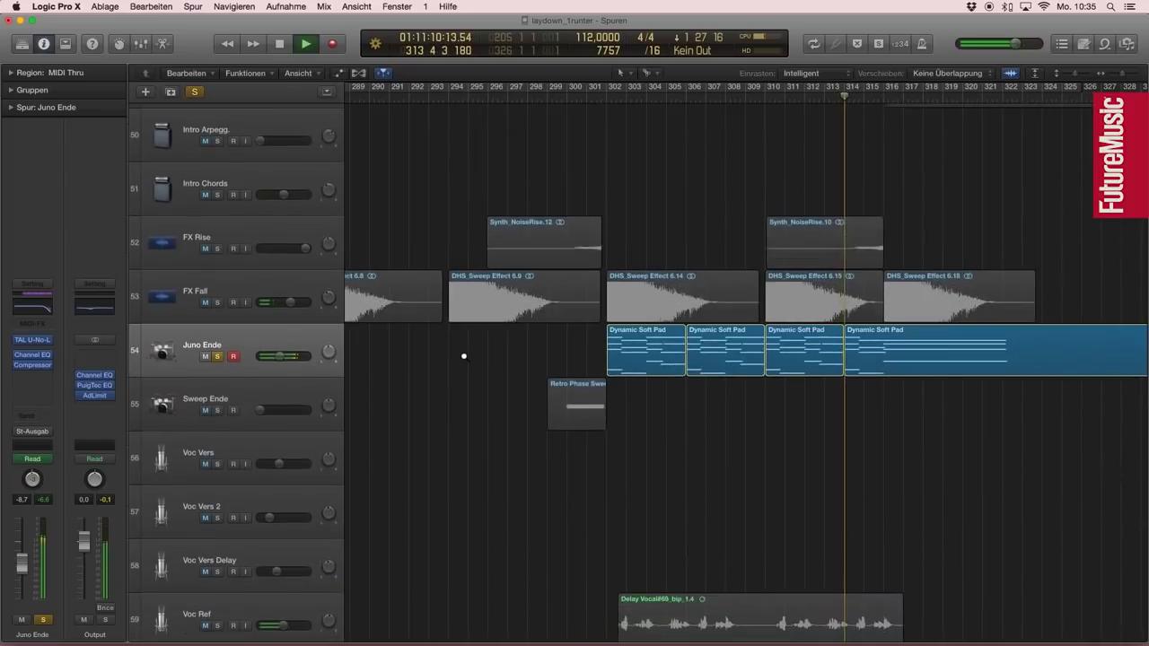
key("super+Left")
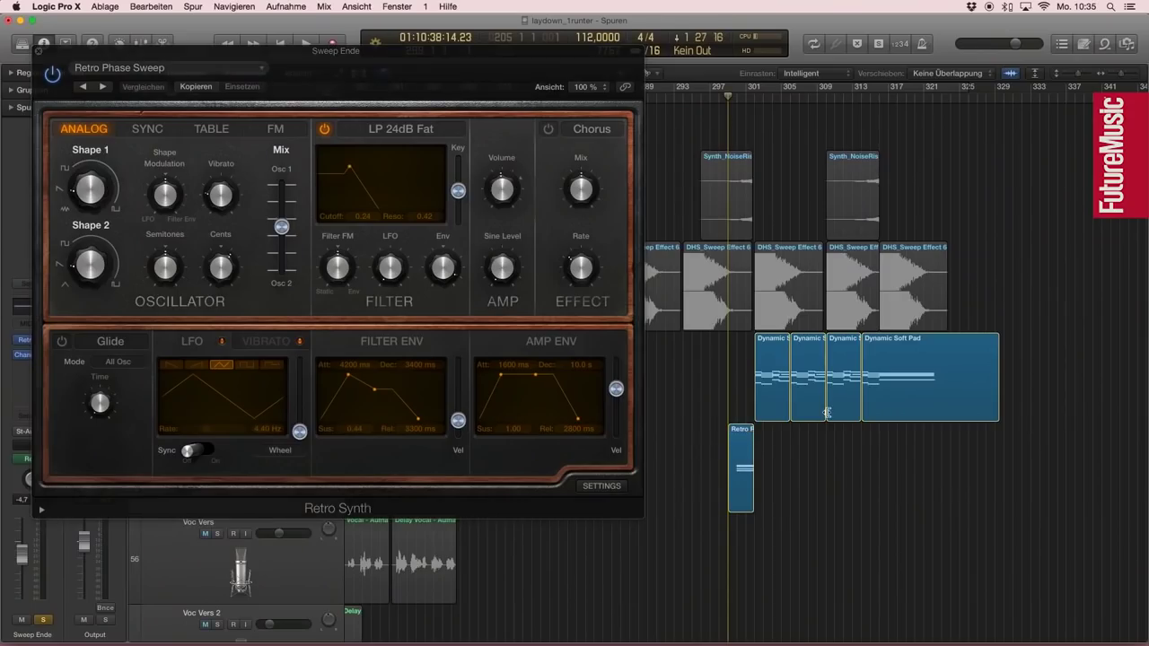
Step: Close the Retro Synth plug-in of Sweep Ende and turn off the solo
key("z")
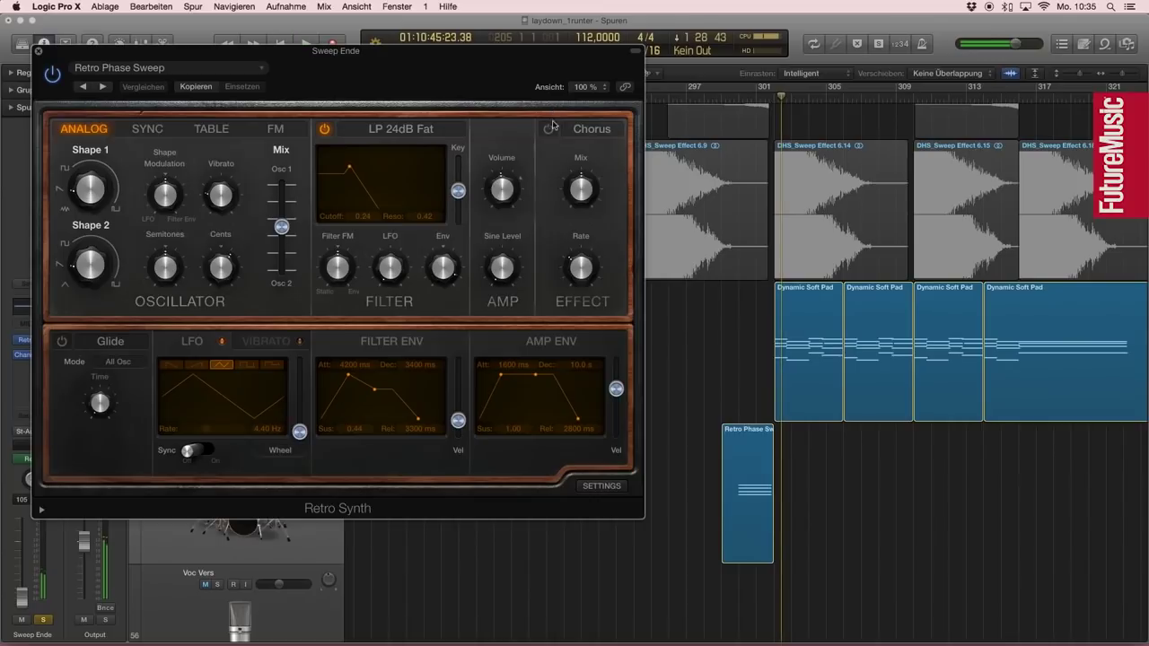
key("super+w")
left_click(216, 443)
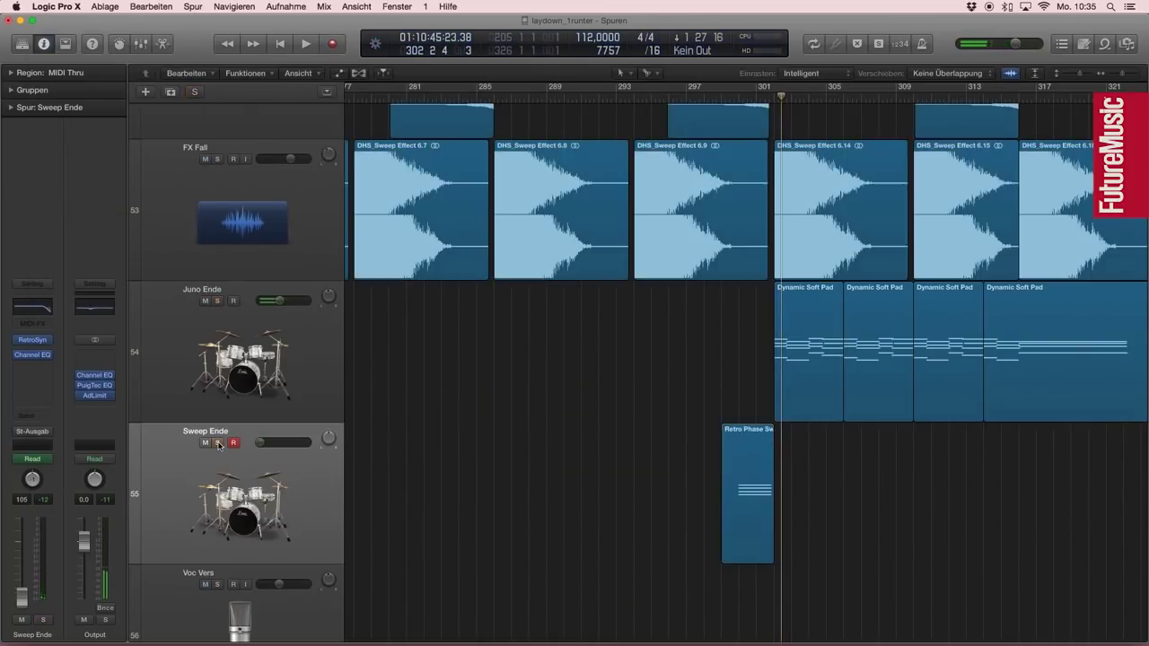
Step: Play the full mix from bar 298 with an overview of the chord, effect and vocal tracks
left_click(706, 97)
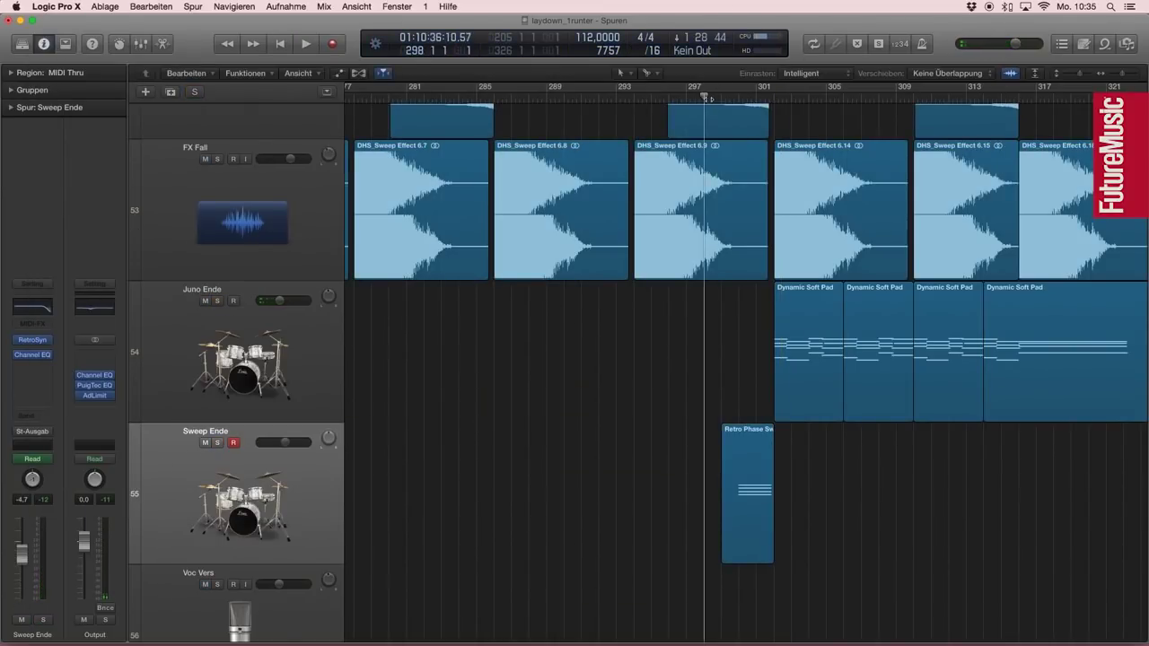
key("space")
key("super+Up")
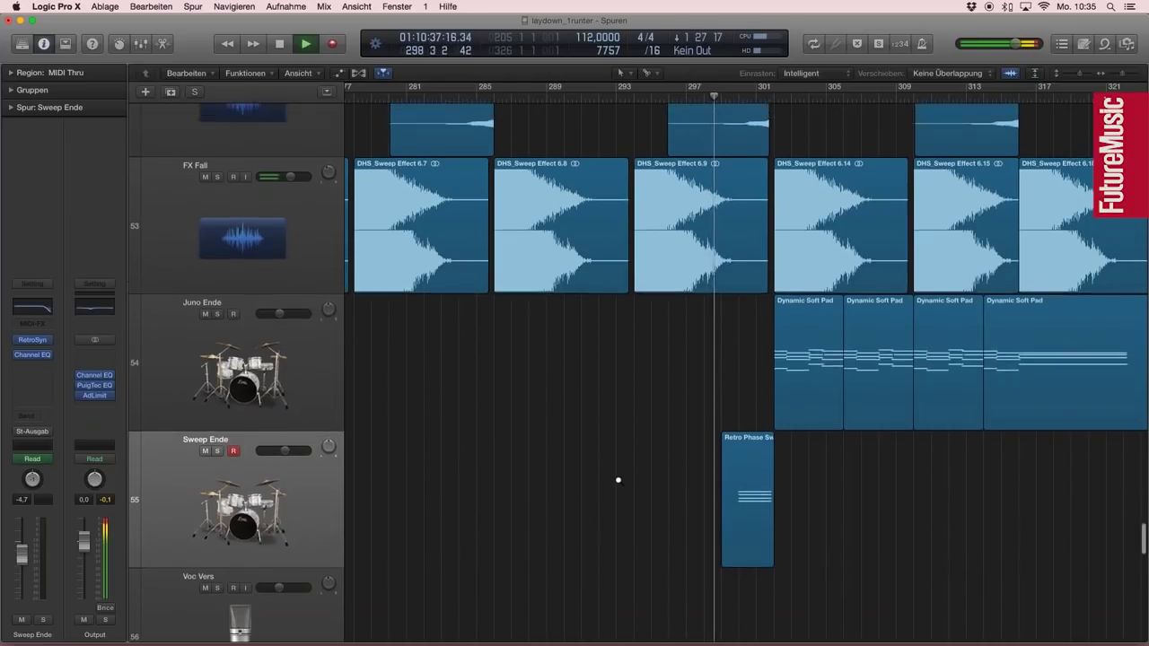
key("super+Up")
key("super+Up")
key("super+Up")
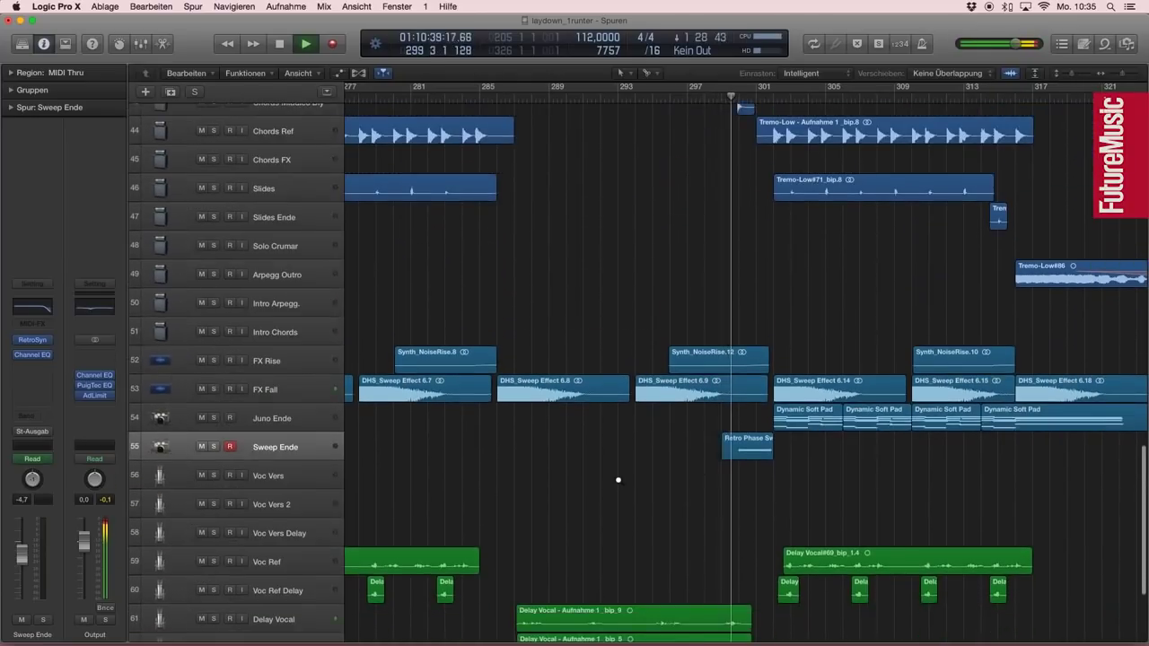
key("super+Left")
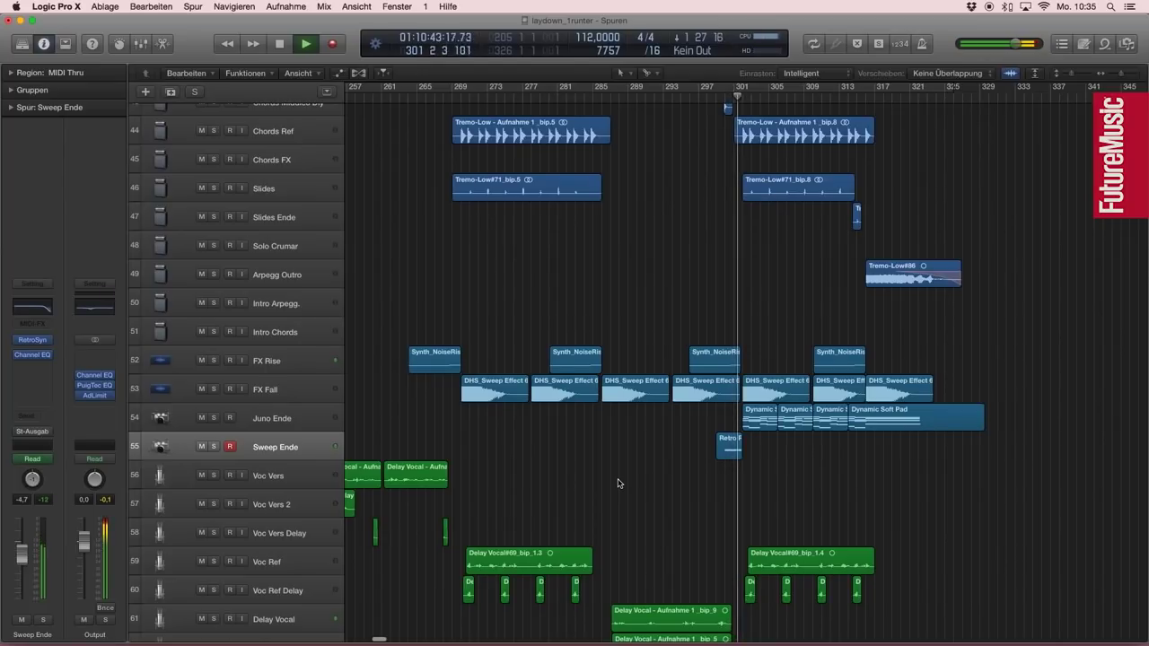
key("super+Up")
key("super+Up")
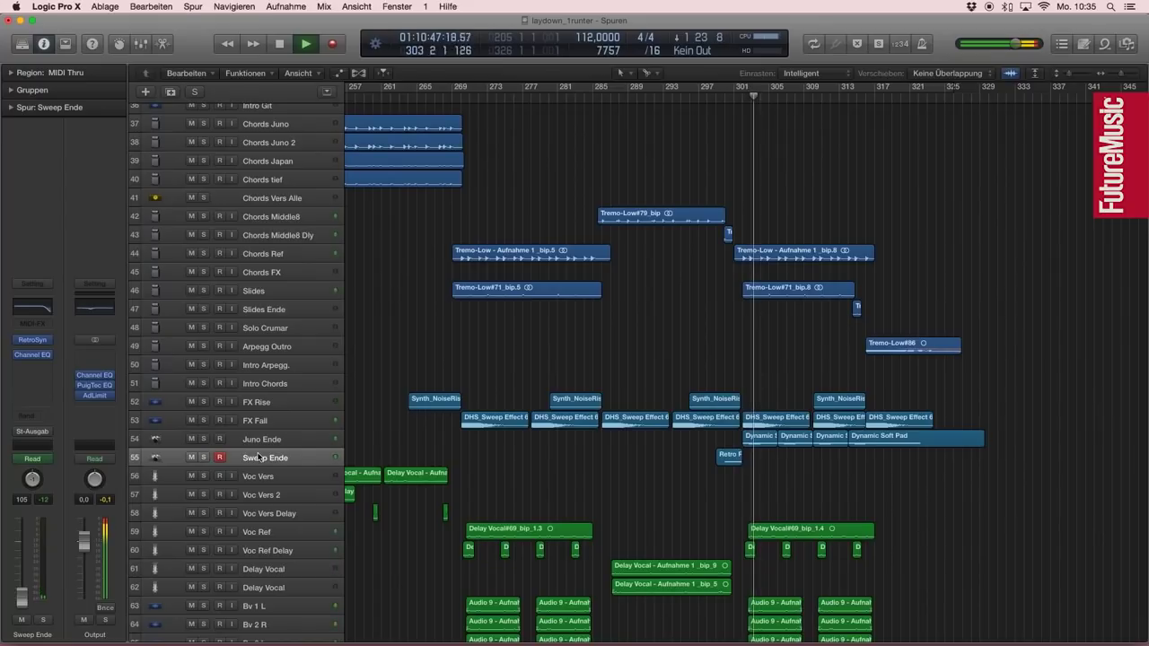
Step: Select the Chords Middle8 Dly track and locate its short region near bar 300 among the neighbouring tracks
left_click(267, 233)
key("super+Down")
key("super+Down")
key("super+Down")
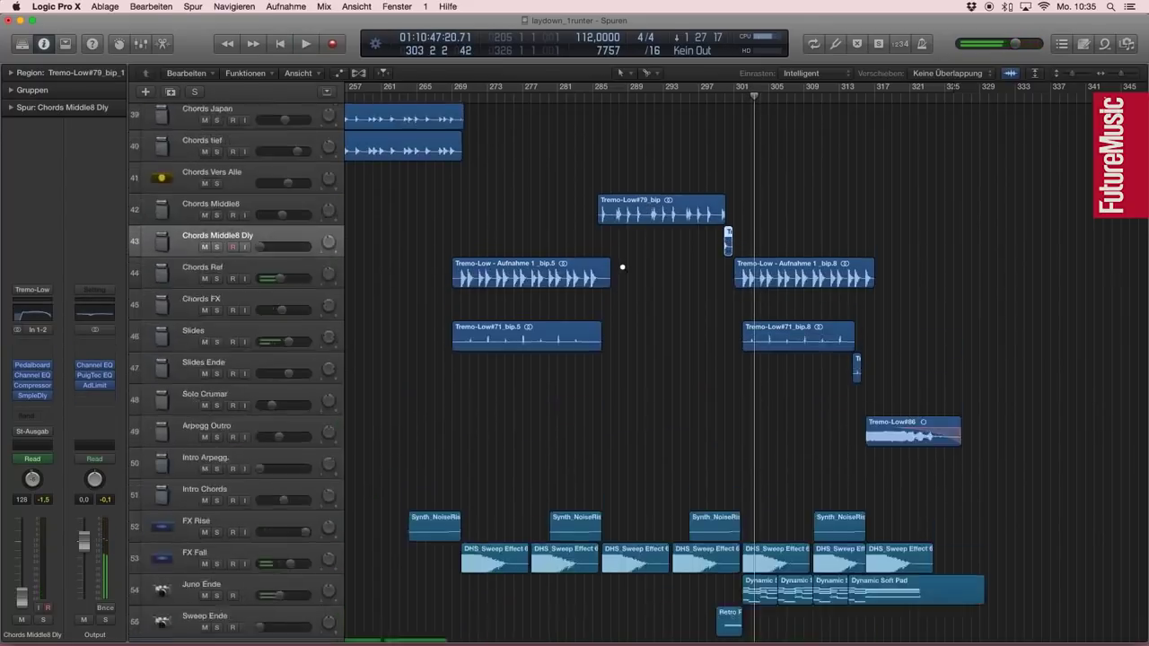
key("super+Up")
key("super+Up")
key("super+Up")
key("super+Up")
key("super+Down")
key("super+Down")
key("super+Down")
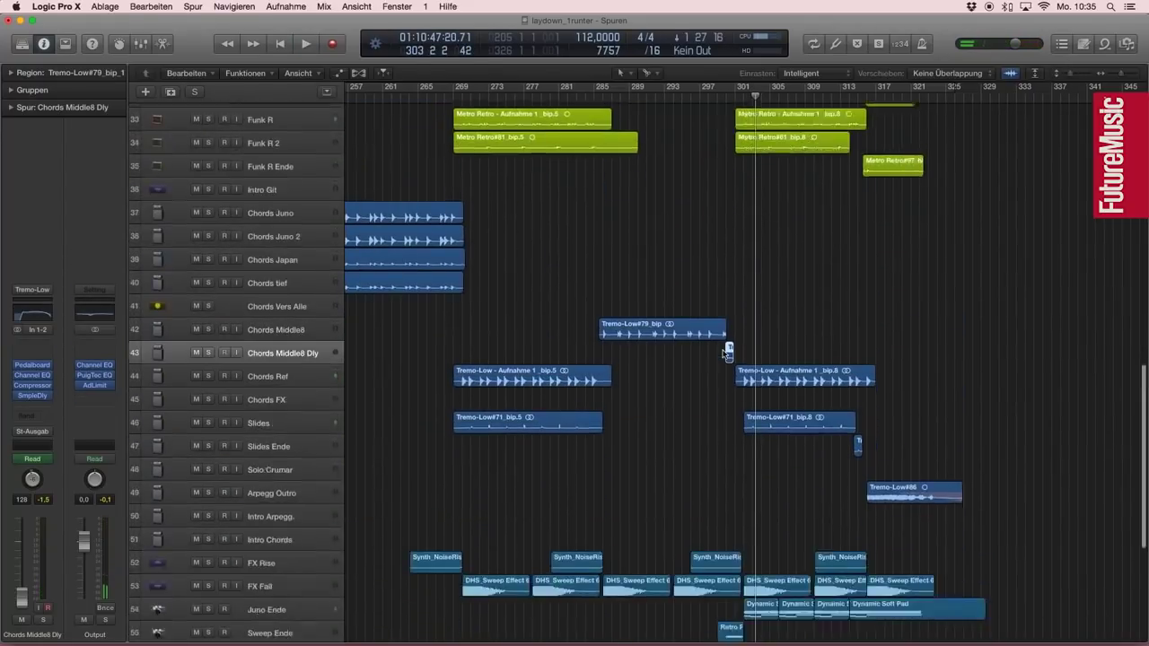
Step: Enlarge the Chords Middle8 Dly region, show the track automation and play the mix from bar 299
key("super+Right")
key("super+Right")
key("super+Right")
key("super+Right")
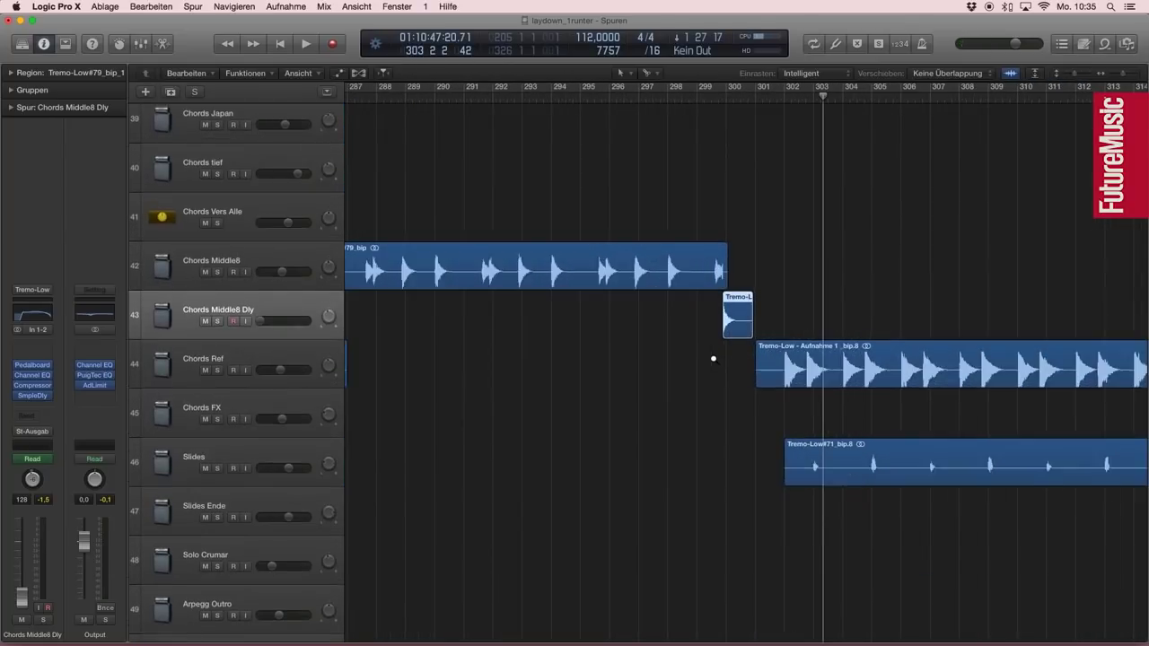
key("super+Down")
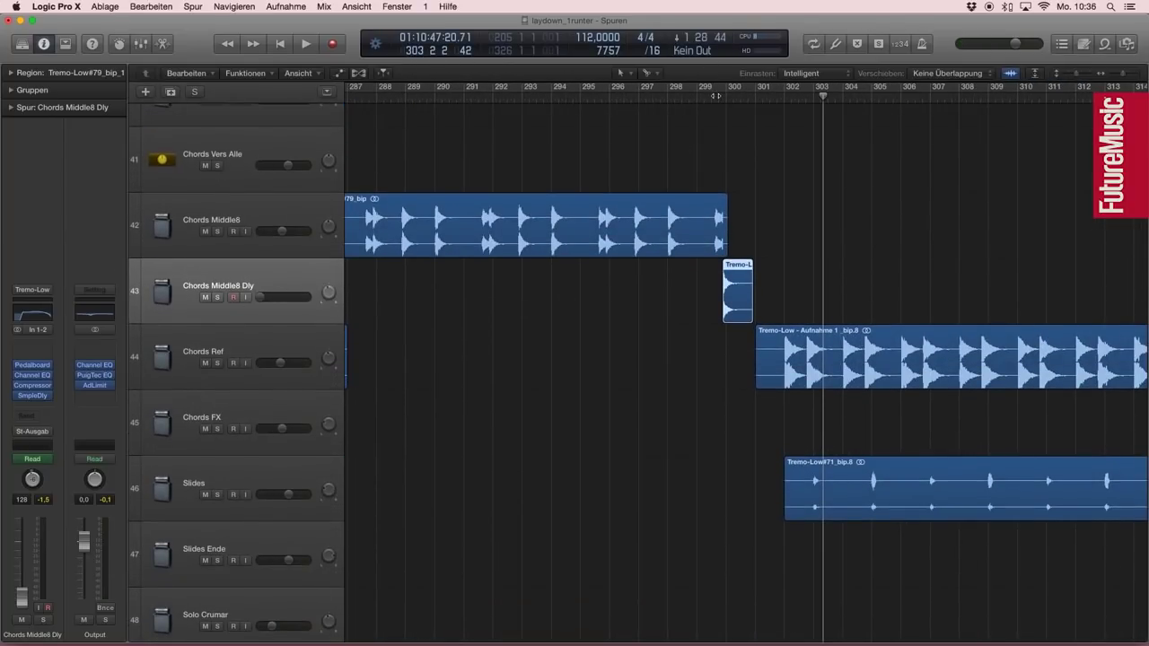
left_click(710, 98)
key("a")
key("space")
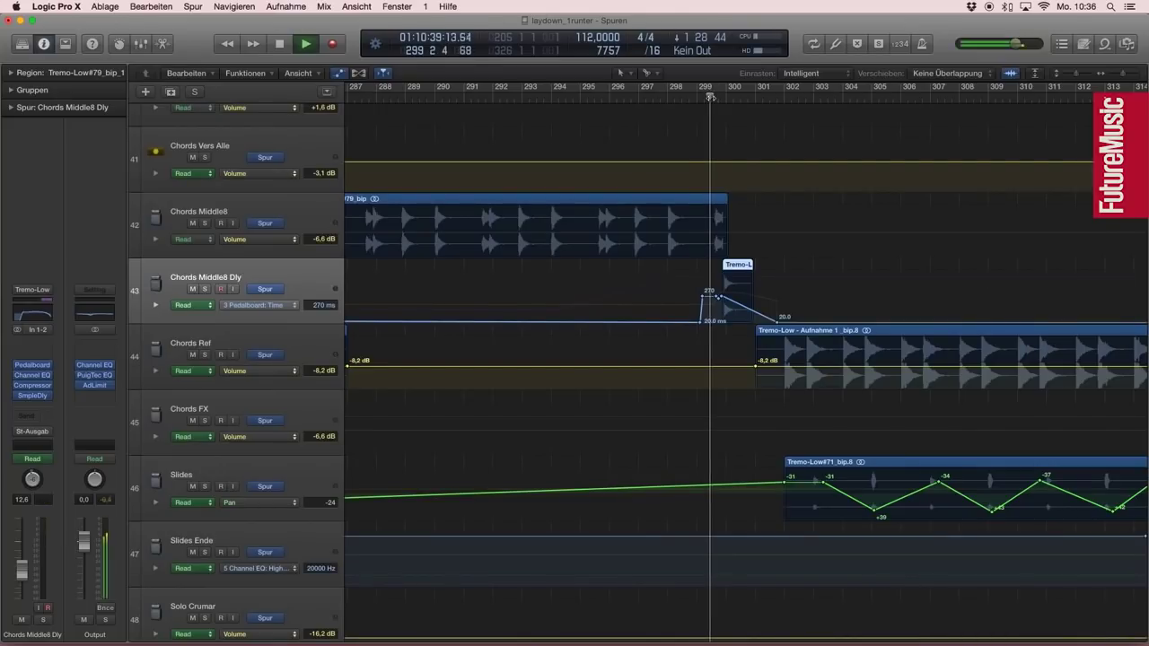
Step: Magnify the Pedalboard Time automation of Chords Middle8 Dly and stop playback
key("super+Down")
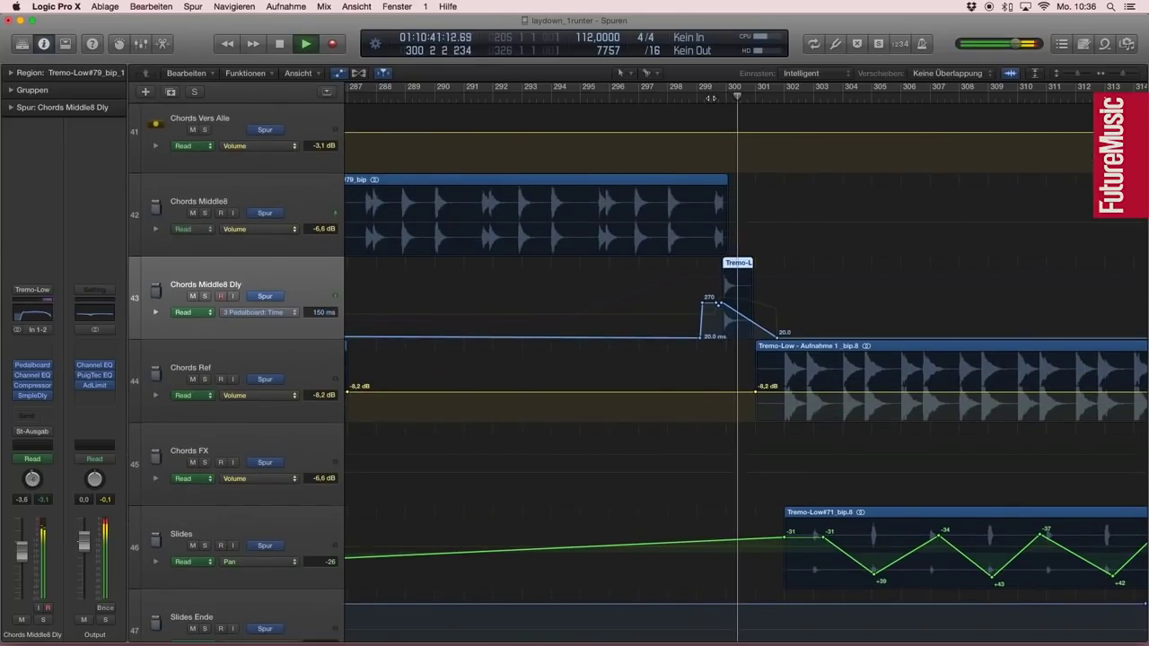
key("super+Down")
key("super+Right")
key("super+Right")
key("space")
Step: Place the playhead at bar 298, view the Pedalboard plug-in of Chords Middle8 Dly and close it again
left_click(659, 97)
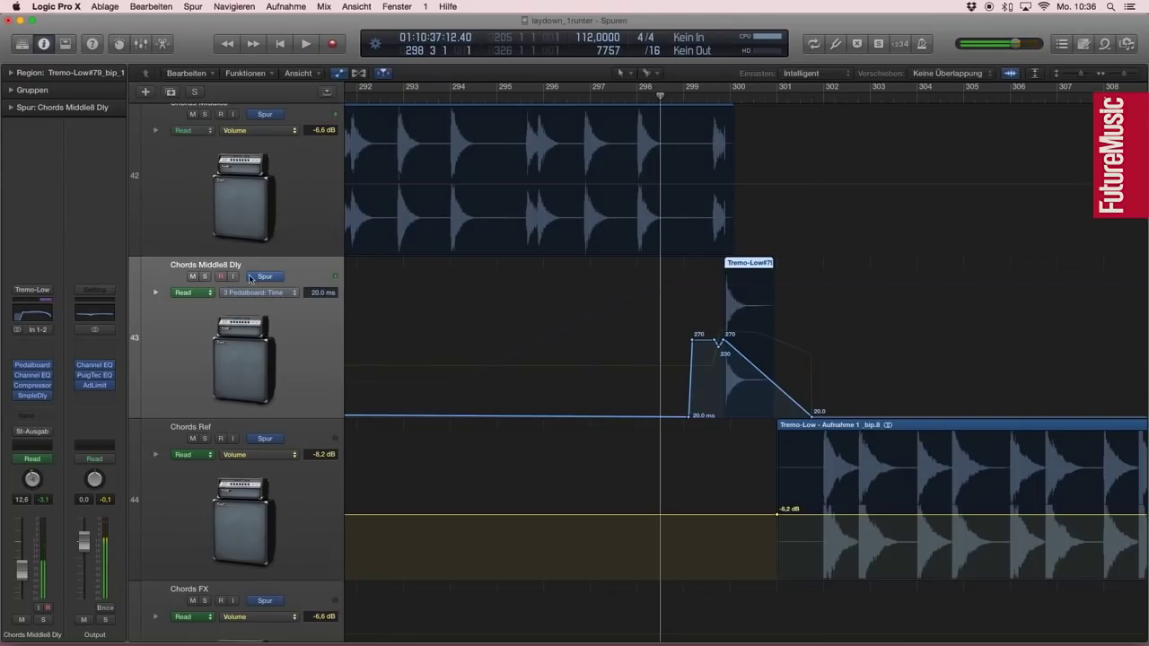
left_click(32, 365)
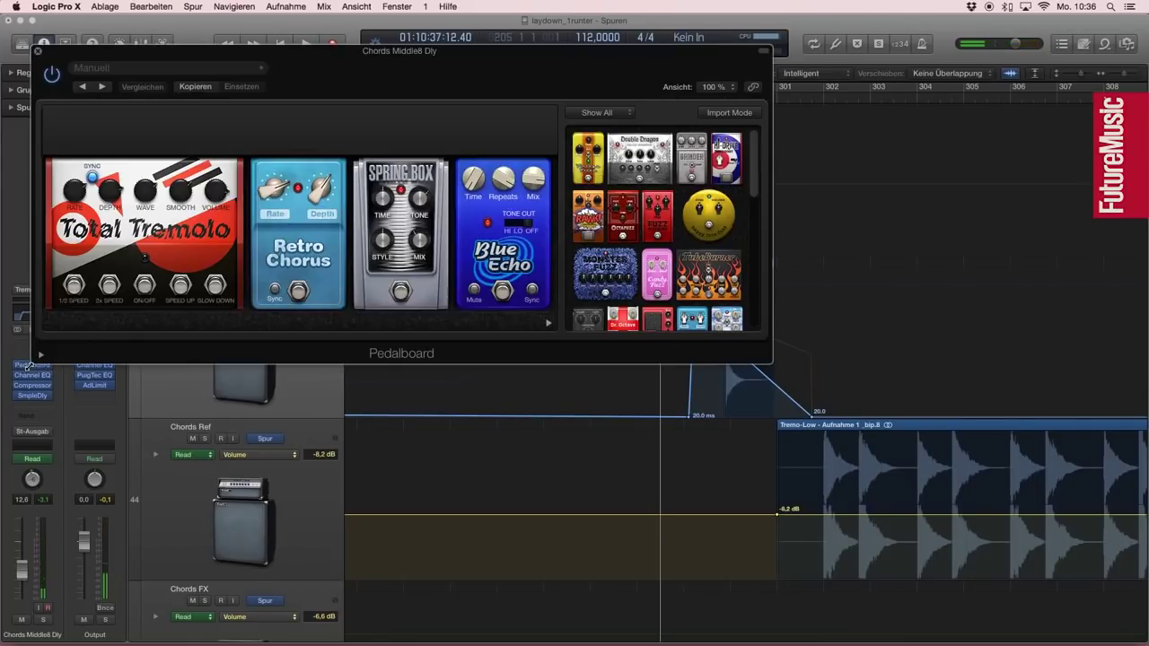
key("super+w")
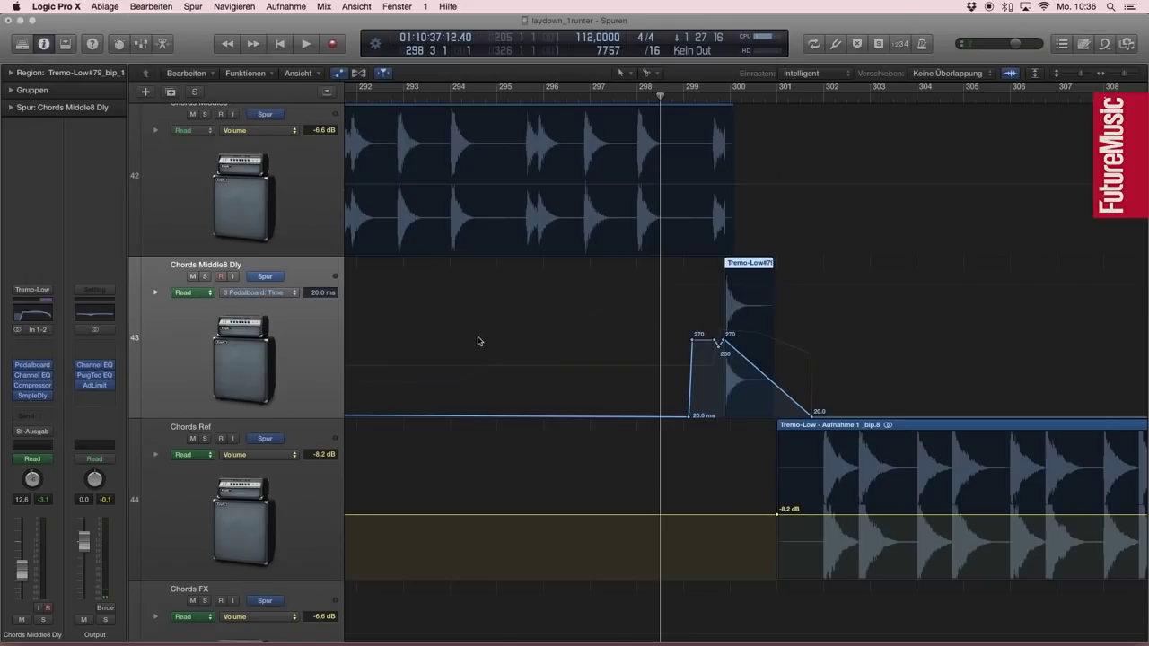
Step: Open the Pedalboard plug-in of Chords Middle8 Dly, move its window clear of the ruler, play the mix from around bar 298, then stop and hide it
left_click(34, 366)
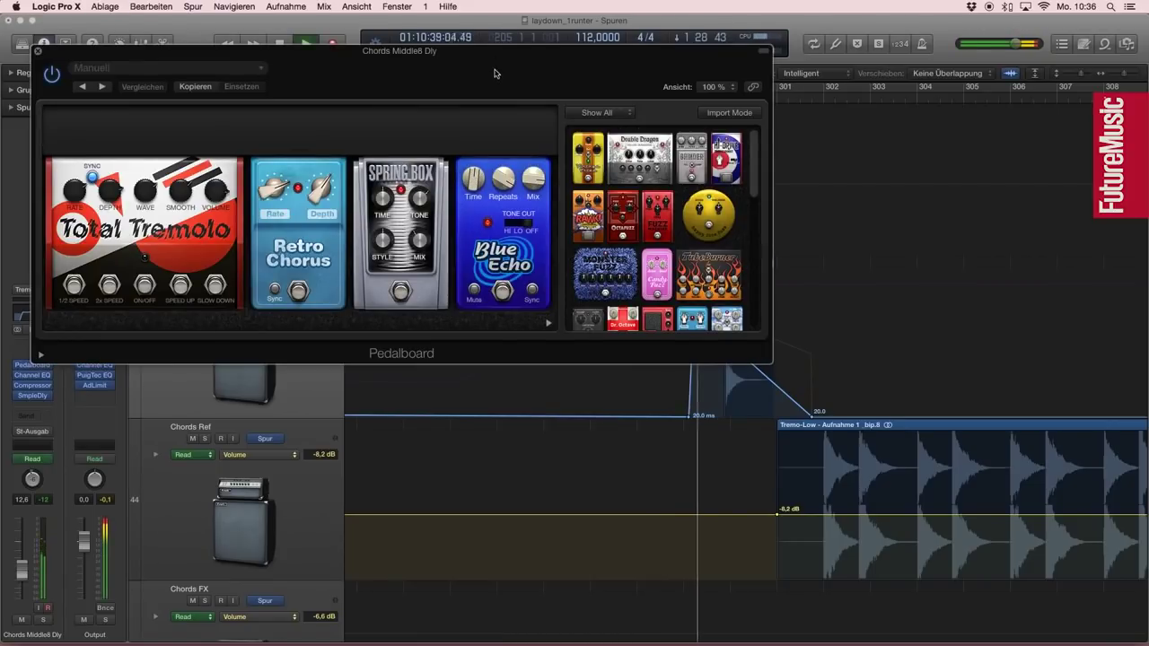
left_click_drag(475, 52, 448, 221)
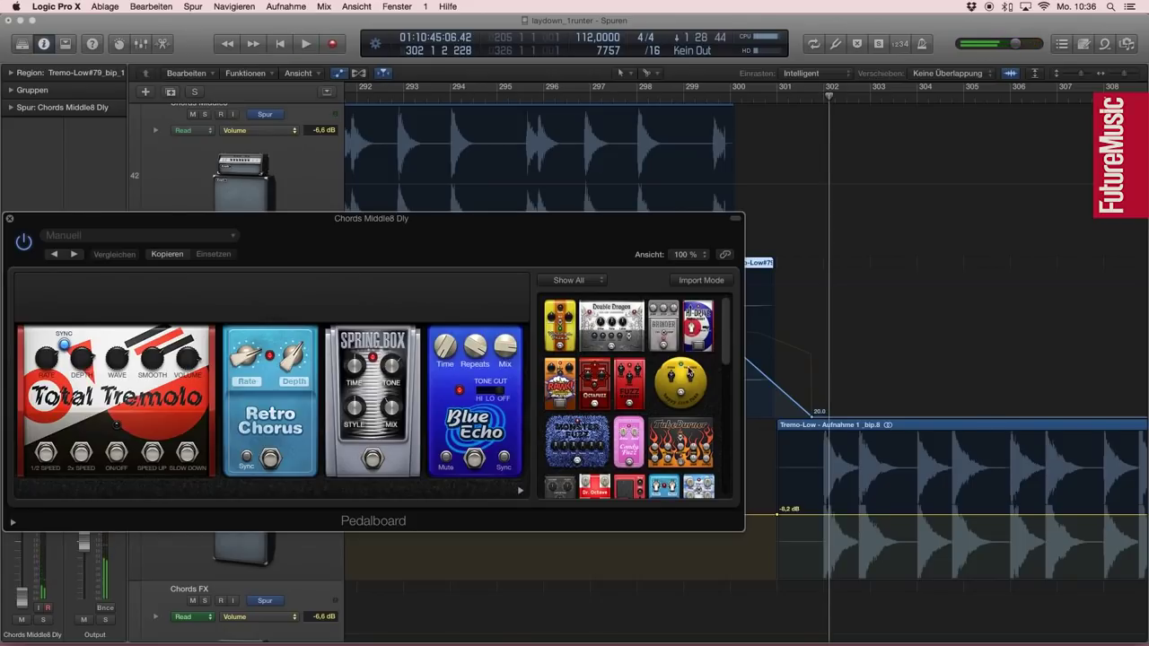
left_click_drag(427, 240, 433, 259)
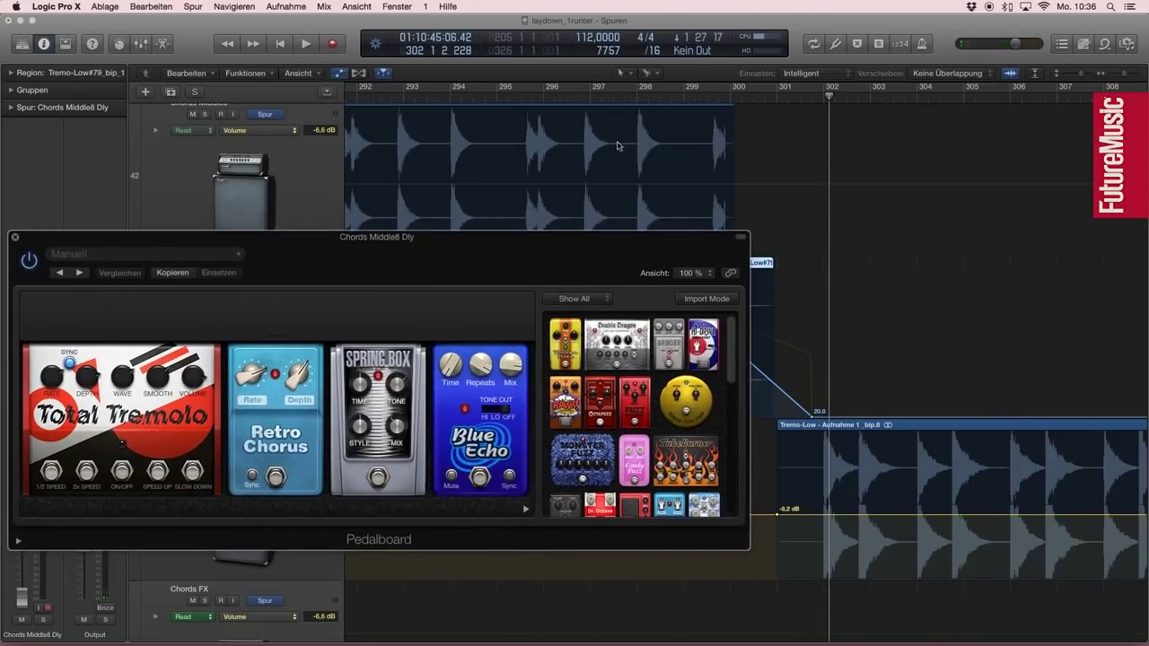
double_click(672, 99)
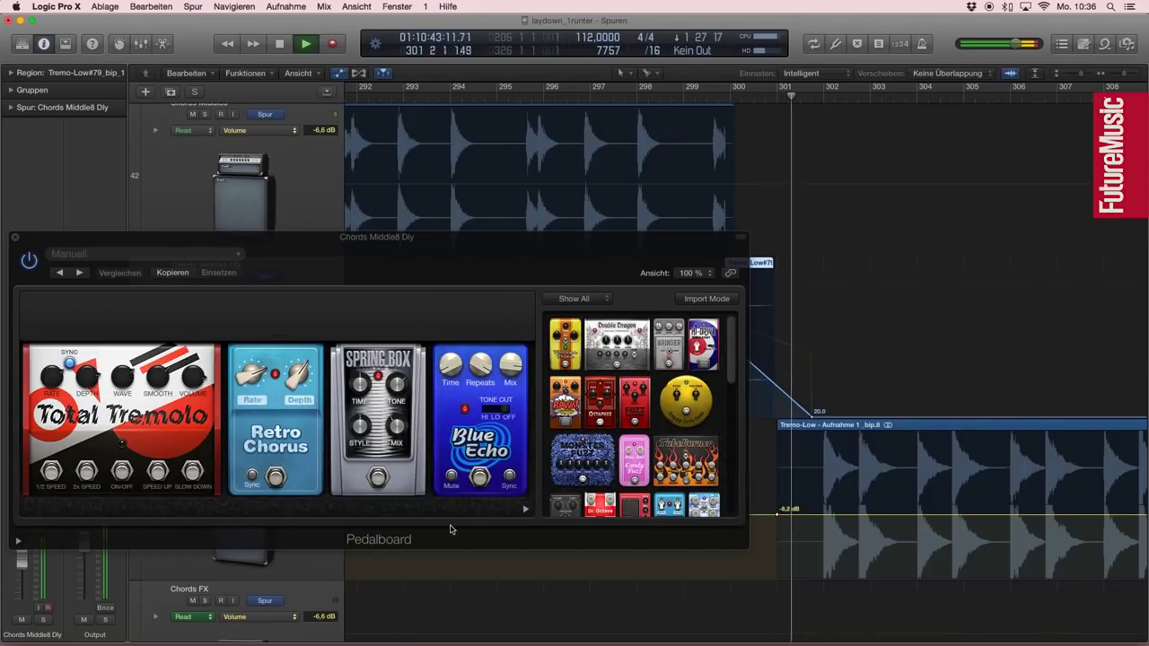
key("v")
key("space")
Step: Solo Chords Middle8 Dly and play it from bar 298, then replay it from bar 299
left_click(661, 90)
left_click(204, 277)
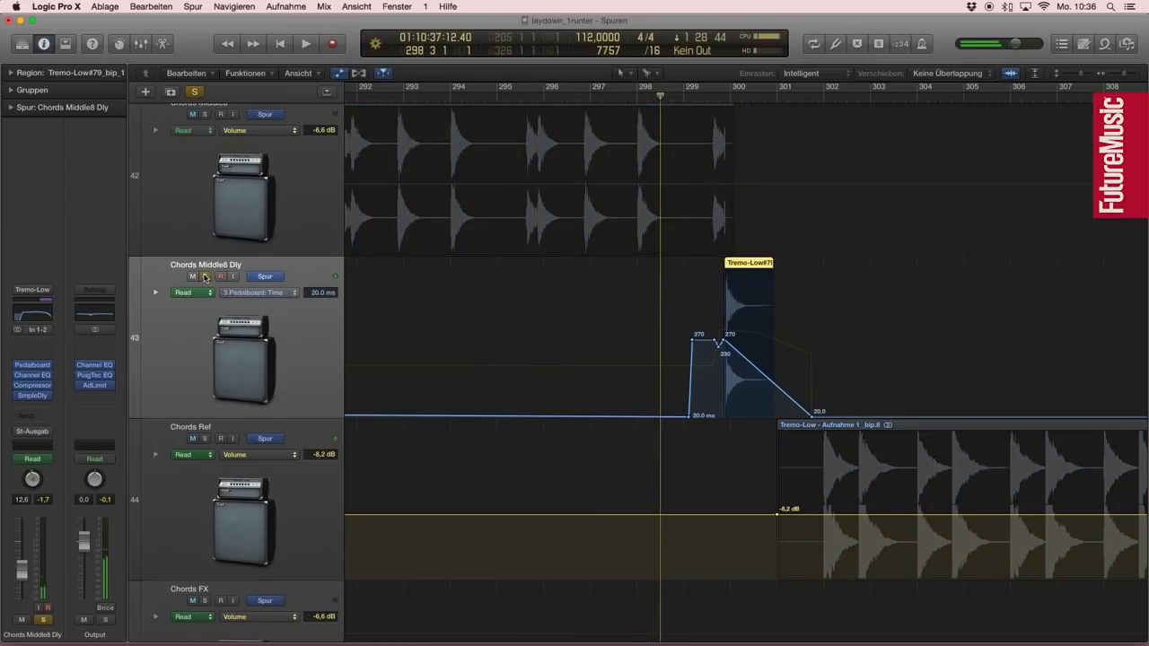
key("space")
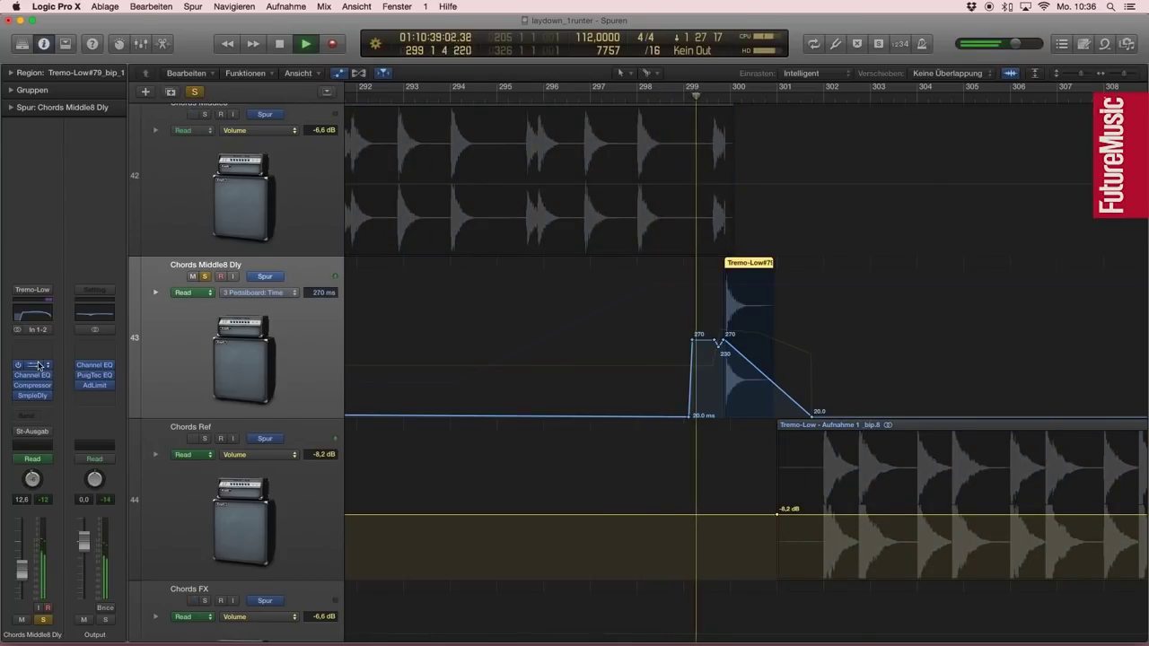
key("space")
left_click(700, 98)
key("space")
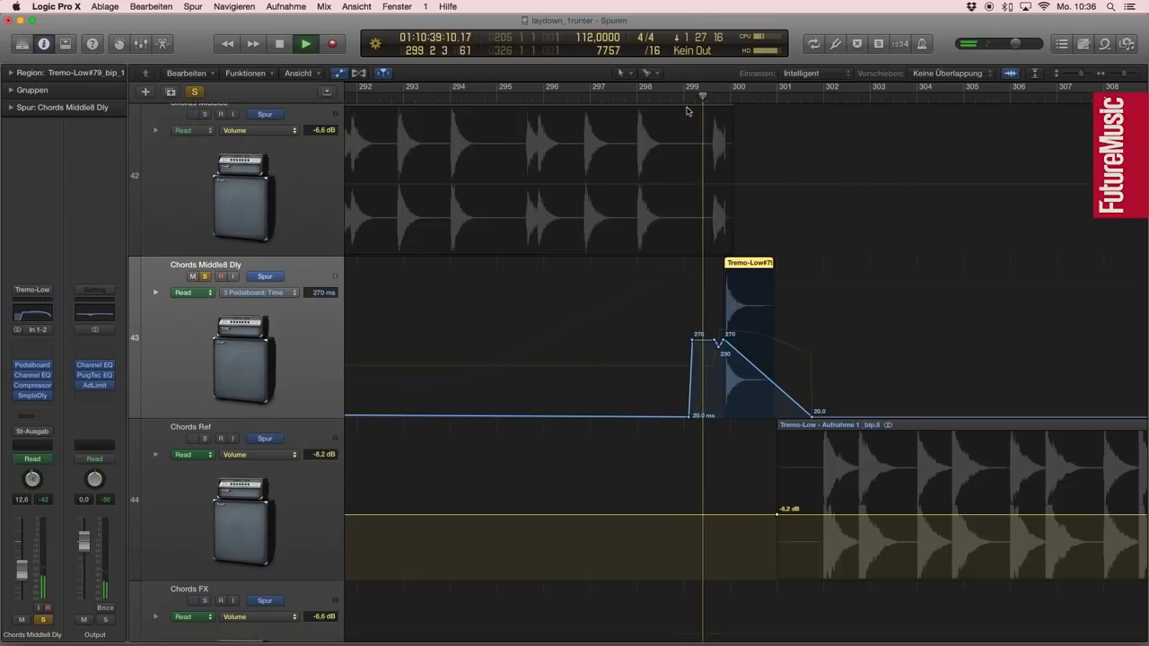
Step: Watch the Blue Echo Time knob in the Pedalboard of Chords Middle8 Dly during playback, then close the plug-in and stop
left_click(38, 366)
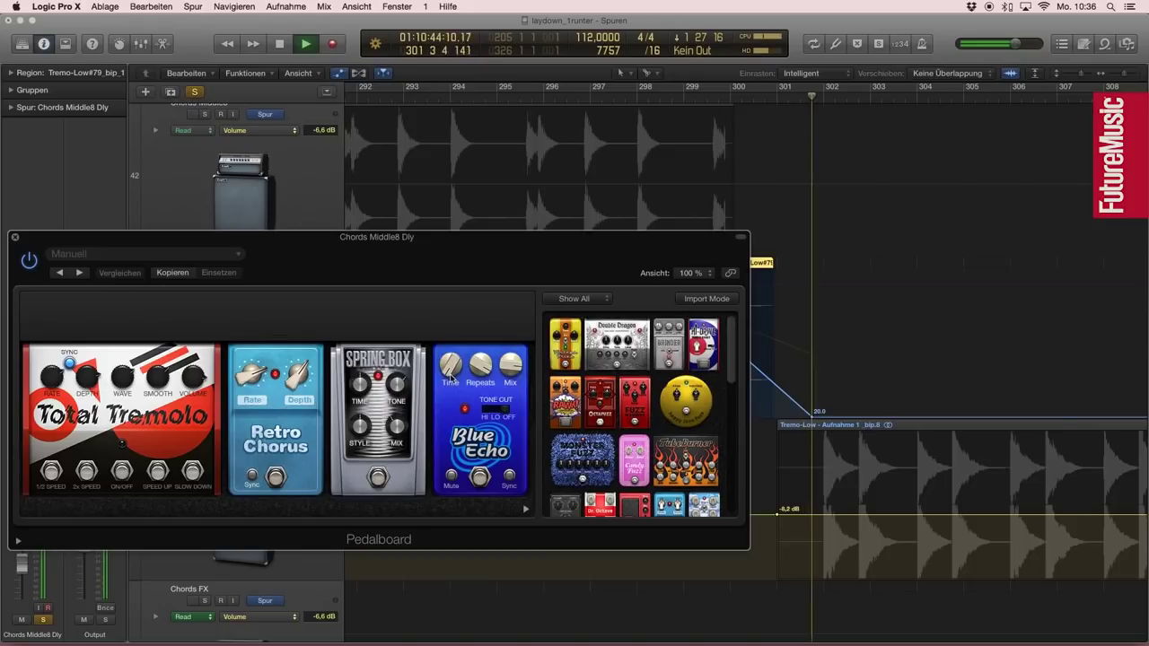
key("super+w")
key("space")
Step: Turn off the solo on Chords Middle8 Dly and compare the Chords Middle8 and Chords Middle8 Dly tracks by selecting each in turn
key("super+Up")
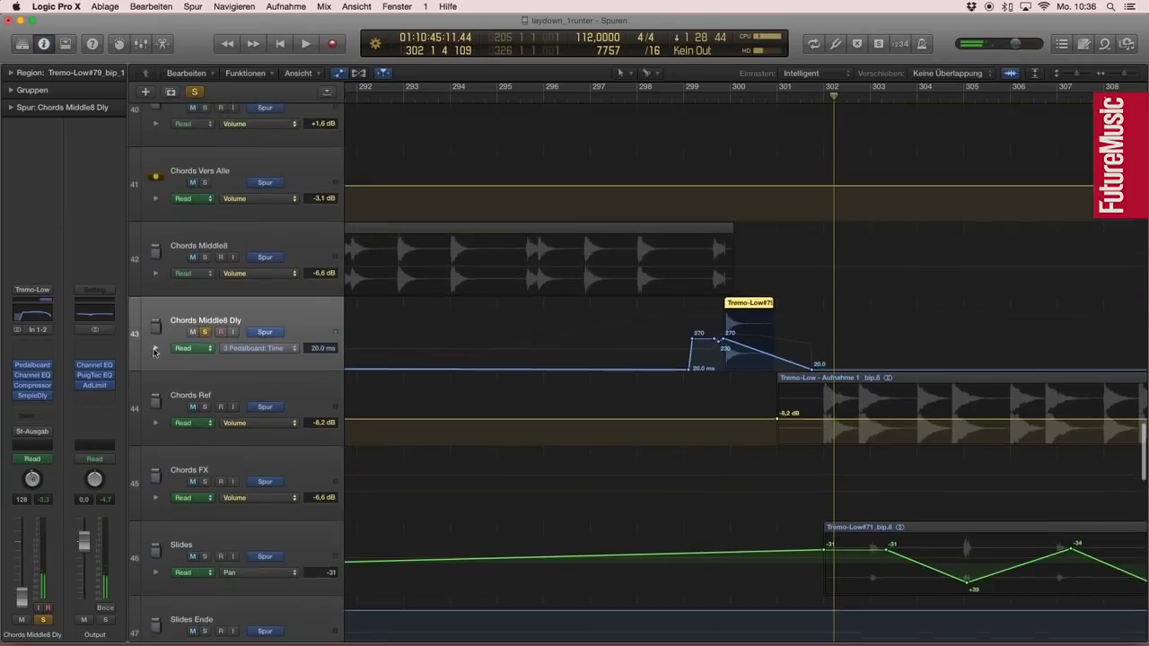
key("super+a")
key("super+Down")
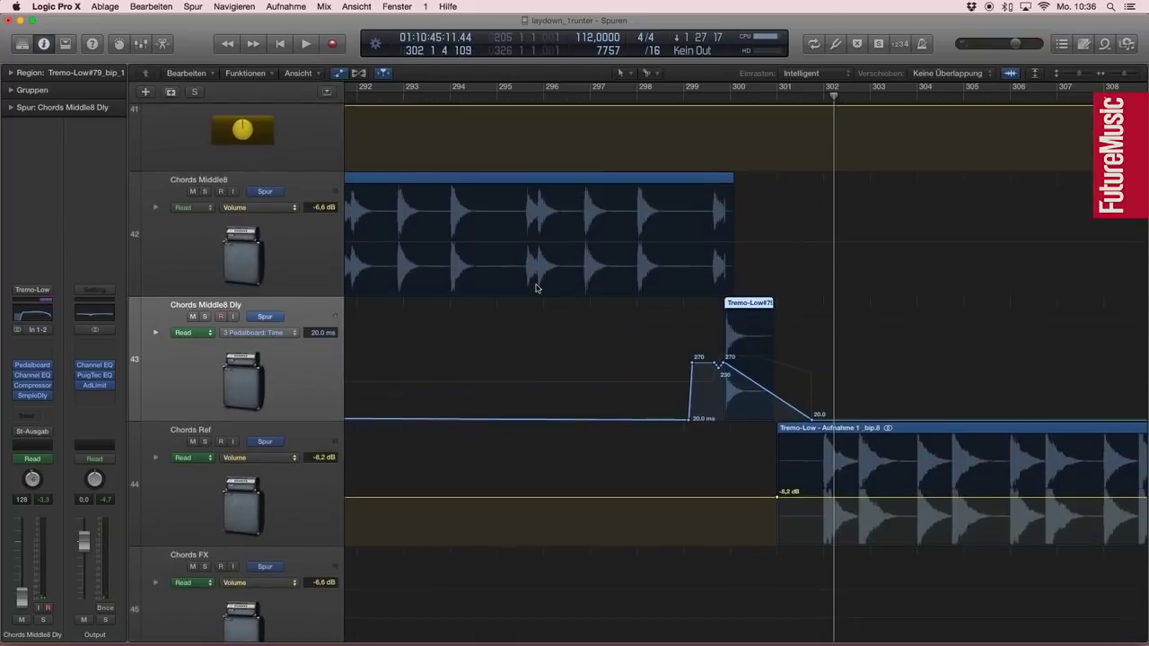
left_click(228, 182)
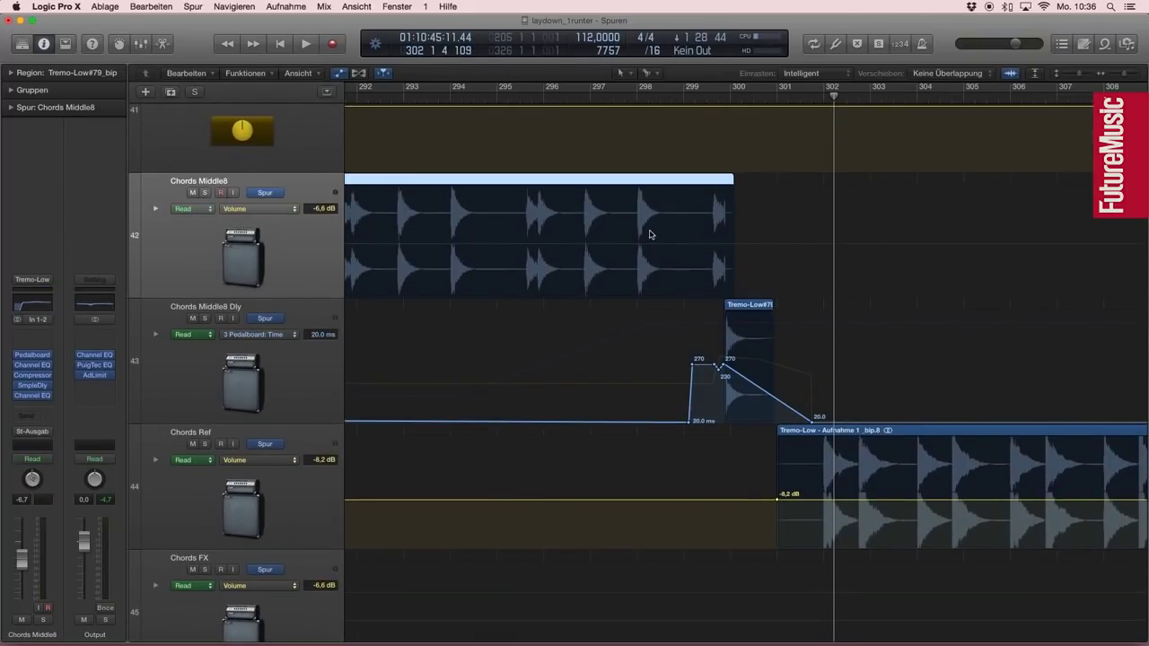
key("super+Left")
left_click(241, 305)
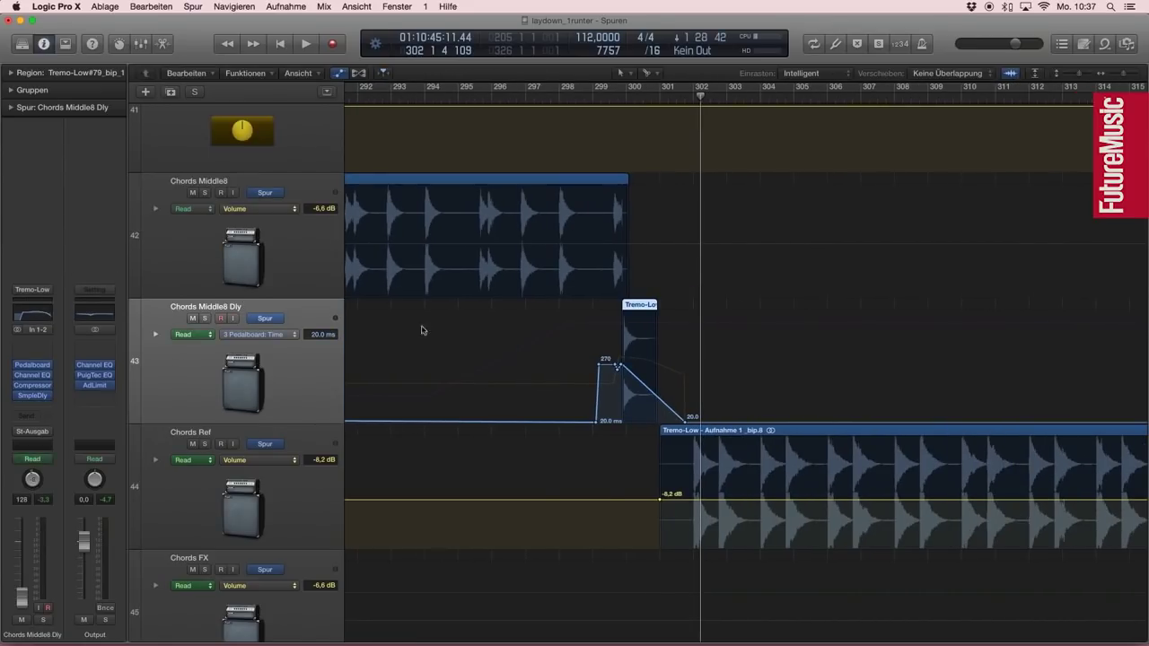
Step: Hide the track automation and view the arrangement around Chords Middle8 Dly, first across all tracks and then at medium track height
key("super+Up")
key("super+Up")
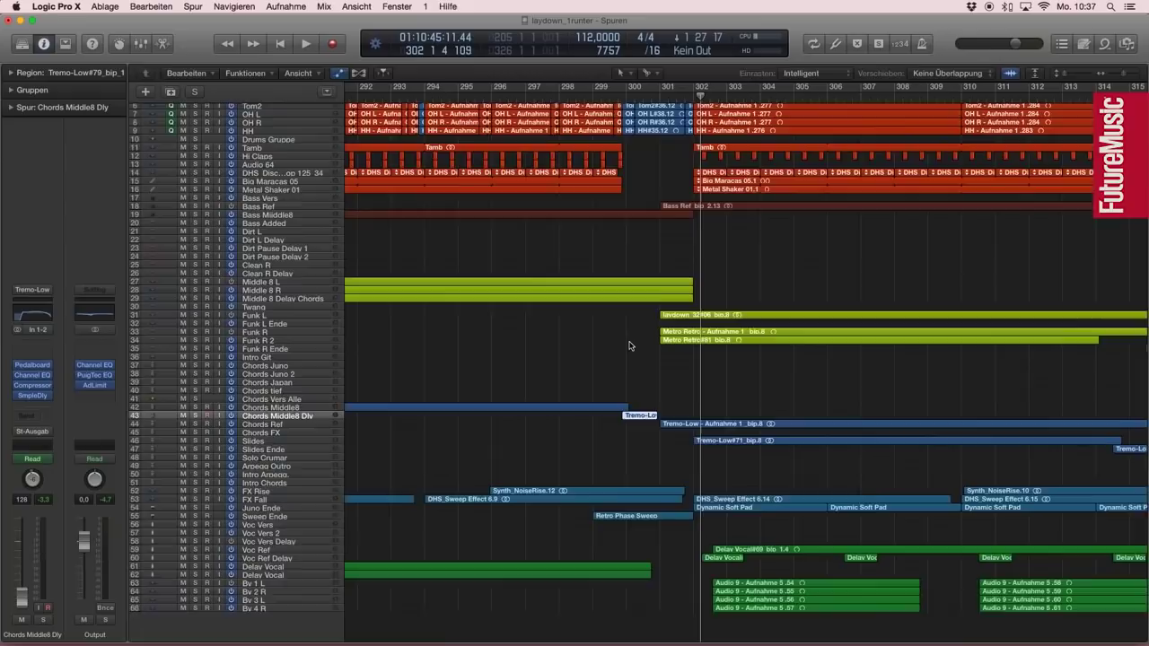
key("super+Down")
key("super+Down")
key("super+Down")
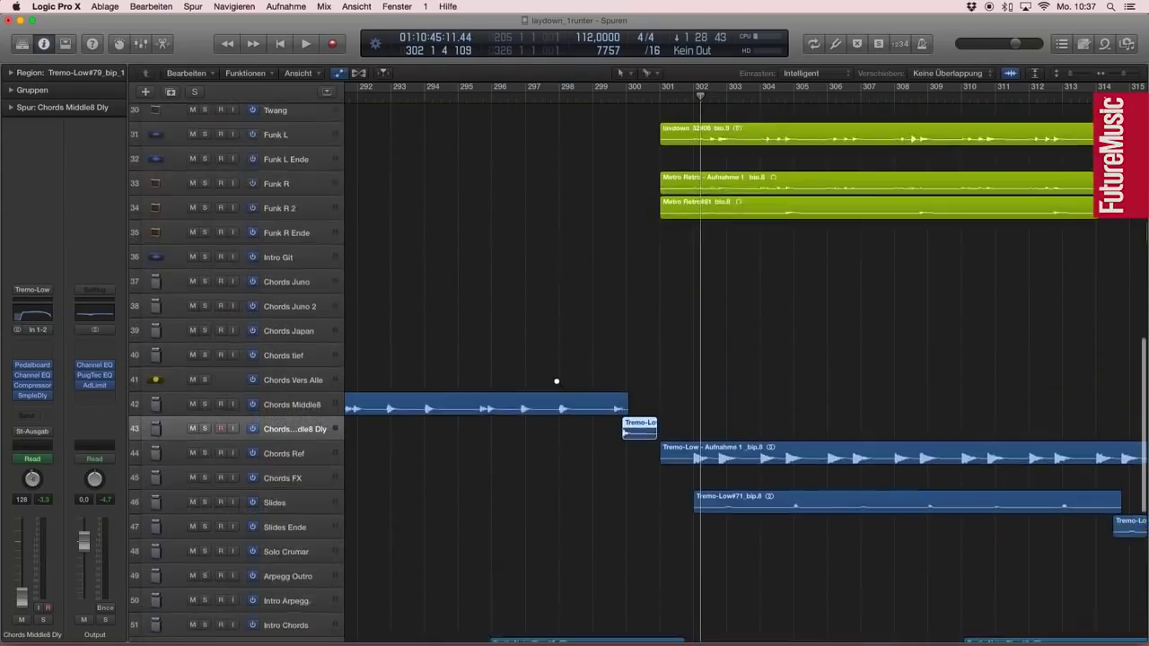